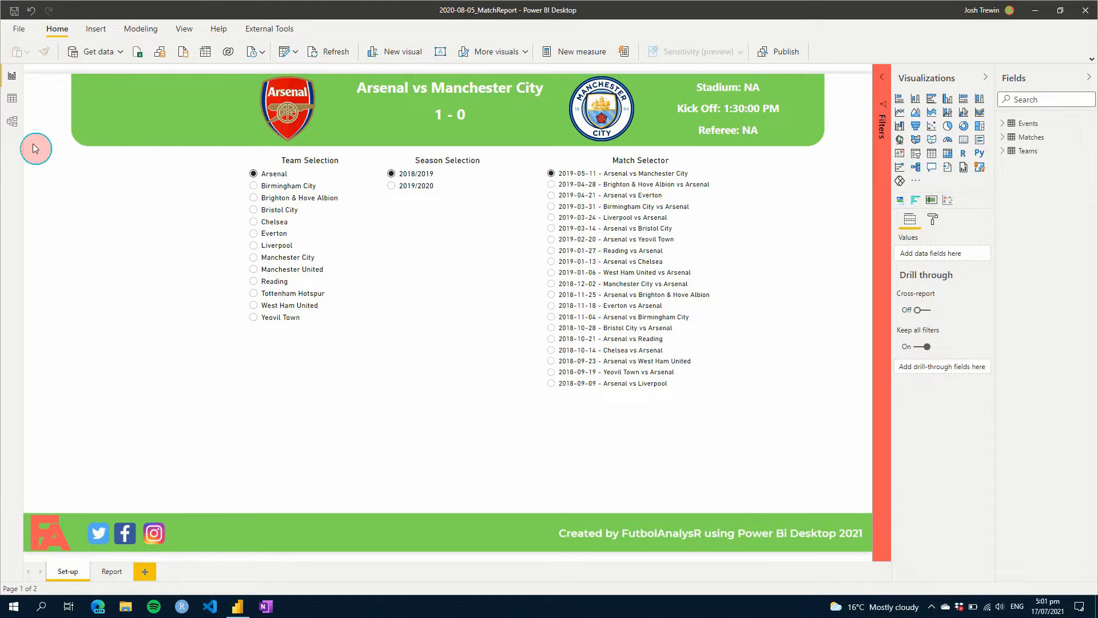
Examine the Teams table's data, including the Logo URL column, and return to the report's Set-up page
left_click(12, 98)
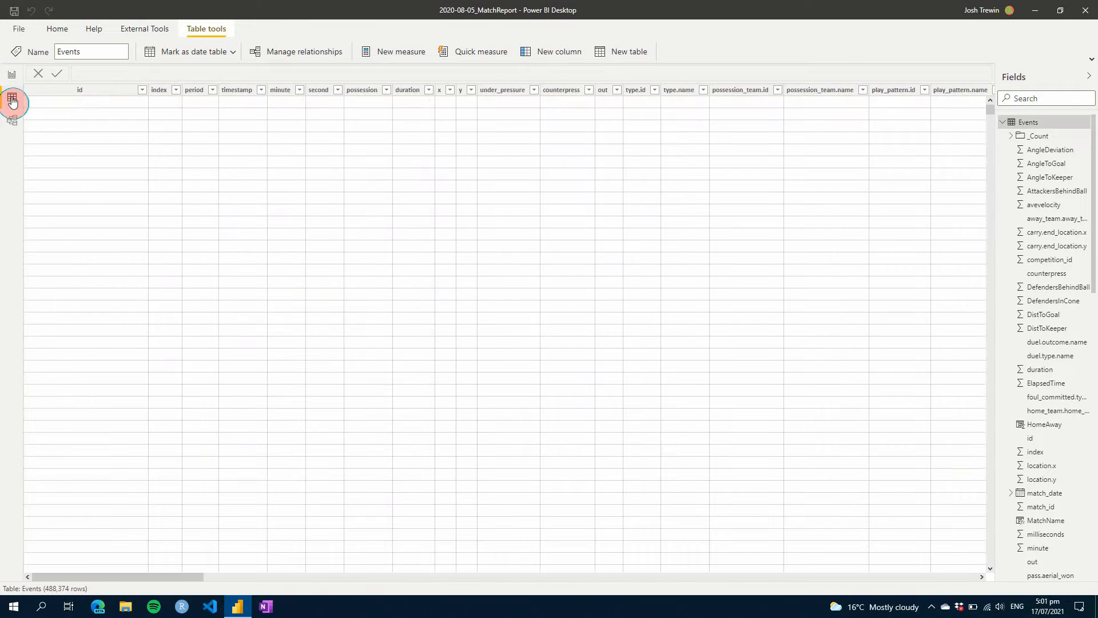
left_click(1002, 123)
left_click(1017, 150)
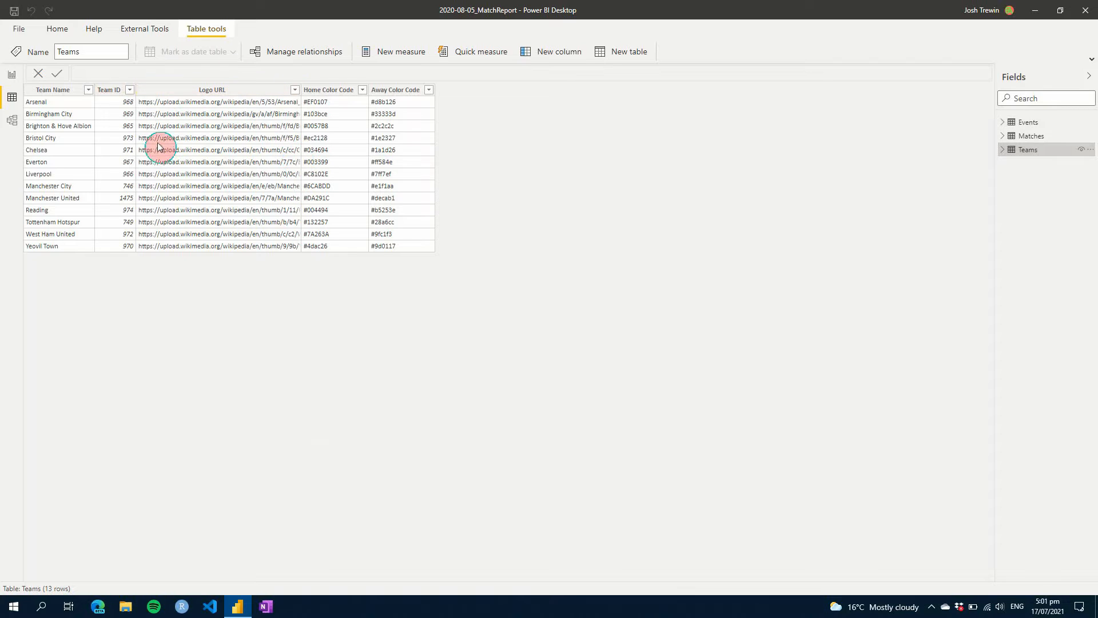
left_click(175, 102)
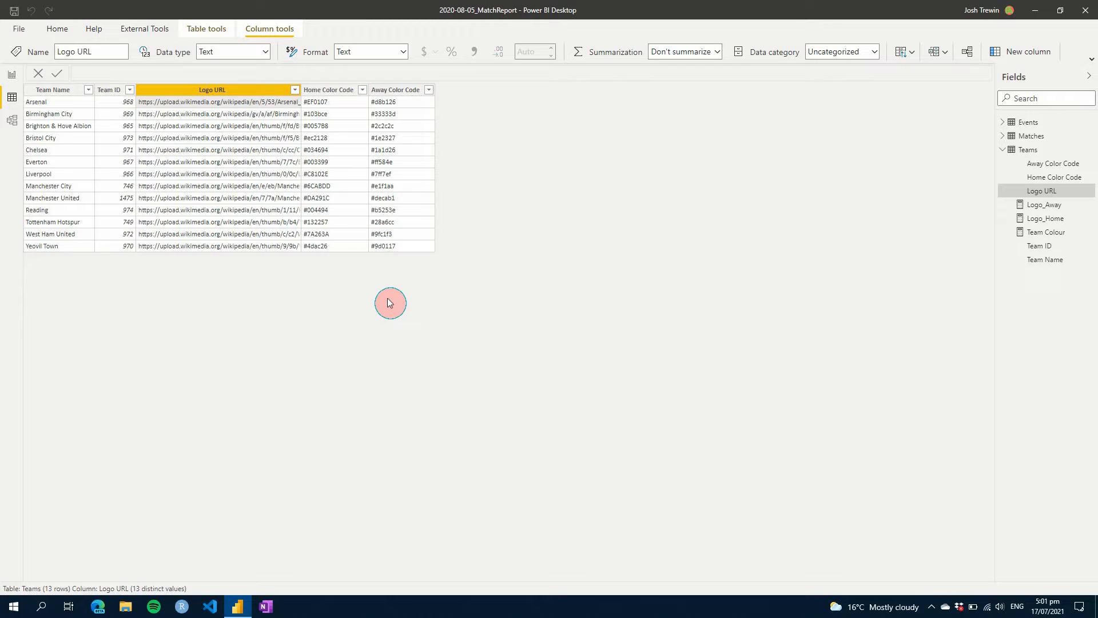
left_click(9, 77)
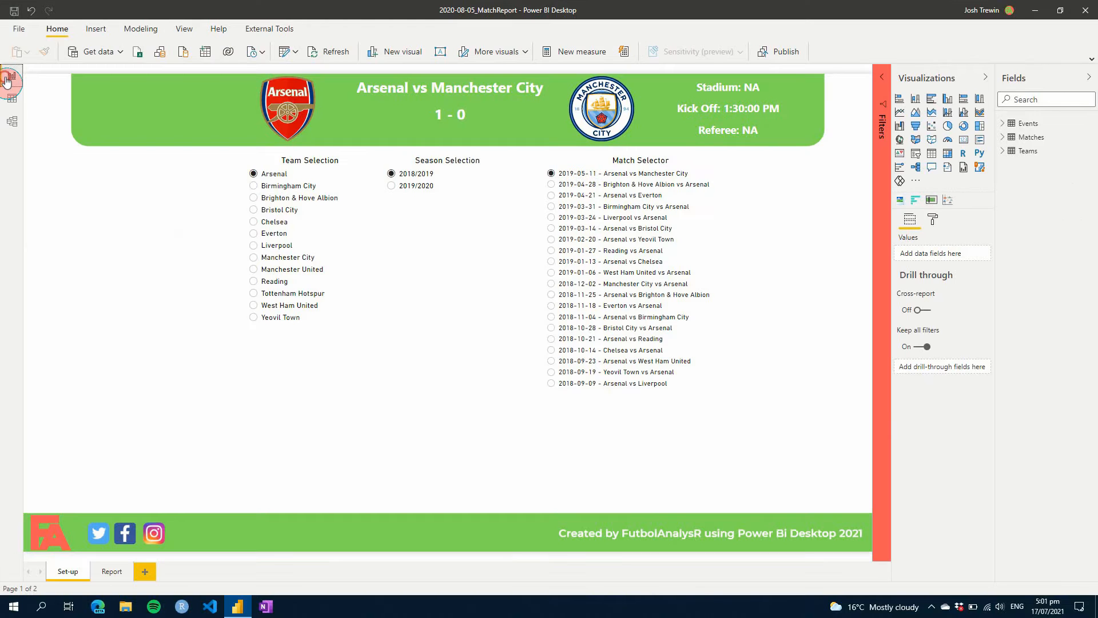
Check the Team Selection and Season Selection slicers' interactions on the Set-up page and turn off interaction editing
left_click(157, 451)
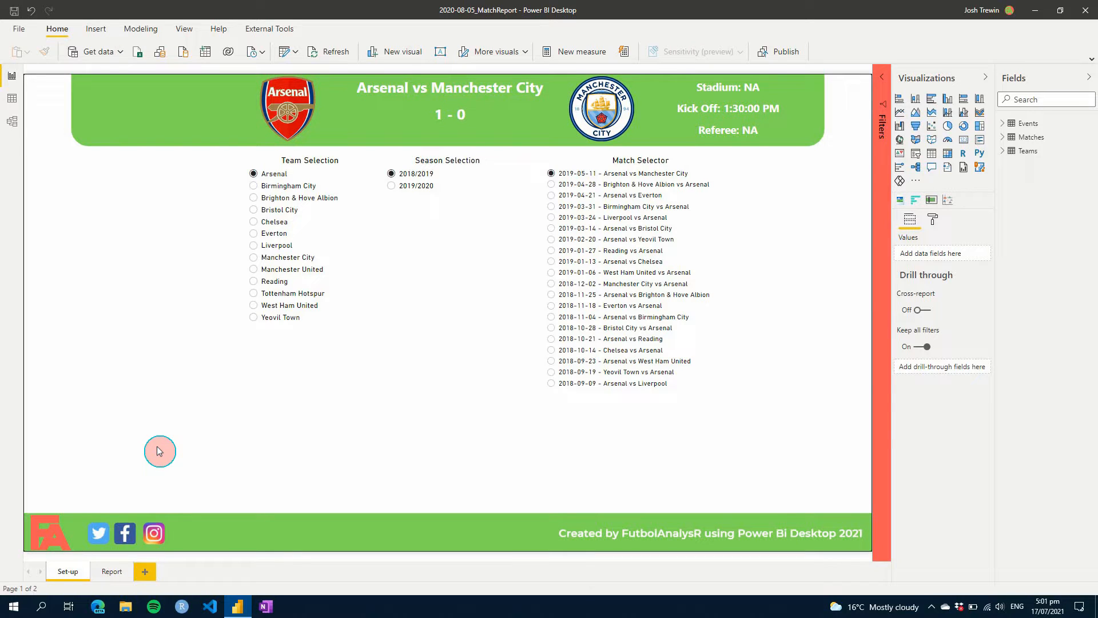
left_click(303, 164)
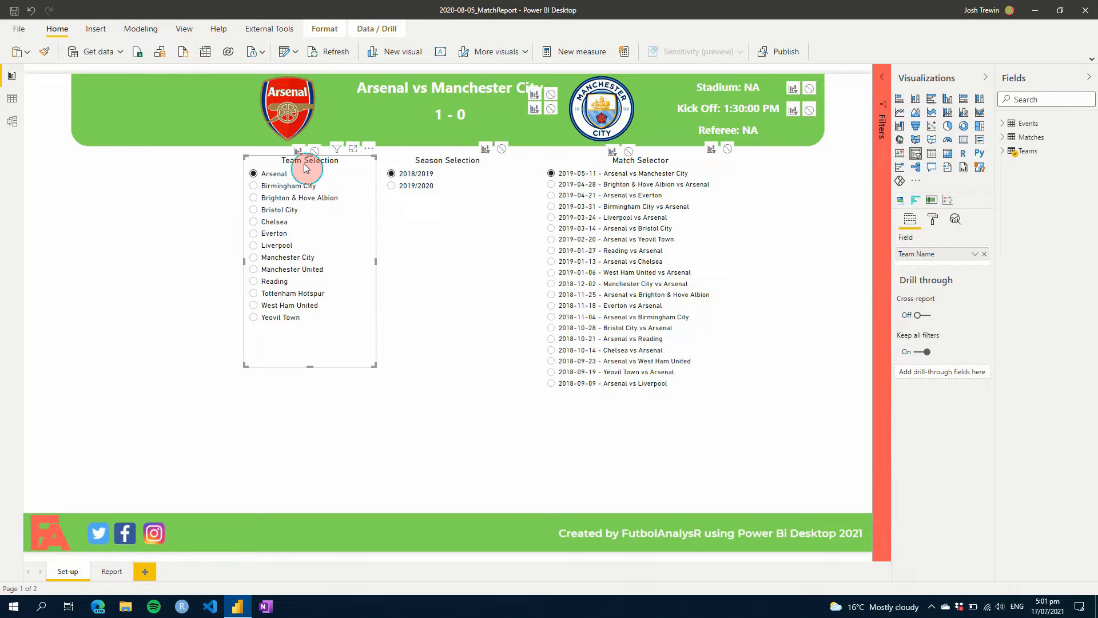
left_click(476, 314)
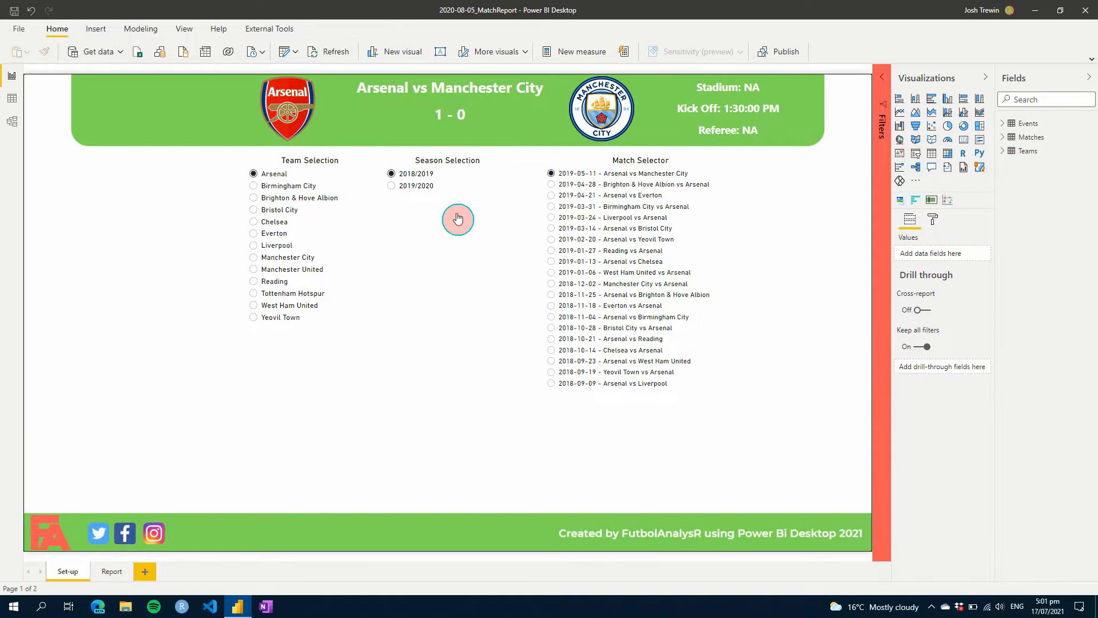
left_click(465, 174)
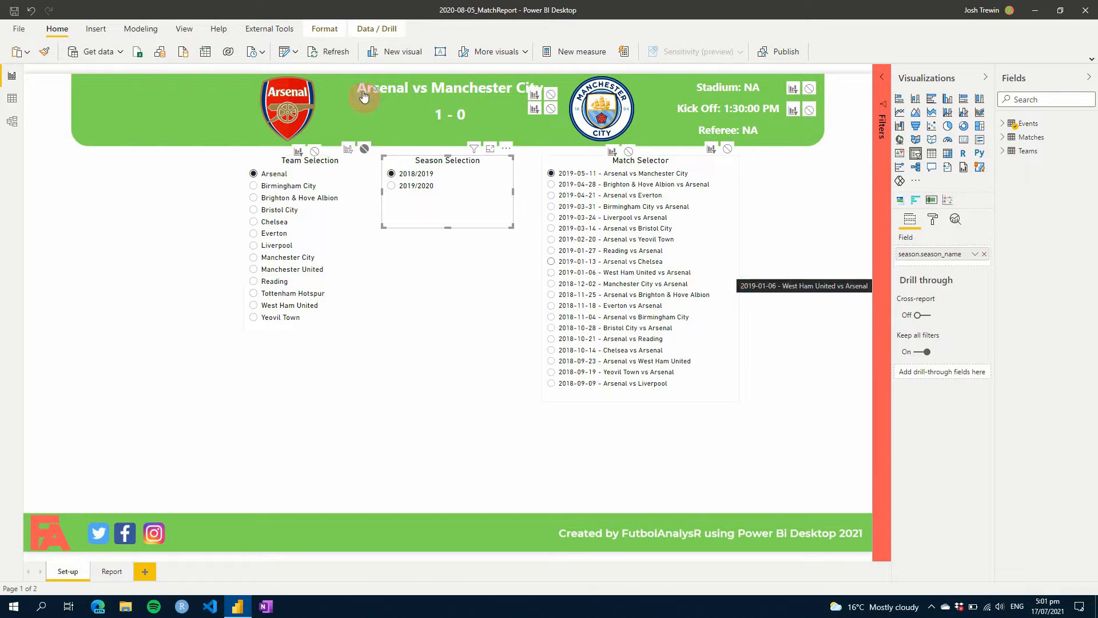
left_click(325, 29)
left_click(67, 52)
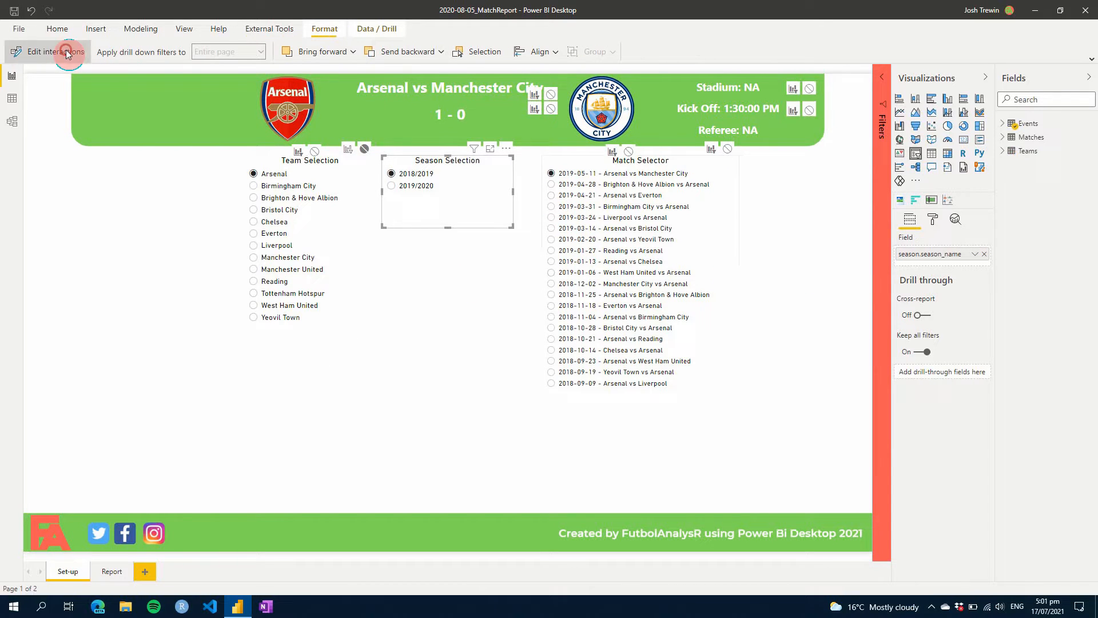
left_click(108, 289)
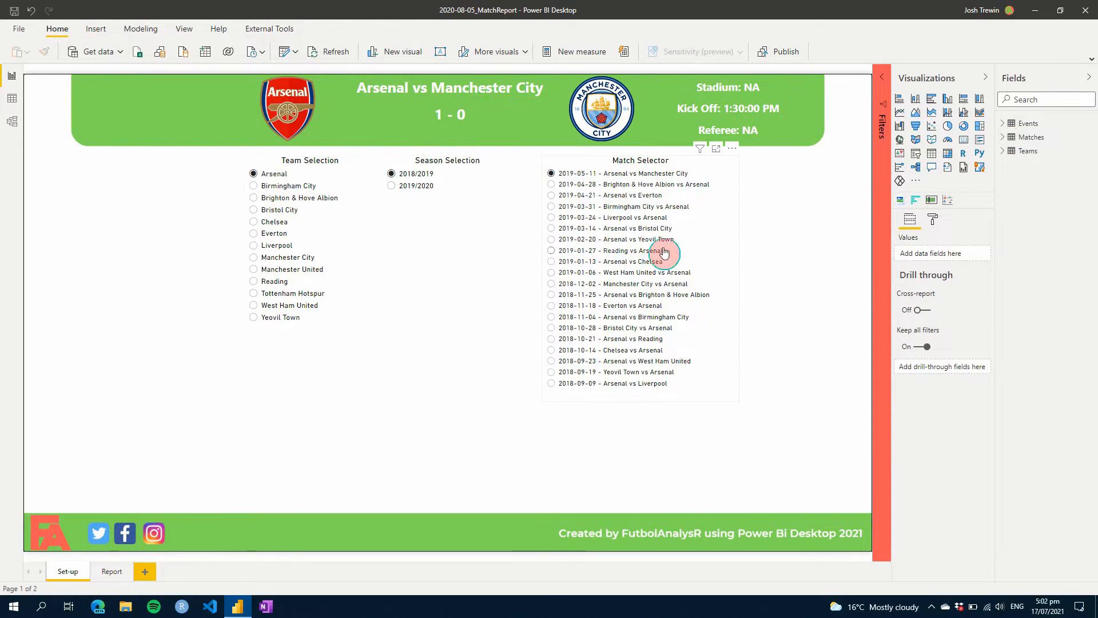
Open the Report page and examine its match comparison bars and the charts by match date
left_click(109, 572)
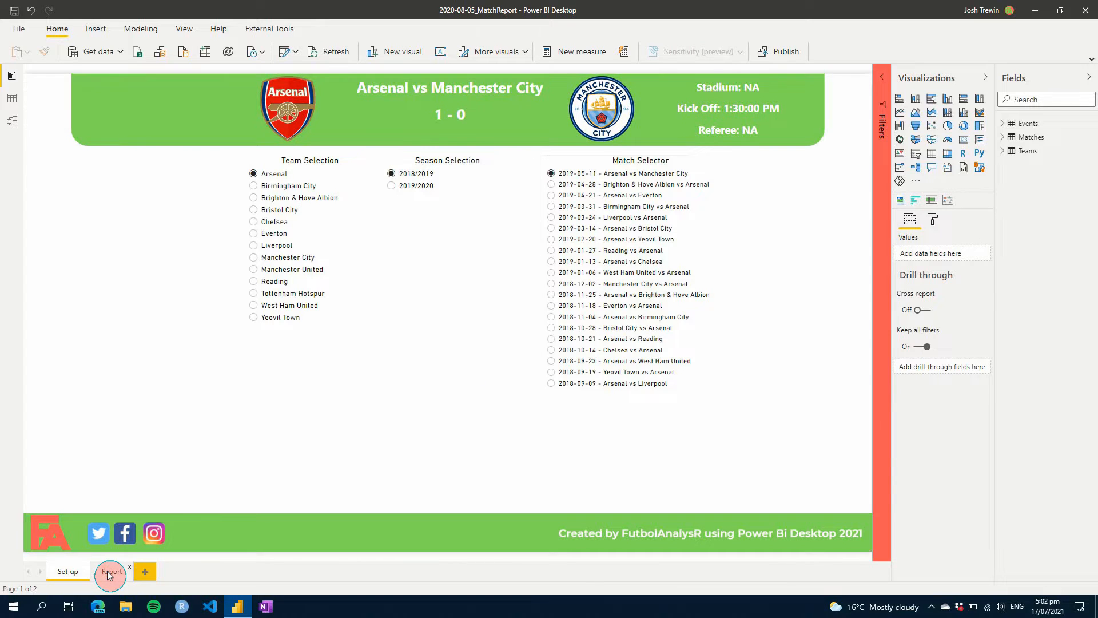
left_click(109, 574)
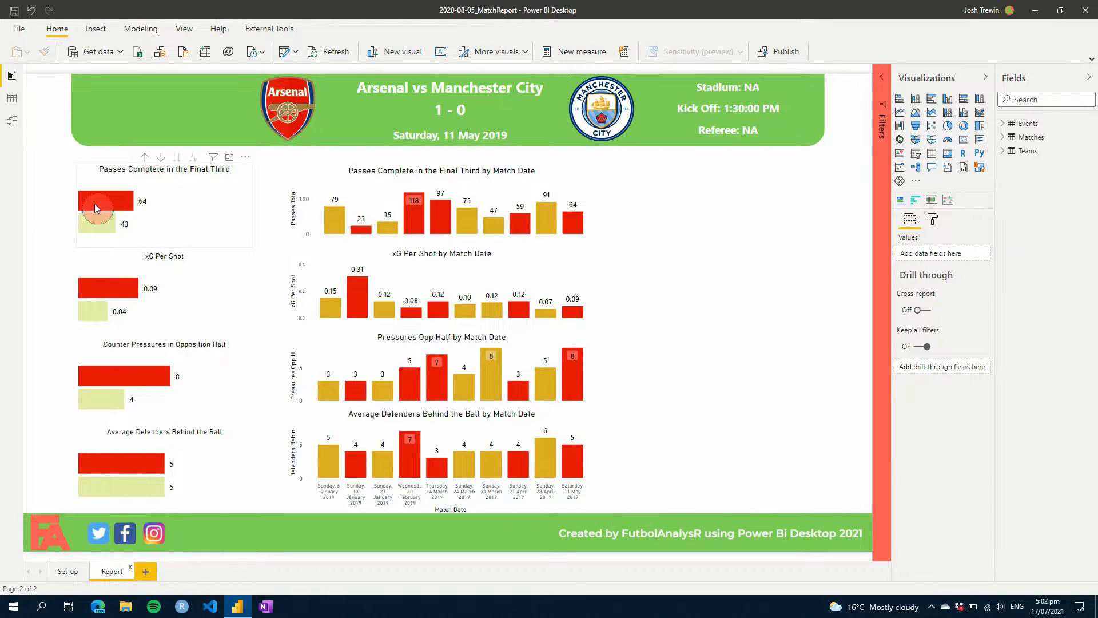
mouse_move(107, 228)
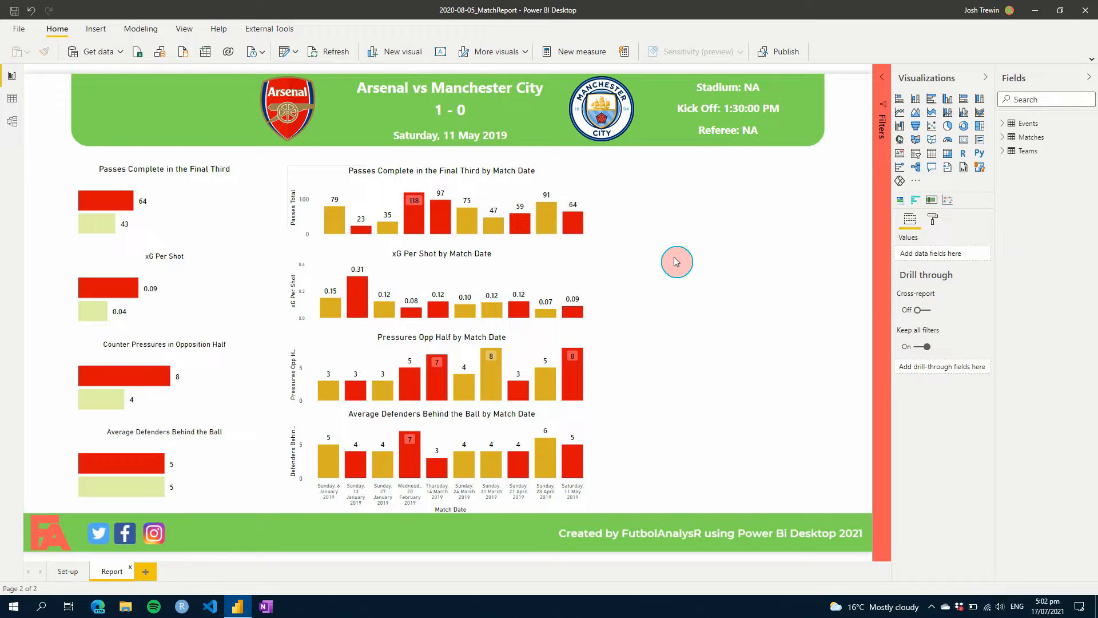
mouse_move(581, 228)
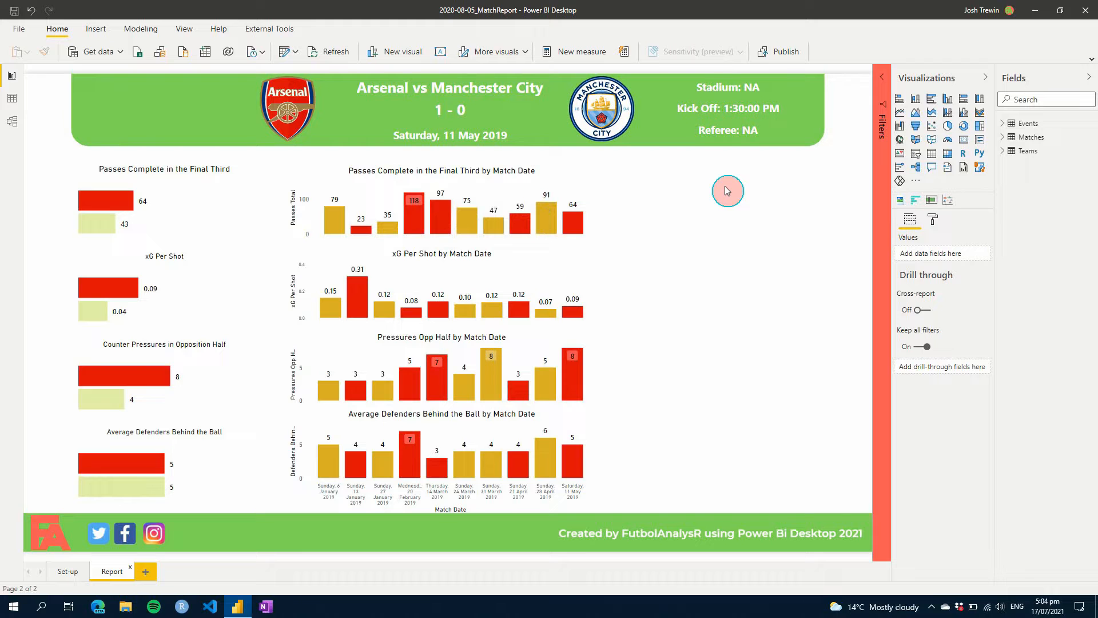
Duplicate the Passes Complete in the Final Third by Match Date chart into the empty area beside it and narrow the copy to fit
left_click(537, 168)
left_click_drag(536, 166, 766, 174)
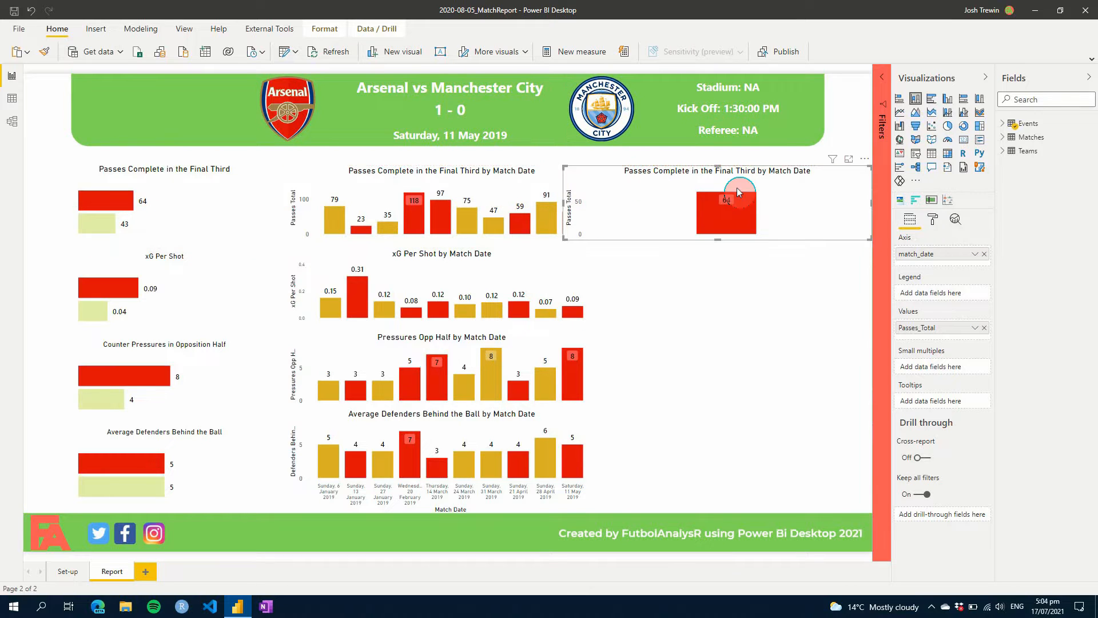
key("Left")
key("Left")
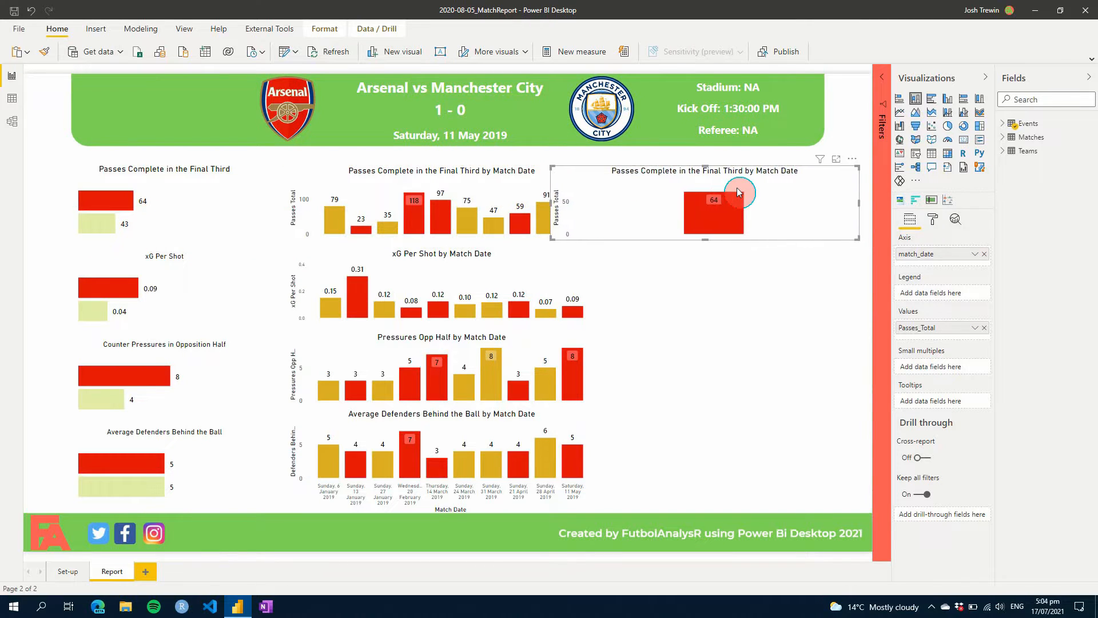
left_click_drag(548, 207, 620, 195)
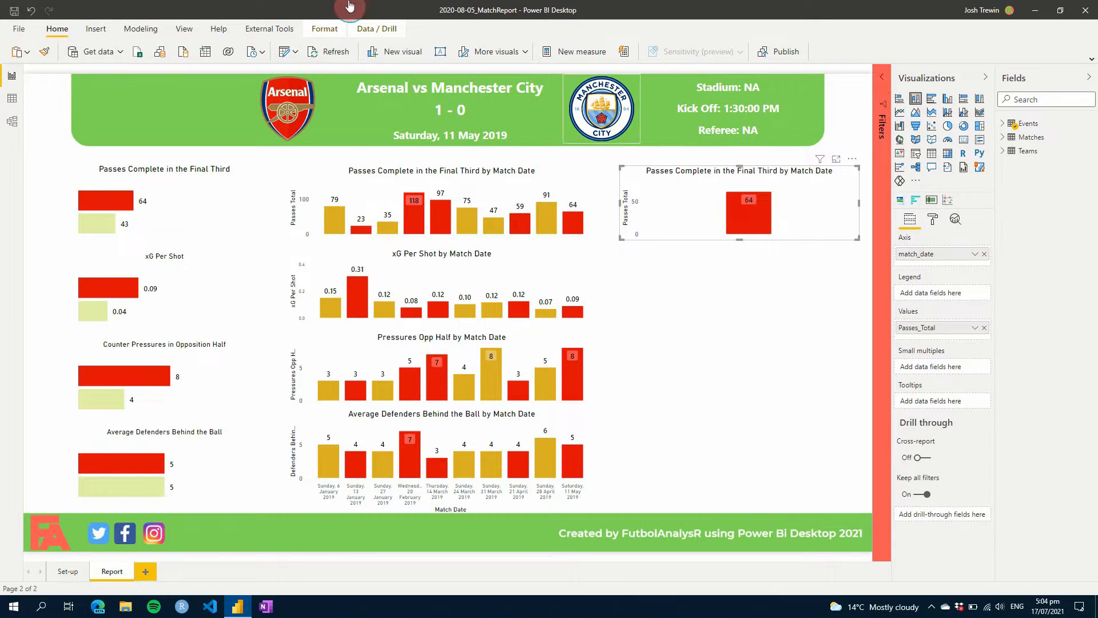
Turn on interaction editing and set the hidden Match Selector slicer's interaction with the copied passes chart to None
left_click(323, 29)
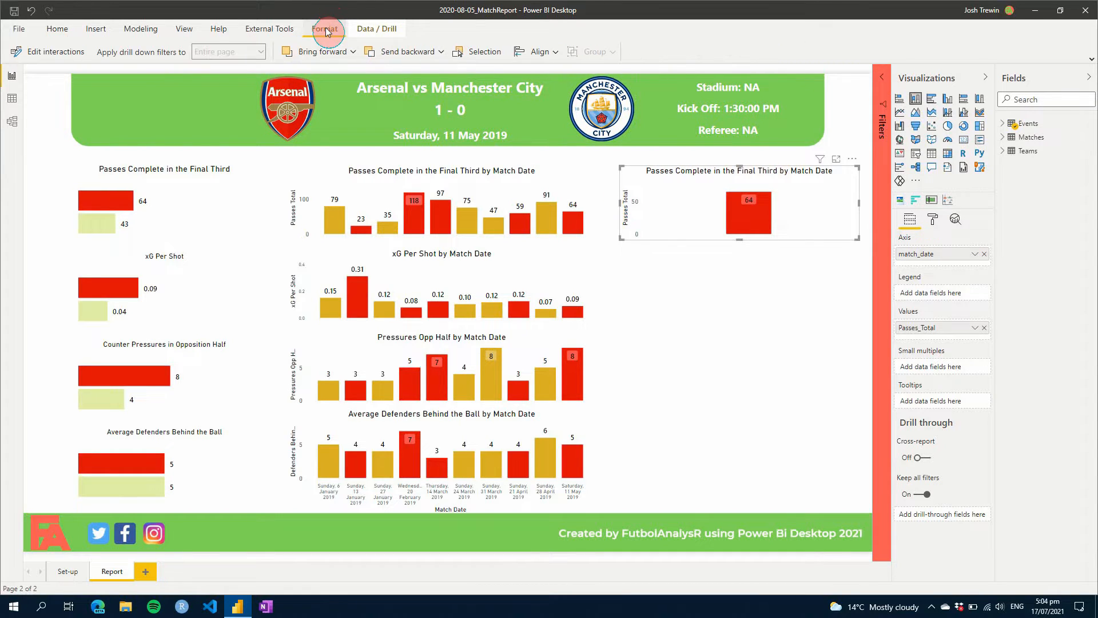
left_click(55, 54)
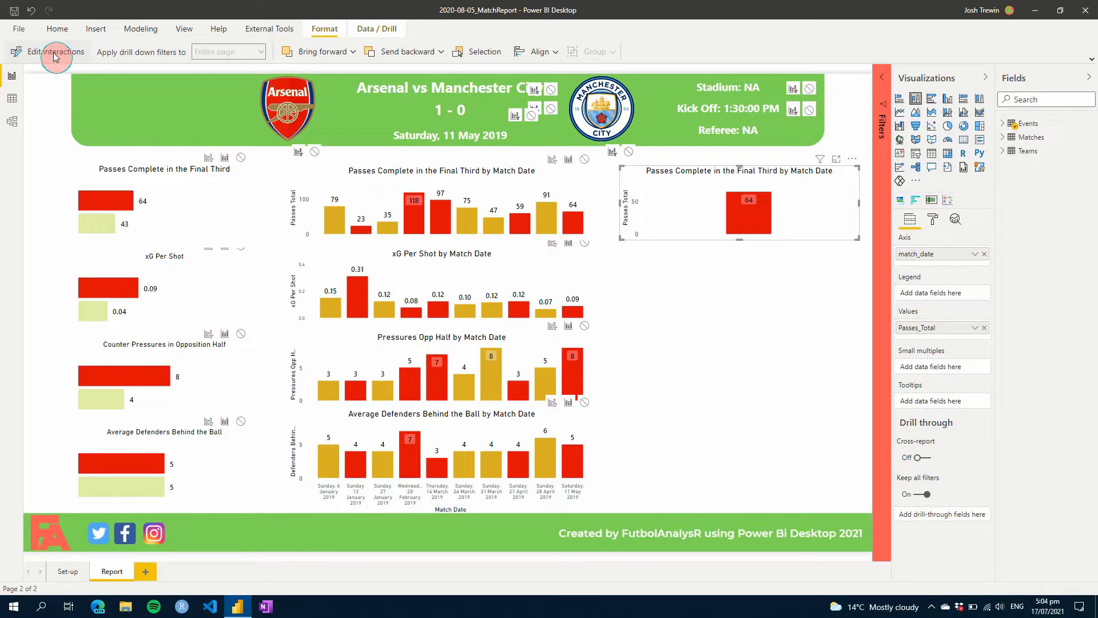
left_click(464, 64)
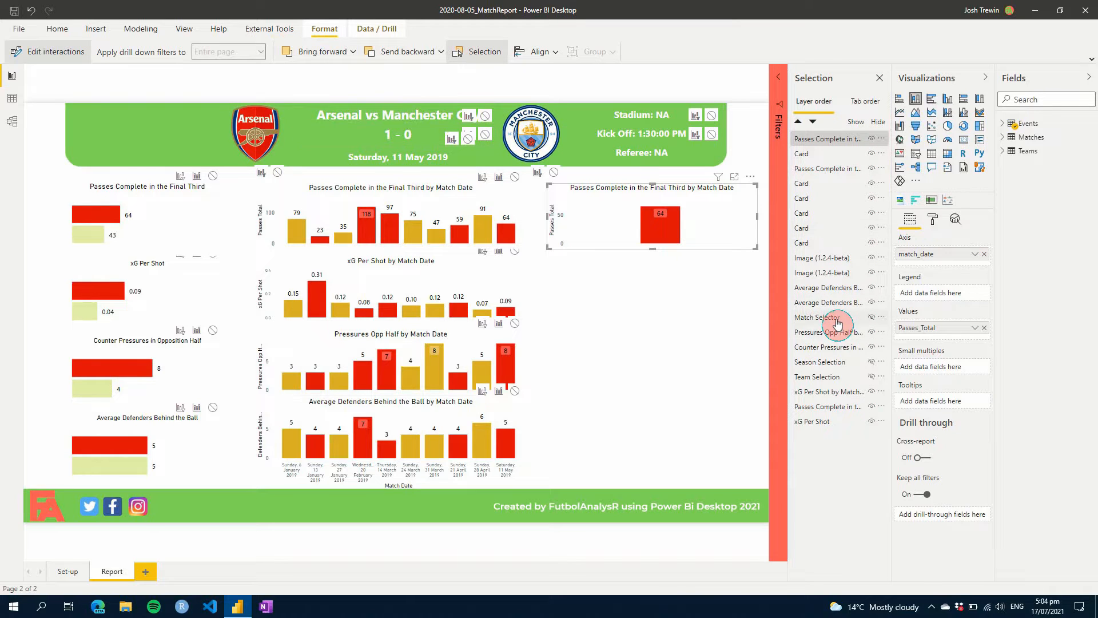
left_click(836, 324)
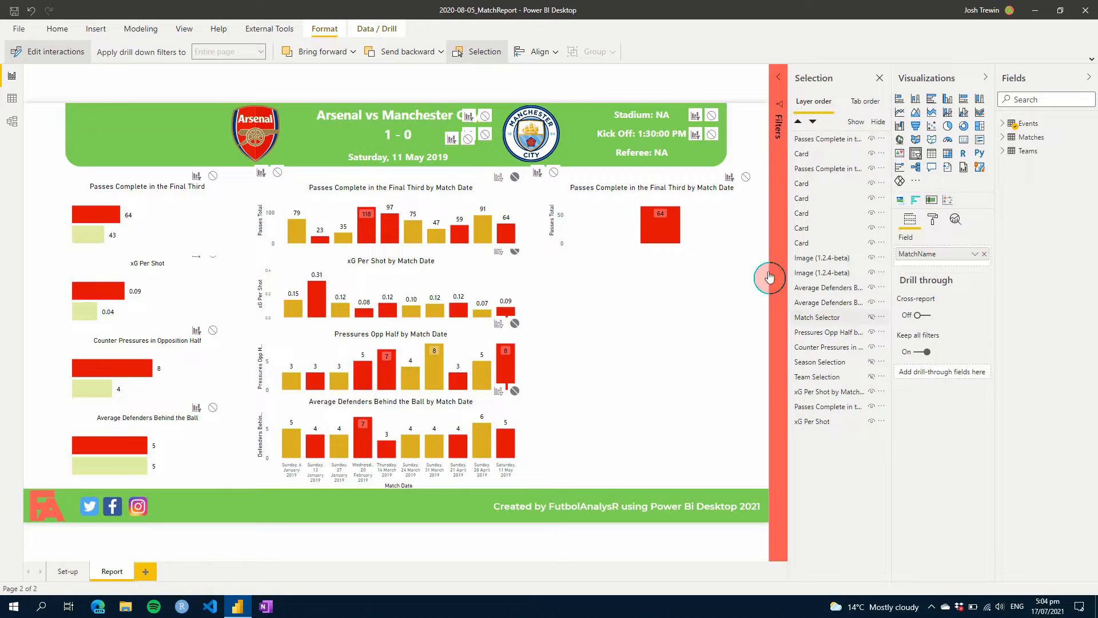
left_click(746, 178)
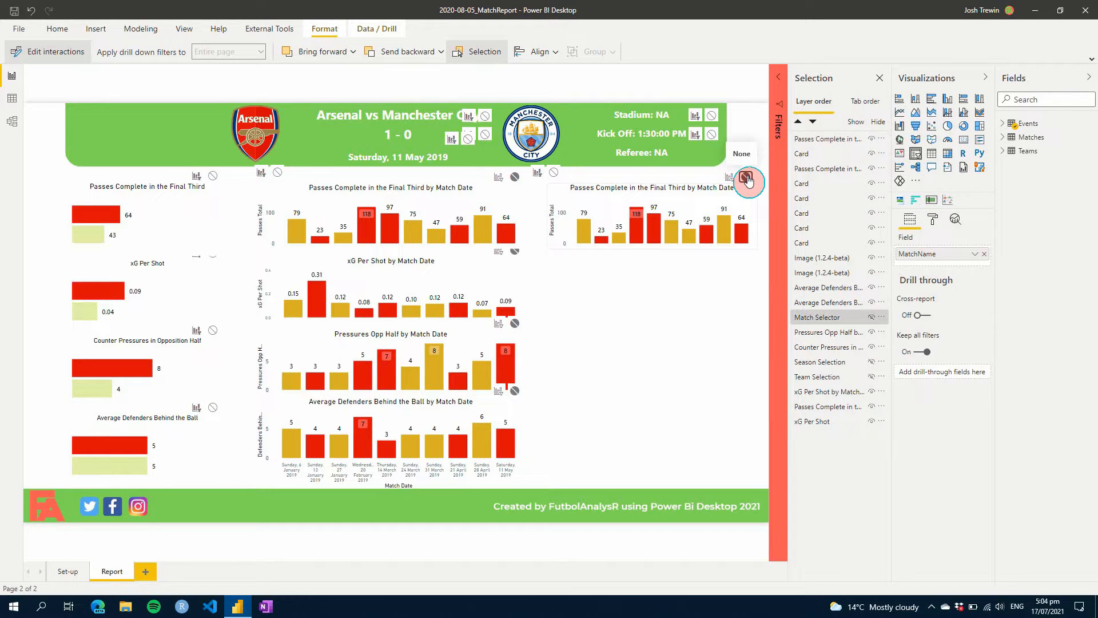
Set the hidden Team Selection slicer's interaction with the copied passes chart to None and close the list of page objects
left_click(835, 377)
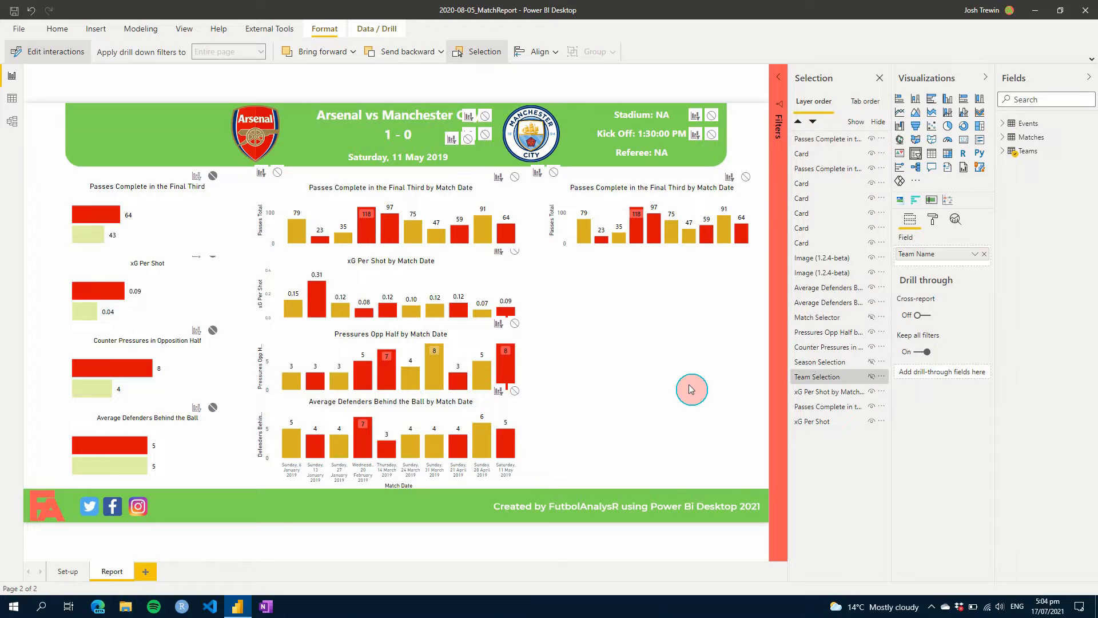
left_click(747, 178)
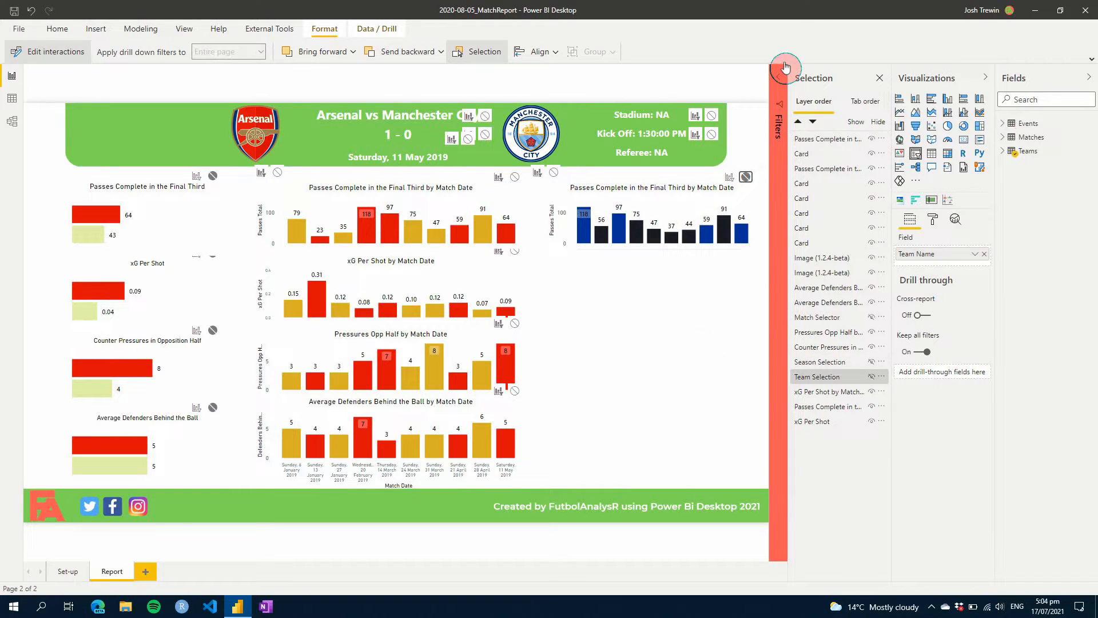
left_click(880, 78)
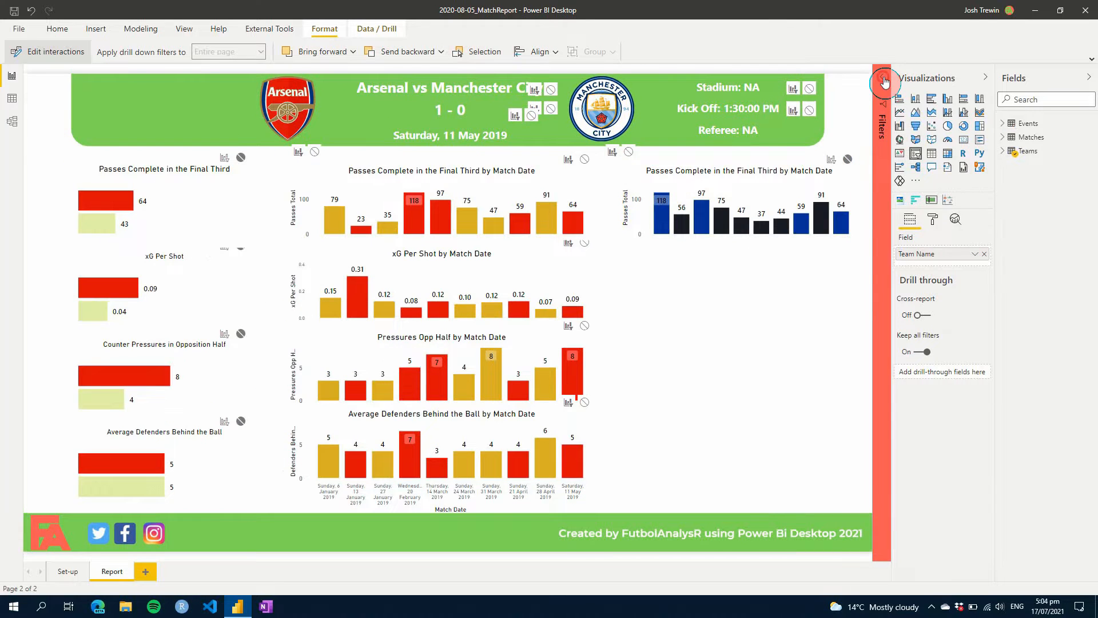
Remove the additional match_date filter from the copied passes chart and clear its top 10 match_date filter
left_click(884, 79)
left_click(698, 193)
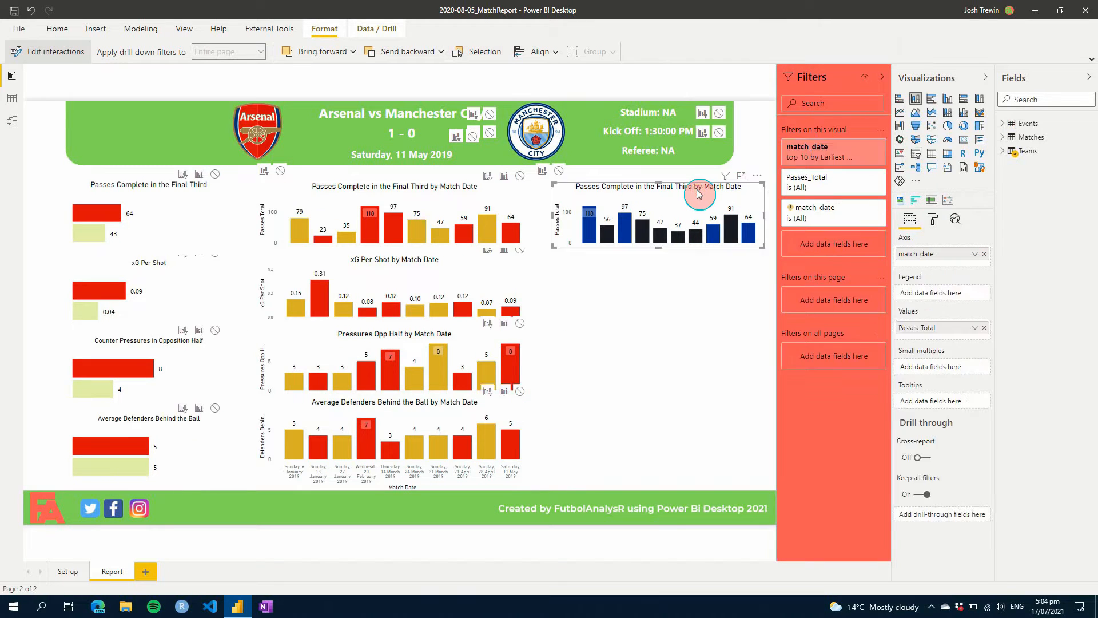
left_click(864, 207)
left_click(877, 155)
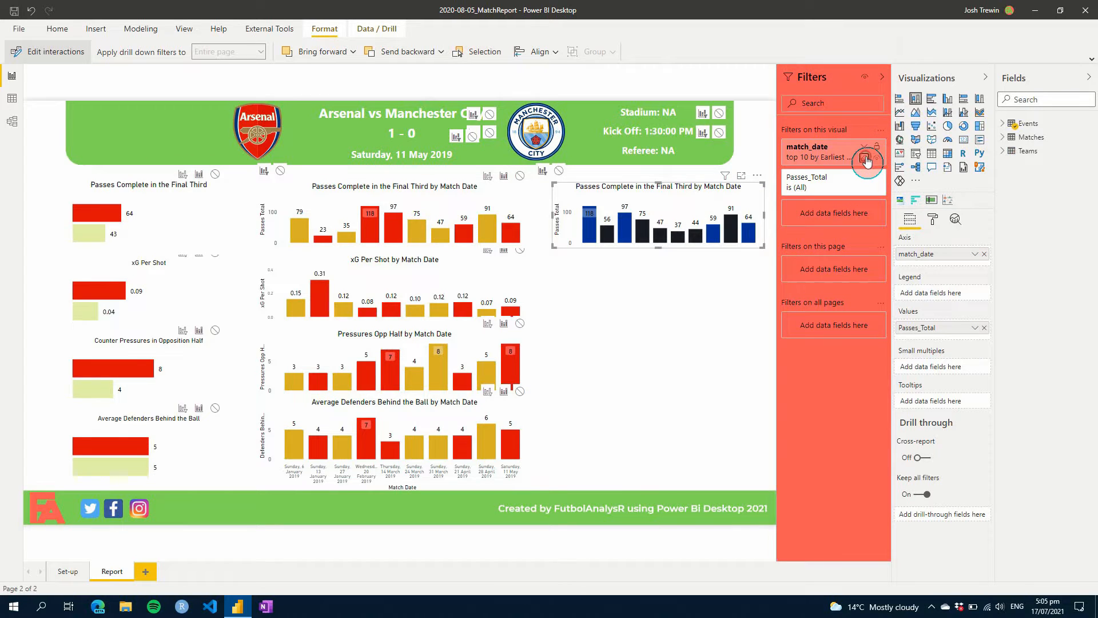
left_click(890, 84)
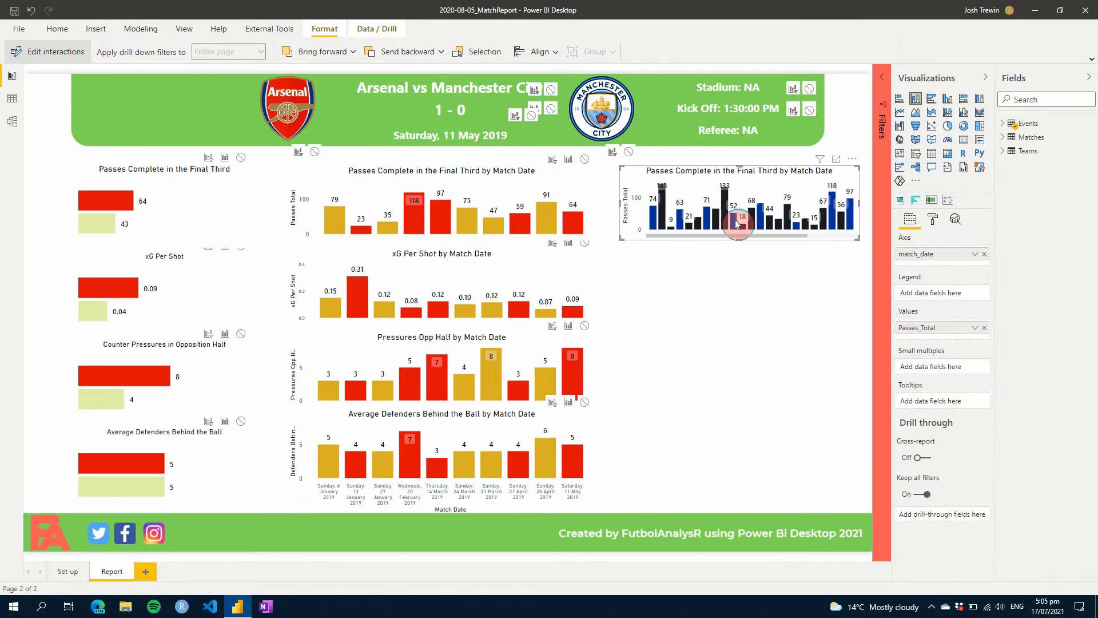
left_click(823, 210)
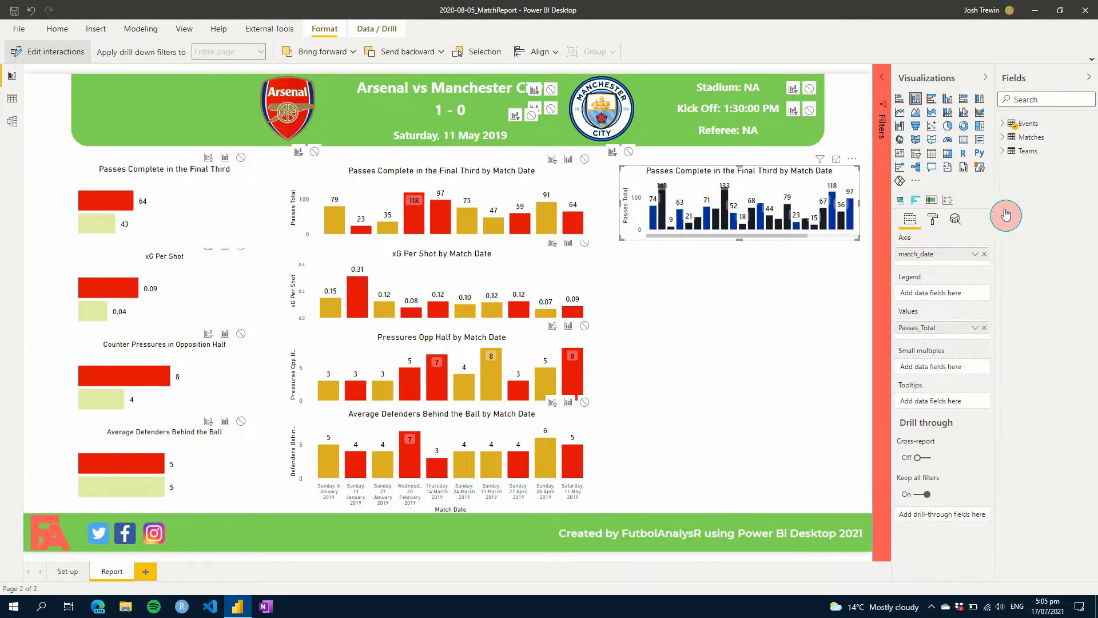
Replace match_date on the copied passes chart's axis with Team Name from the Teams table
left_click(984, 254)
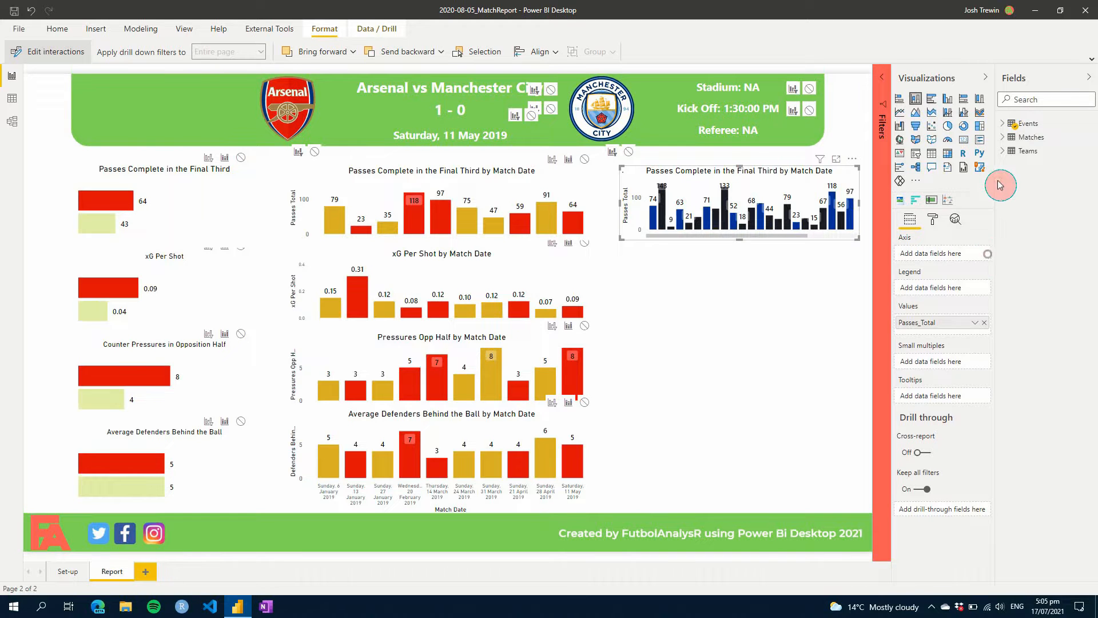
left_click(1007, 123)
left_click(1007, 124)
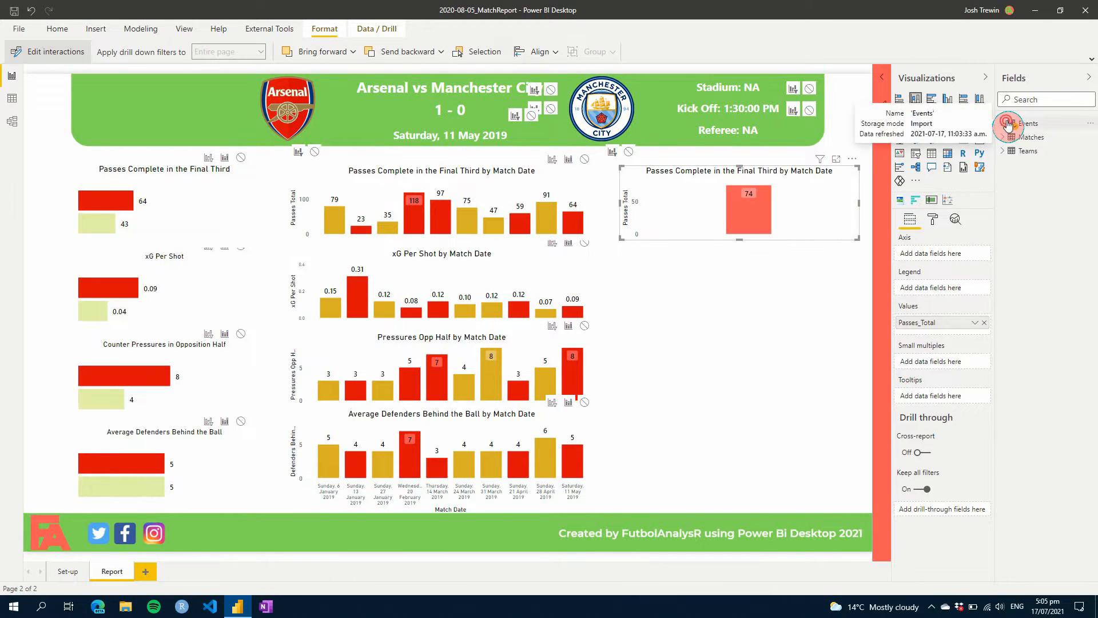
left_click(1009, 125)
left_click(1008, 124)
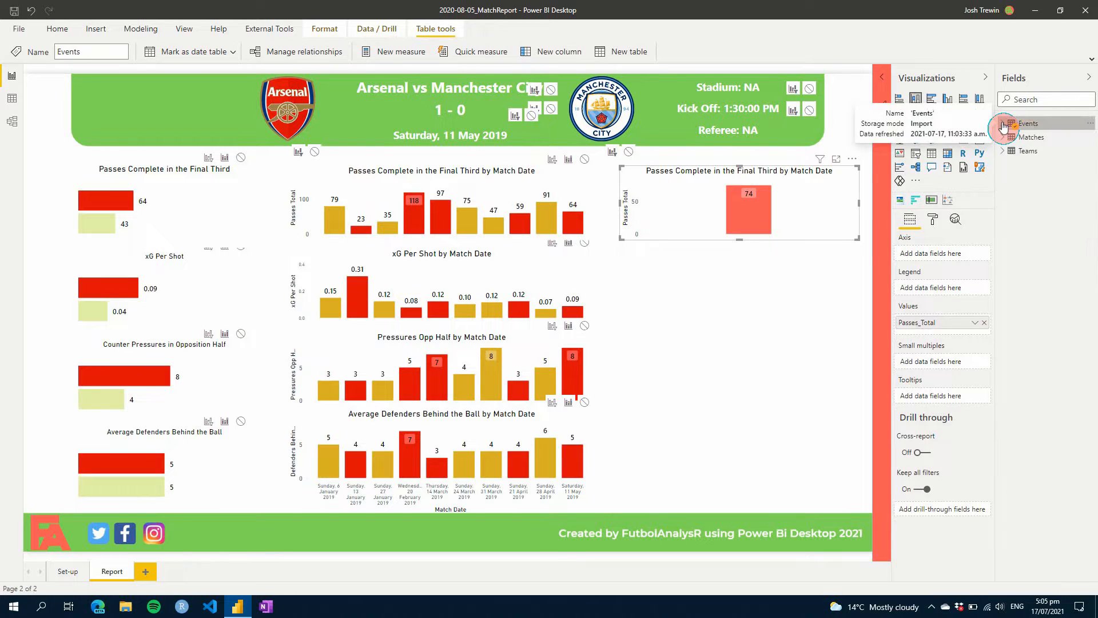
left_click(1004, 151)
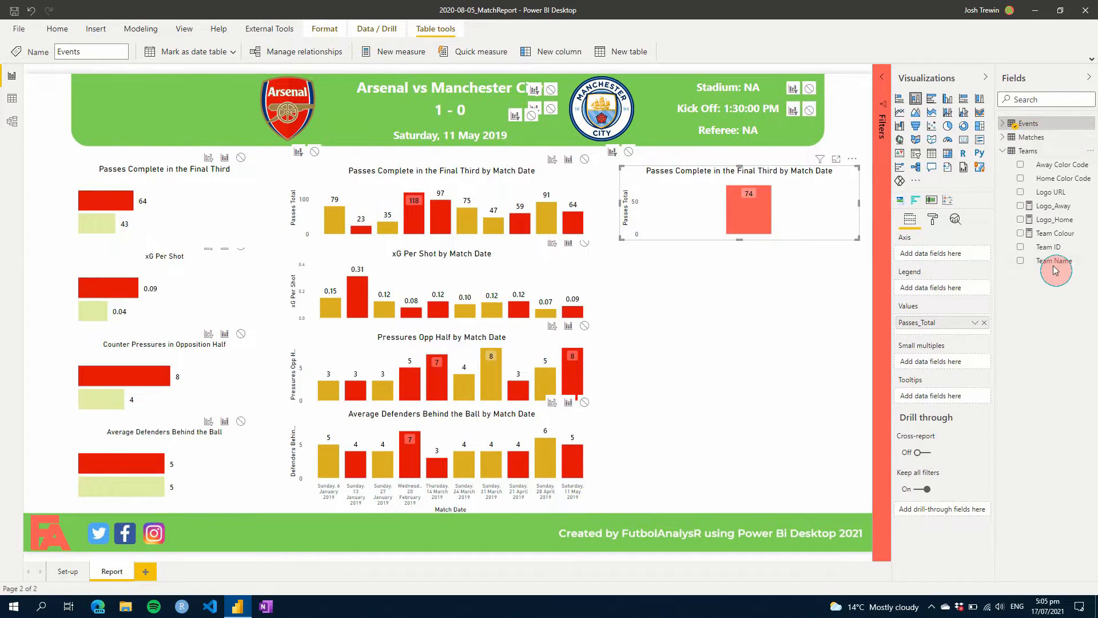
left_click_drag(1052, 262, 946, 255)
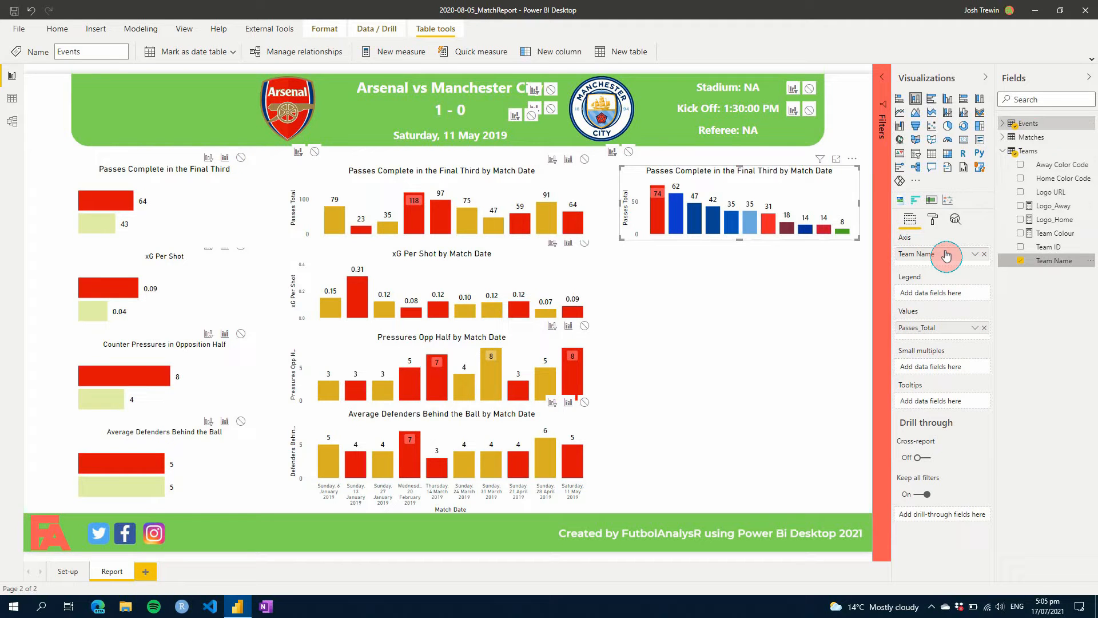
Convert the copied passes chart to a scatter chart and inspect its field assignments and the plotted team points
left_click(932, 219)
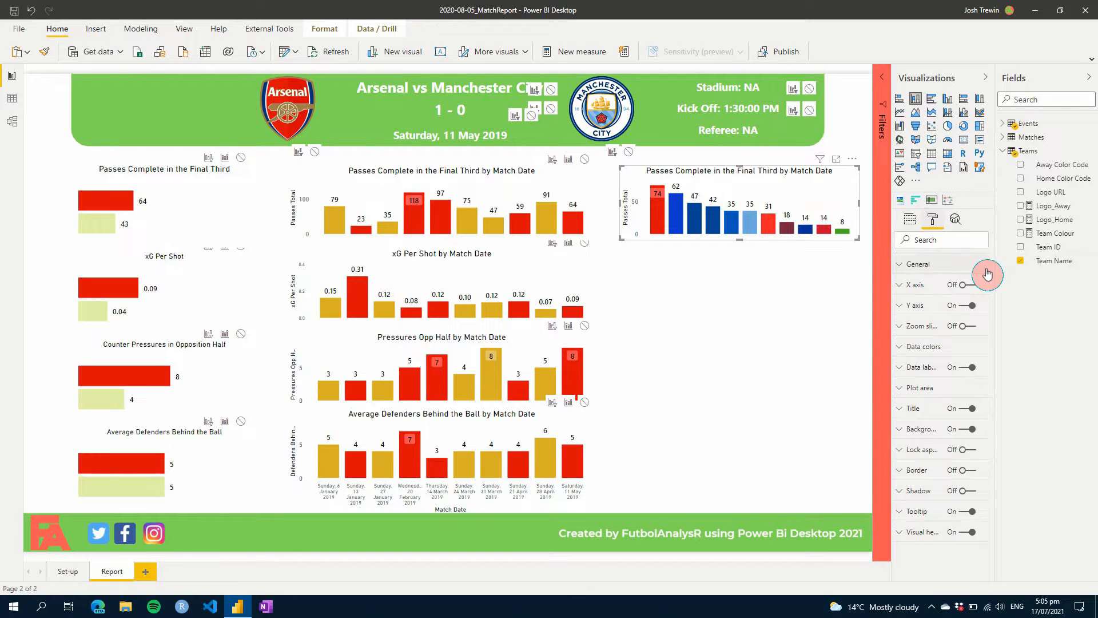
left_click(932, 126)
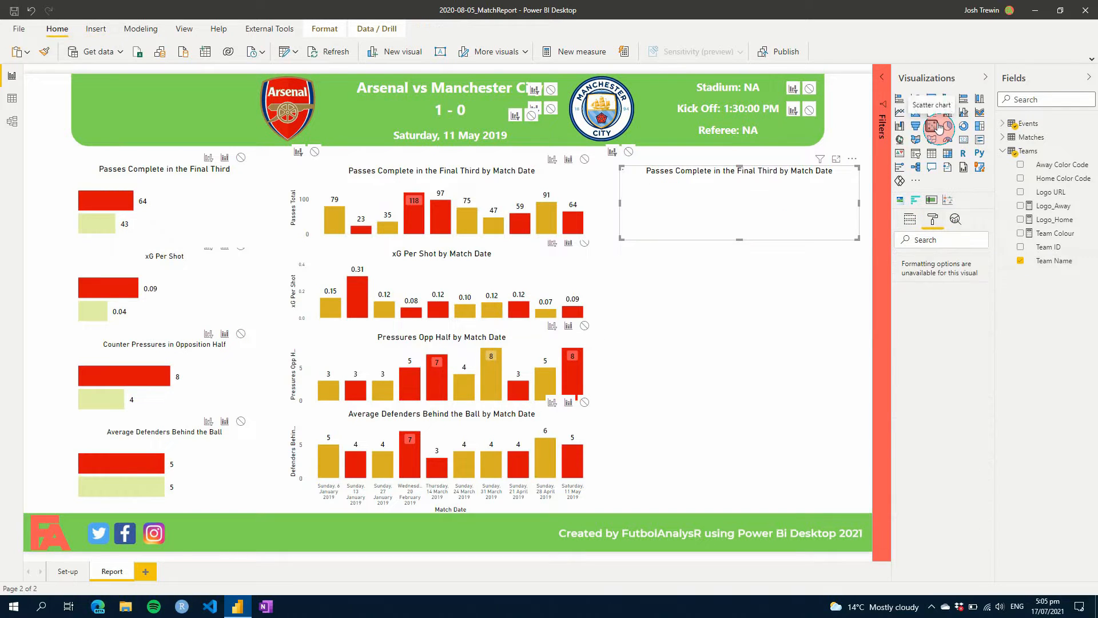
left_click(909, 219)
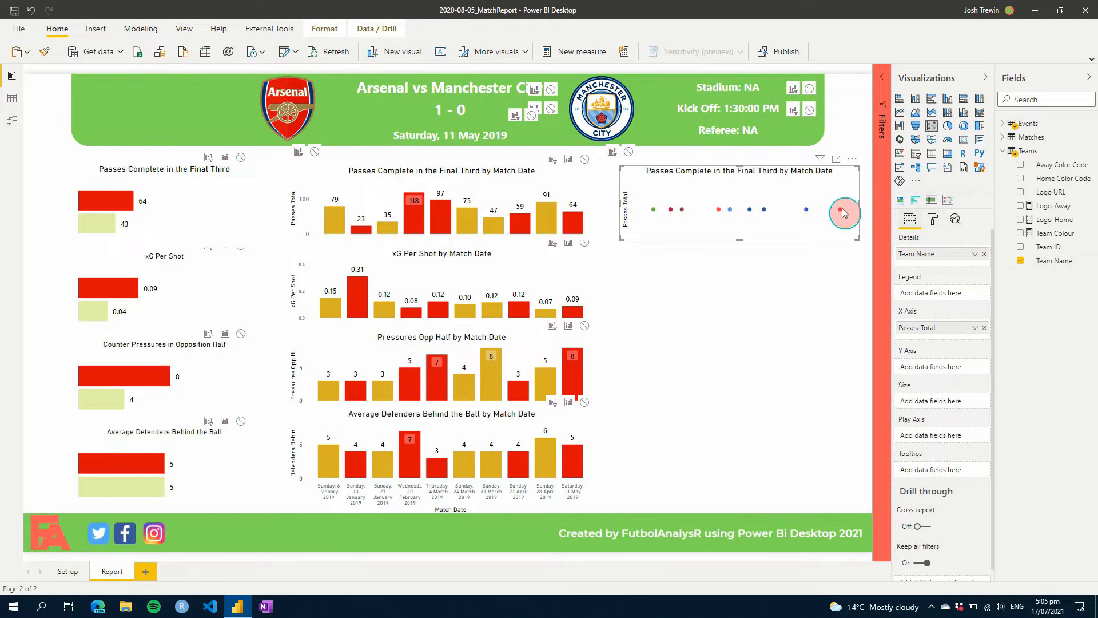
mouse_move(842, 212)
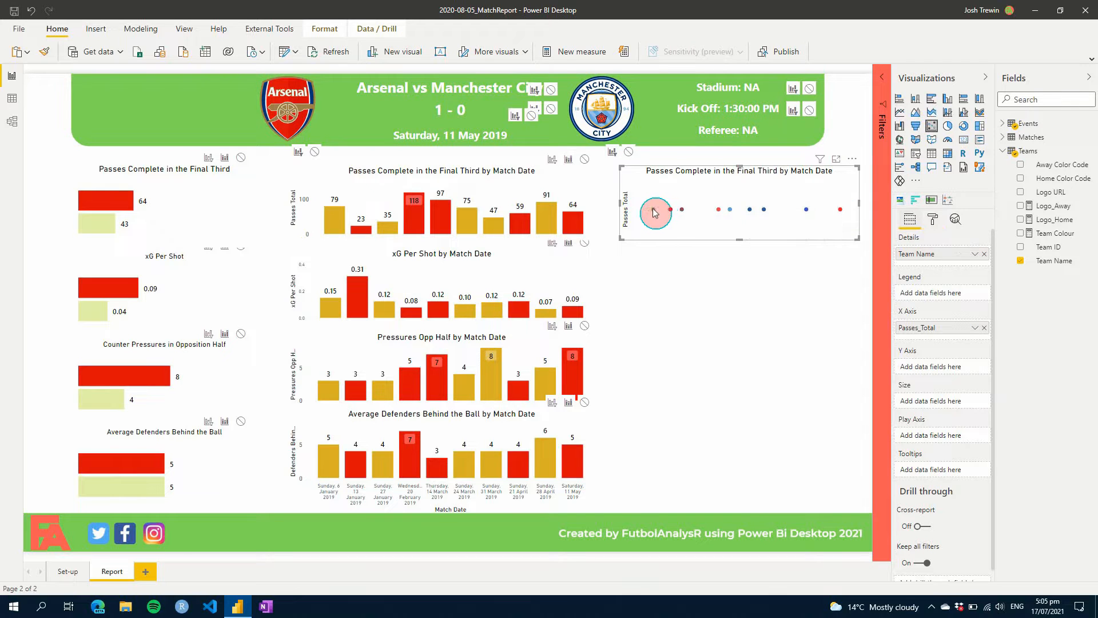
mouse_move(655, 213)
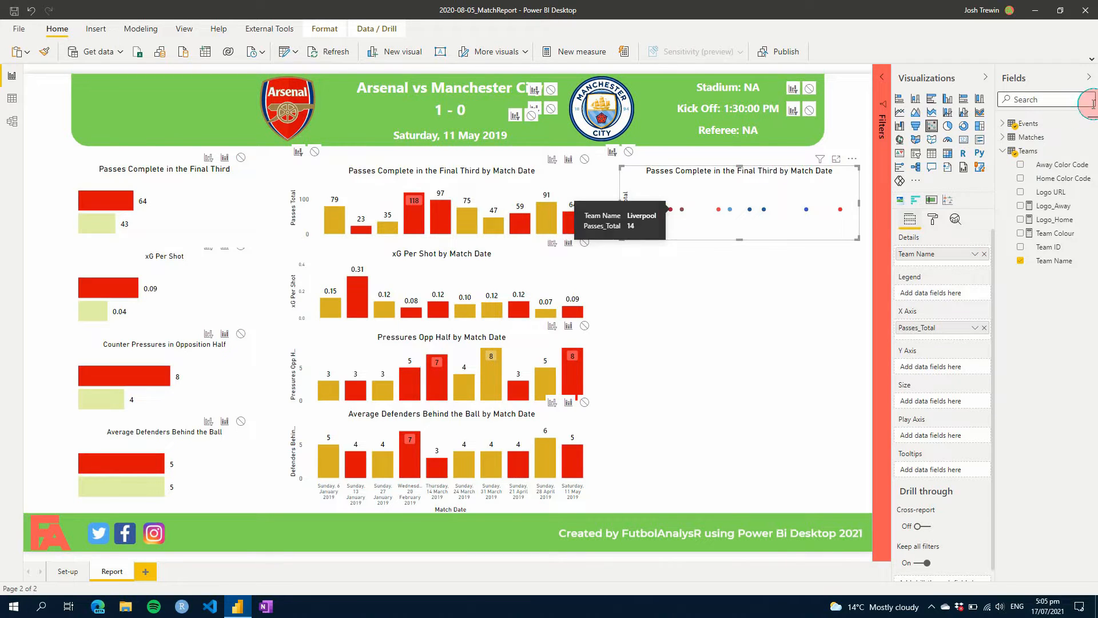
Examine the formula of the Passes_Total measure in the Events table's _Count folder
left_click(1004, 123)
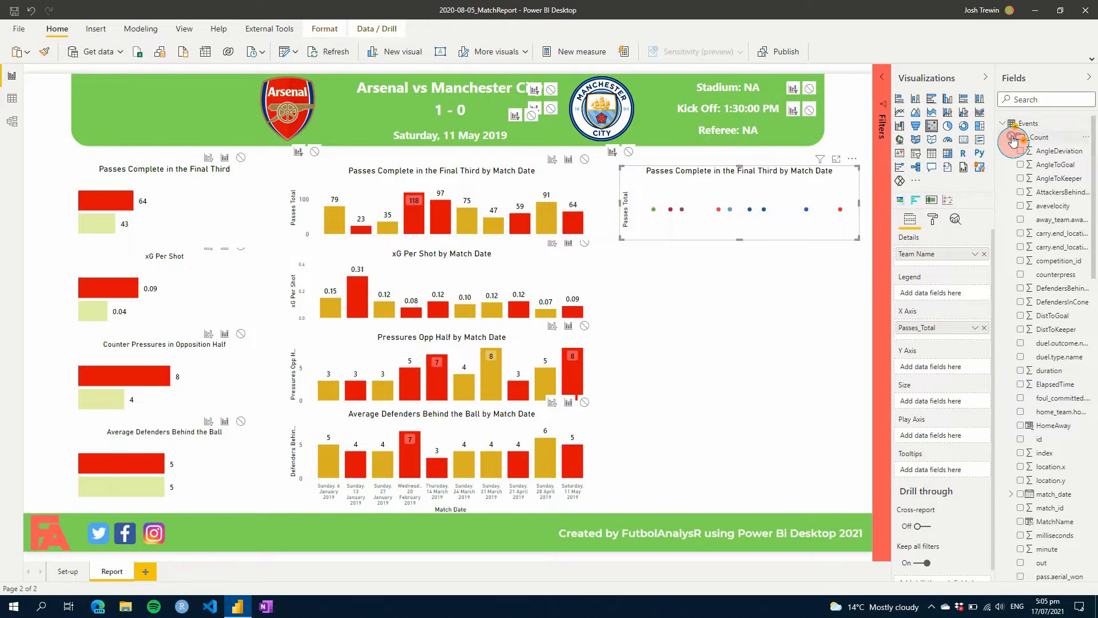
left_click(1010, 137)
left_click(1052, 165)
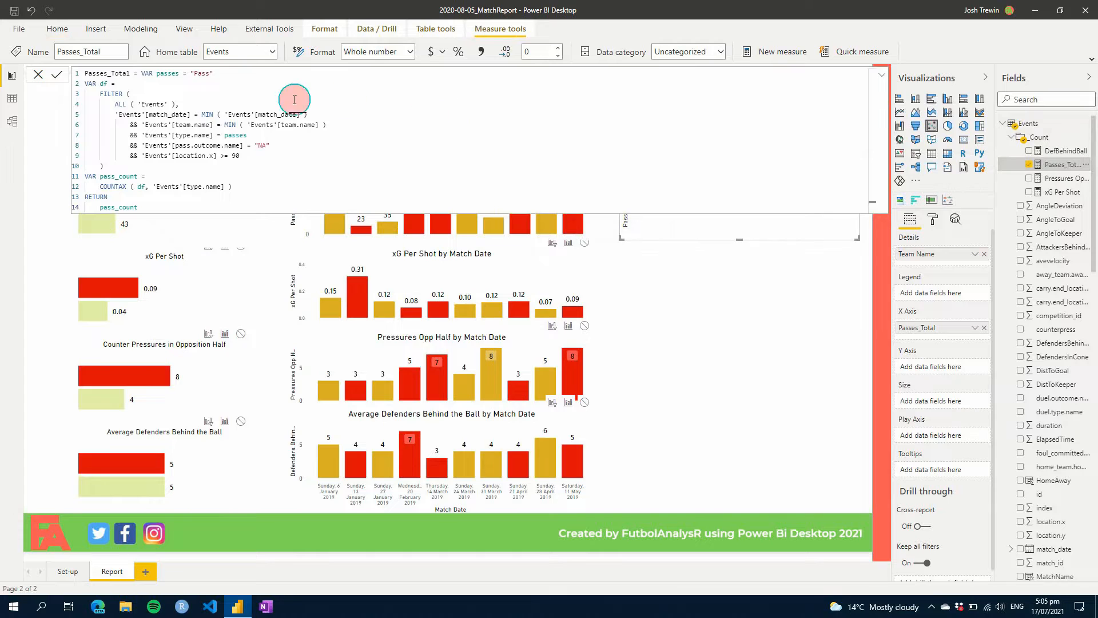
left_click(115, 117)
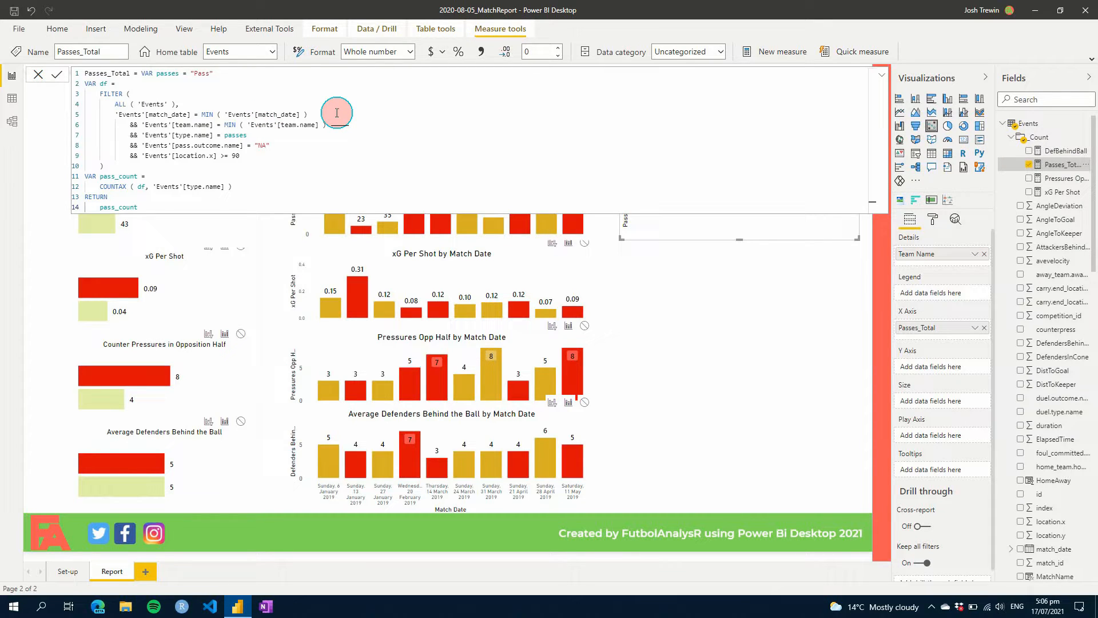
left_click(720, 409)
Launch DAX Studio and copy the Passes_Total measure's passes, df and pass_count variable definitions into its empty query
left_click(268, 28)
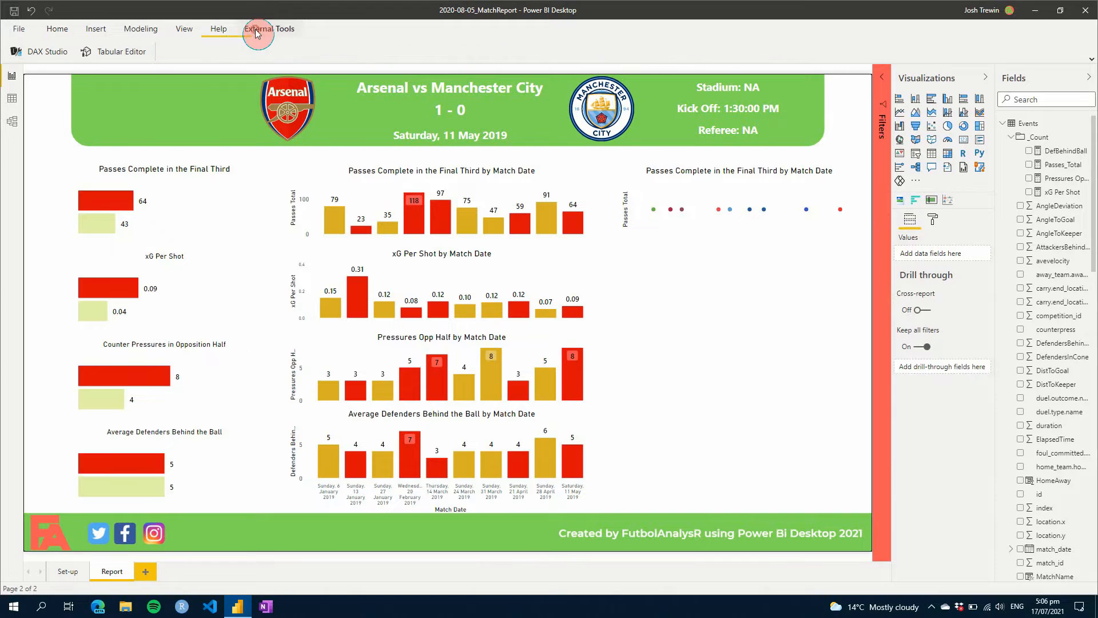
left_click(38, 52)
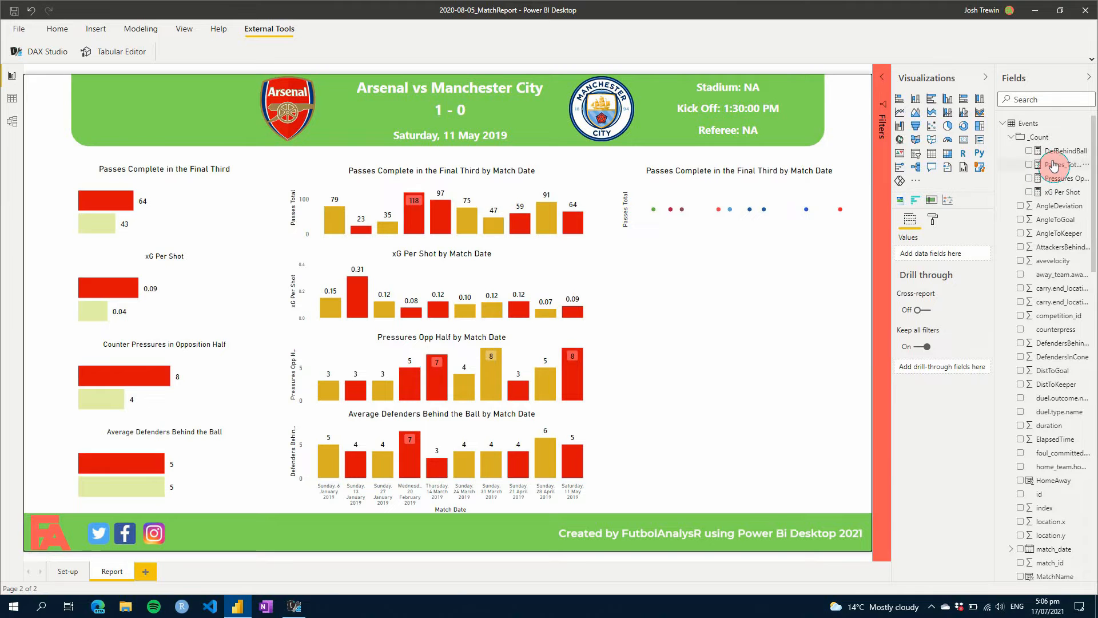
left_click(1063, 165)
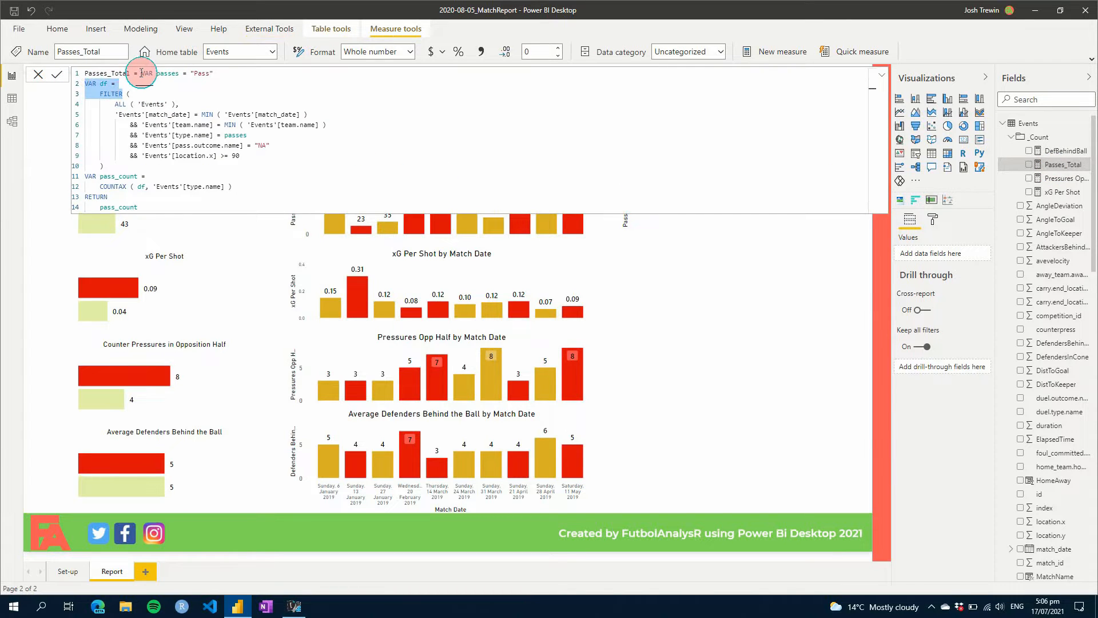
left_click_drag(141, 73, 255, 193)
key("ctrl+c")
key("alt+Tab")
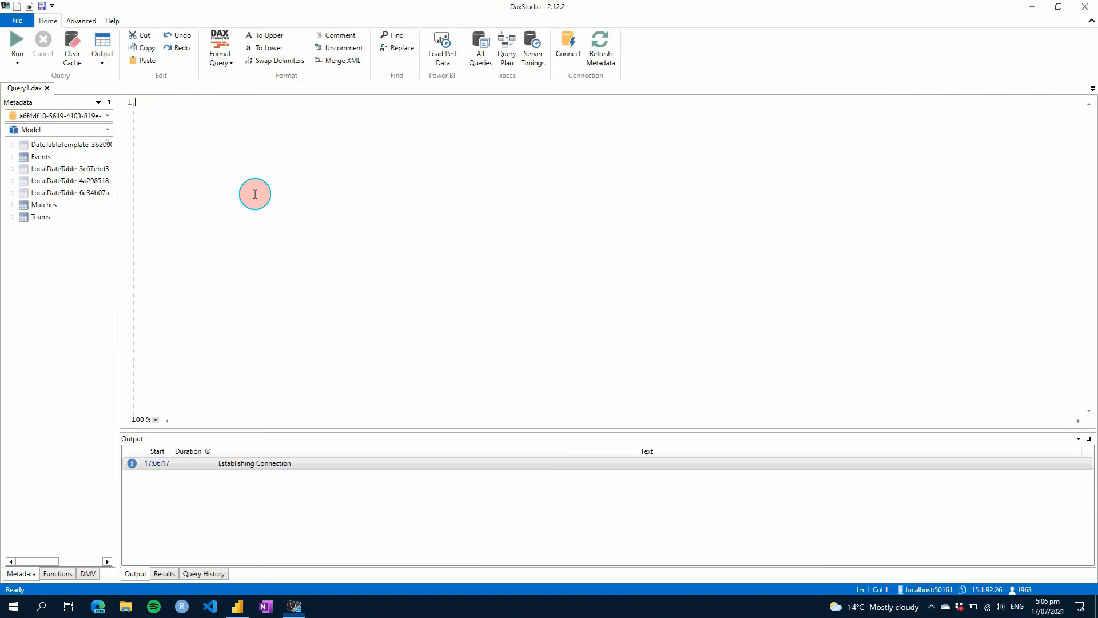
left_click(191, 150)
key("ctrl+v")
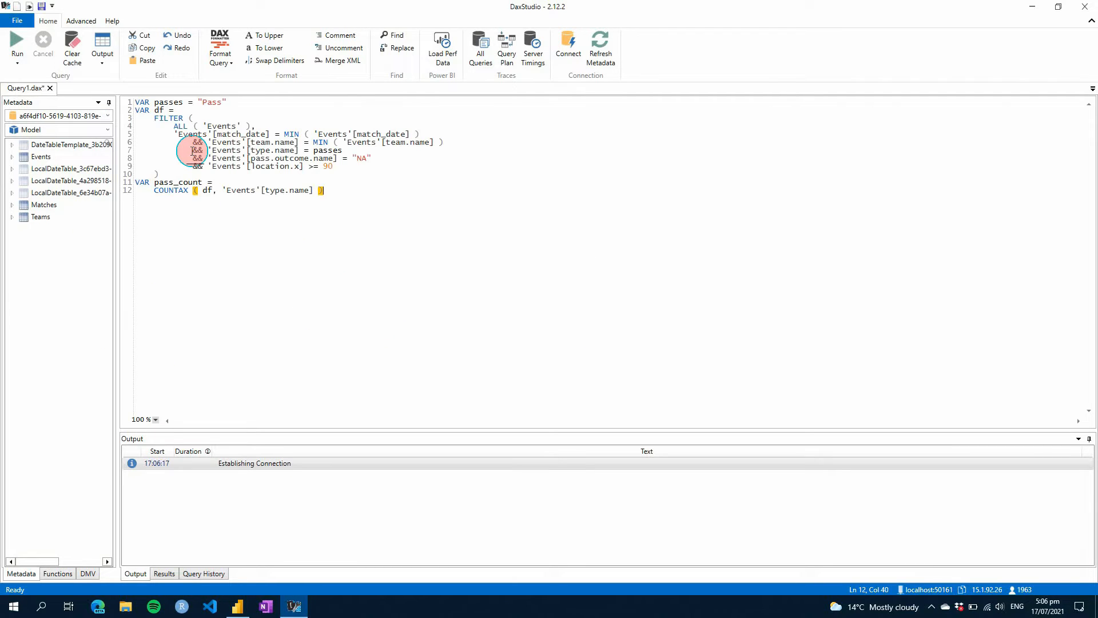
Add a DEFINE line above the passes variable and an EVALUATE line above the pass_count variable
left_click(137, 103)
key("Return")
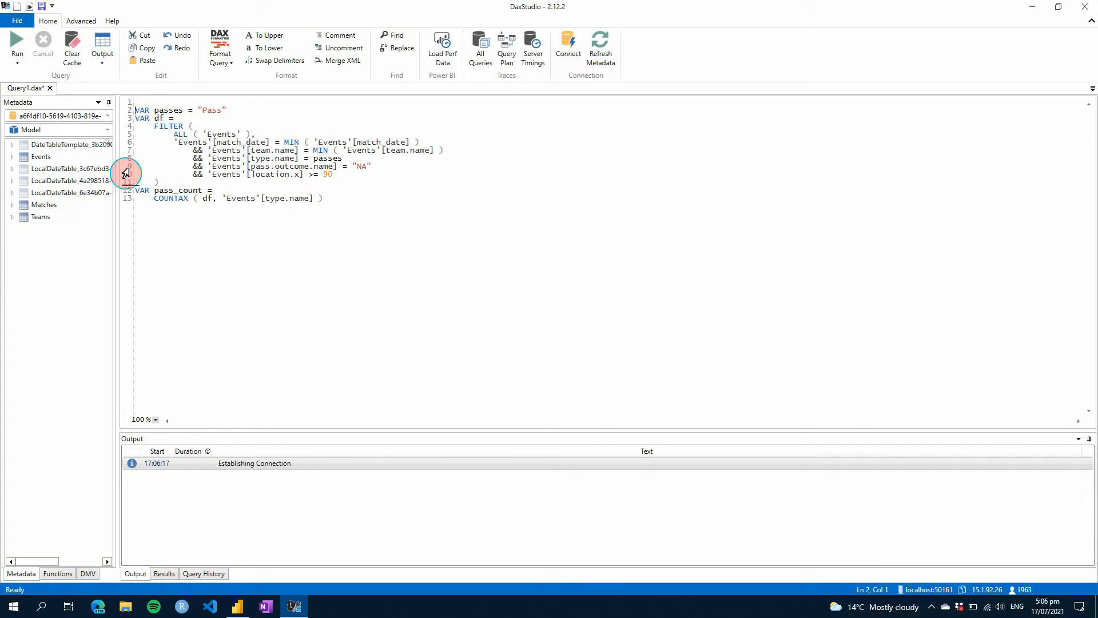
type("DEFINE")
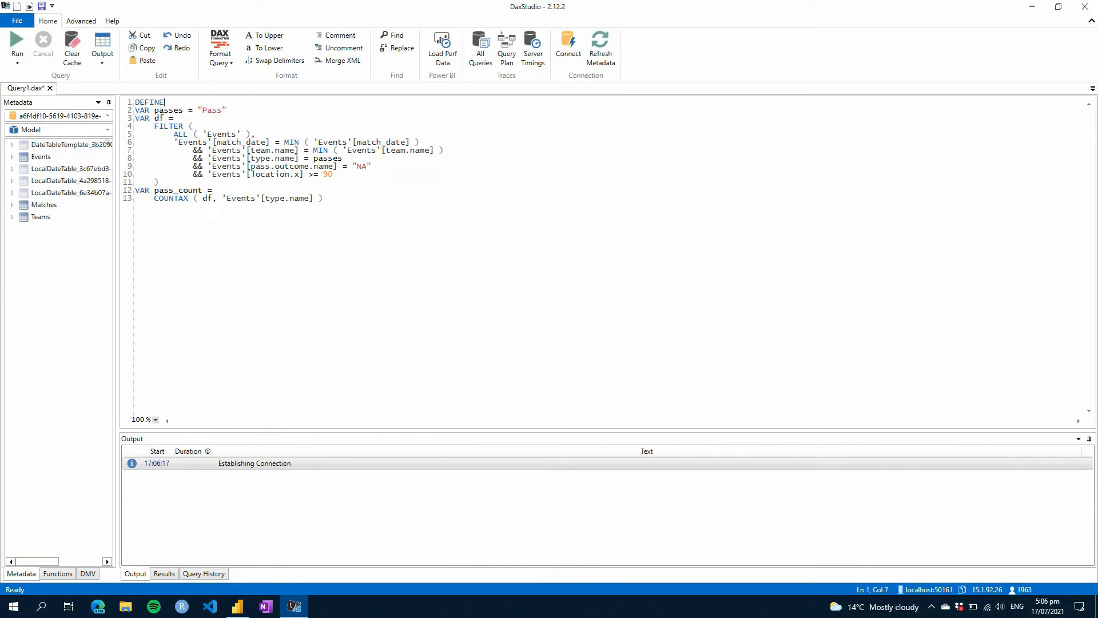
left_click(130, 191)
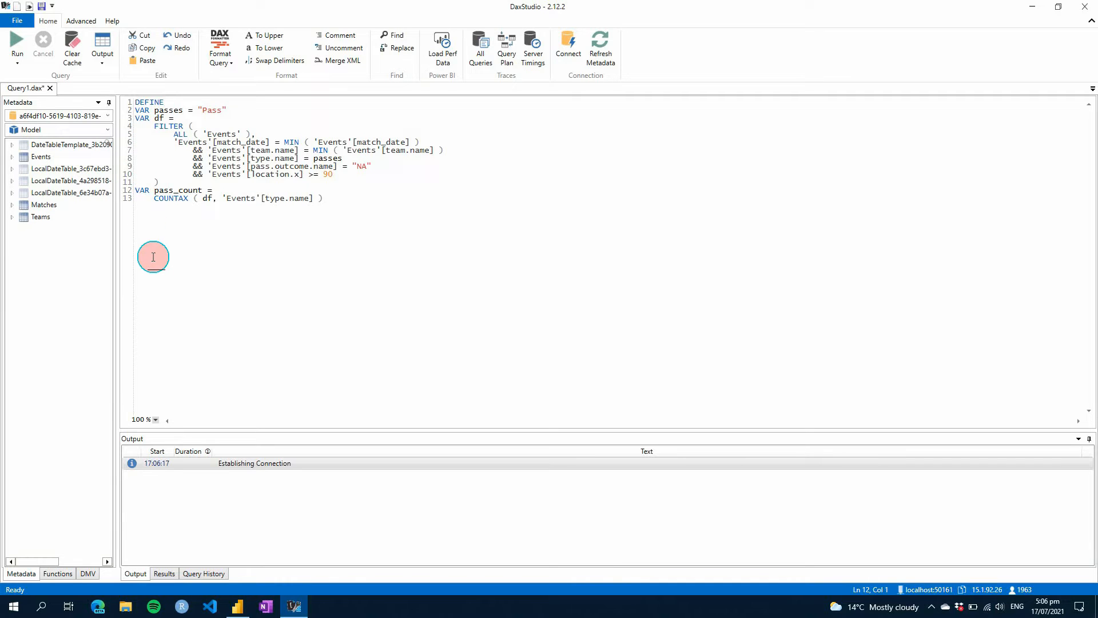
key("Return")
type("EVALUATE")
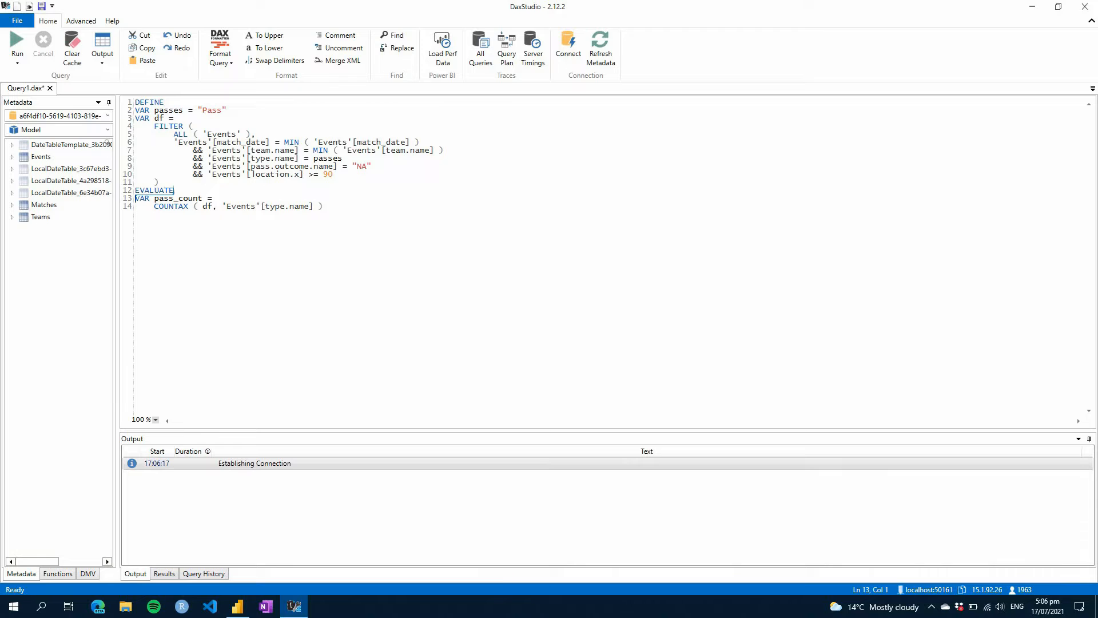
Replace the "VAR pass_count =" line with "SUMMARIZE(" and add its closing parenthesis below the COUNTAX expression
left_click(206, 191)
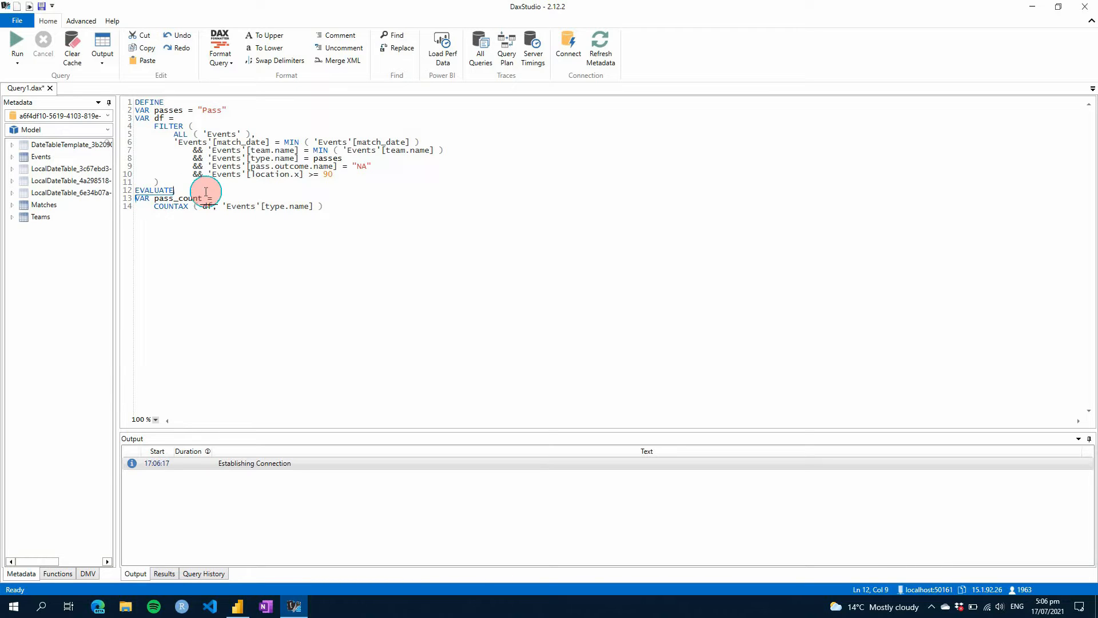
triple_click(215, 197)
key("BackSpace")
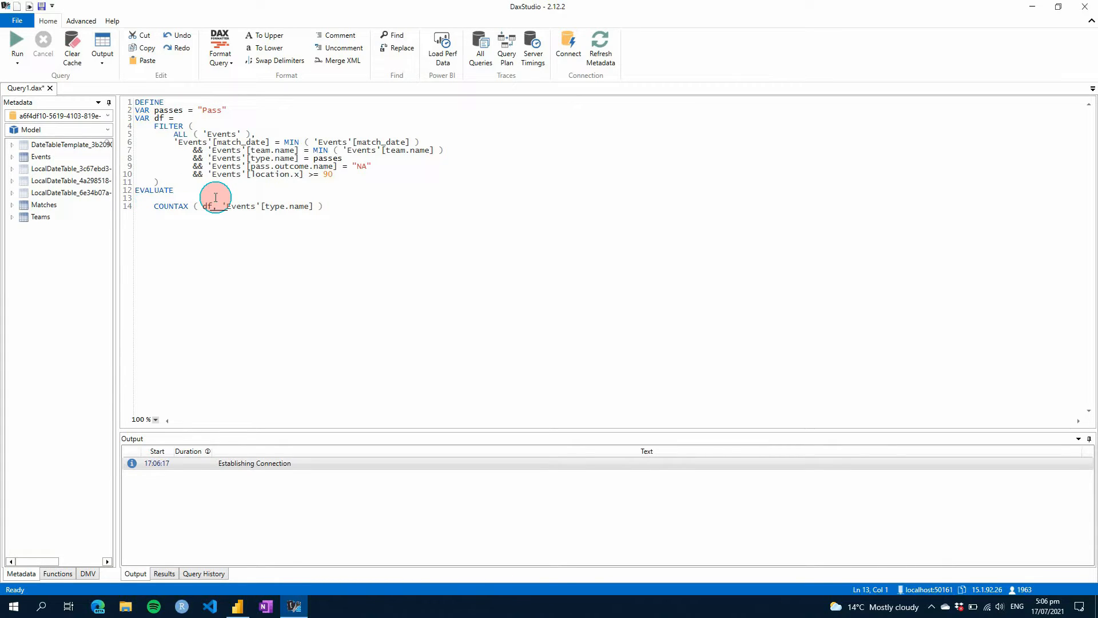
type("SUM")
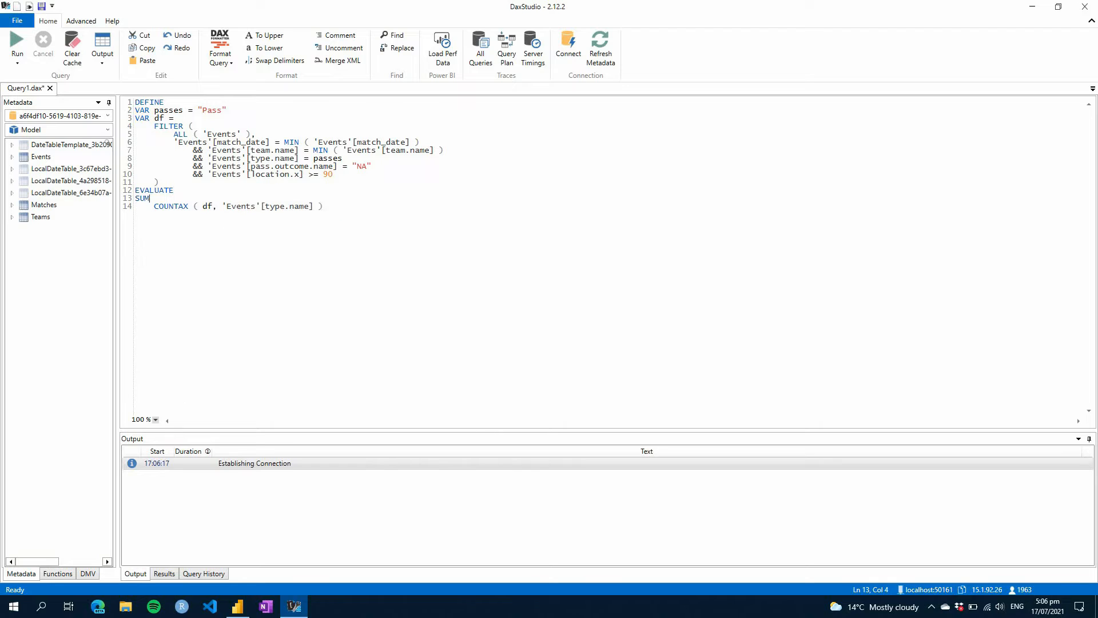
type("MARIZE(")
key("Right")
left_click(347, 206)
type("_")
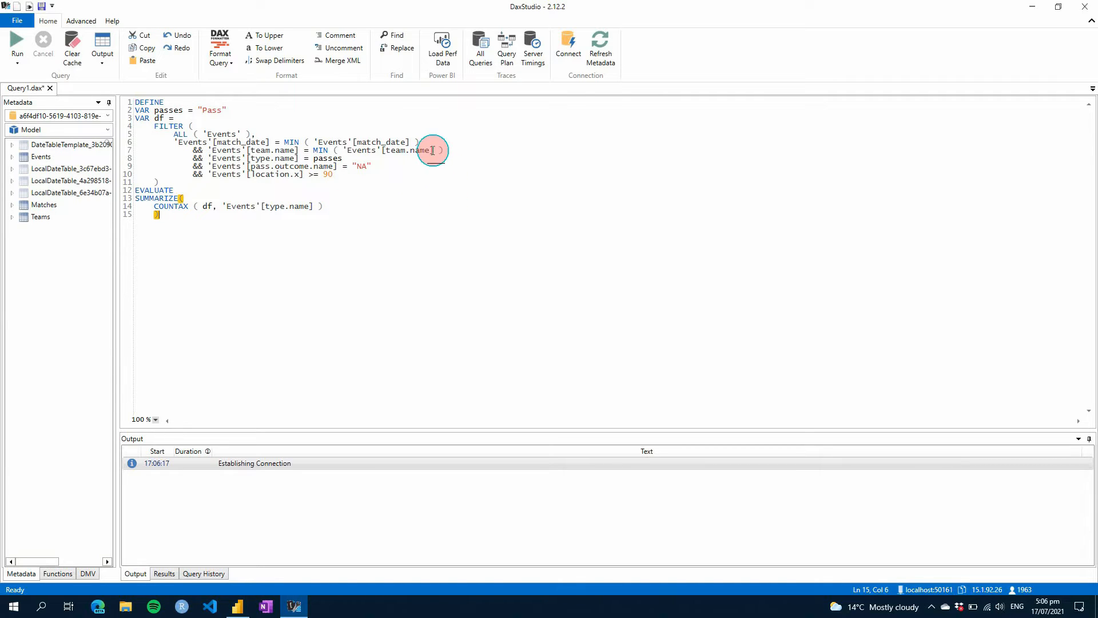
Set the df filter's team.name condition to "Arsenal" and delete its match_date condition
left_click_drag(446, 148, 314, 151)
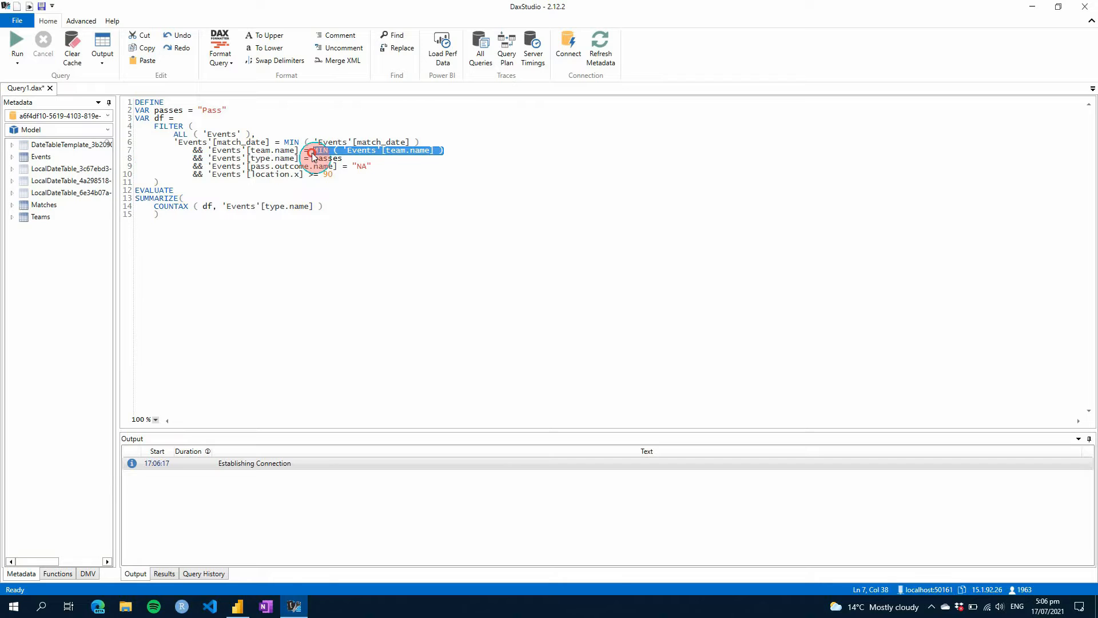
type("\"Ars")
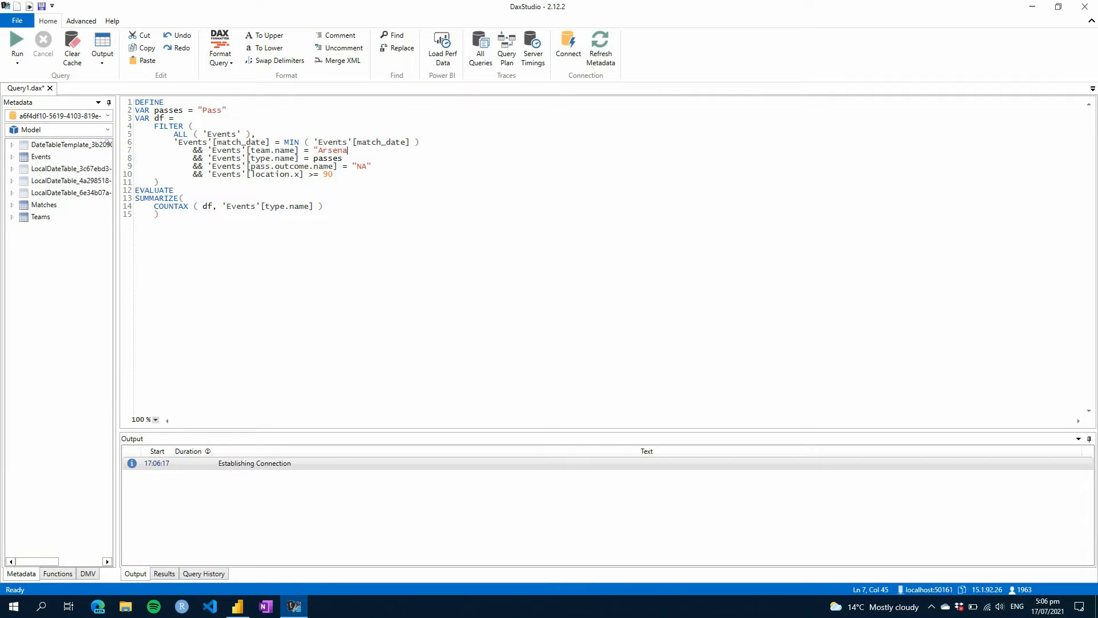
left_click(208, 150)
left_click_drag(208, 150, 180, 142)
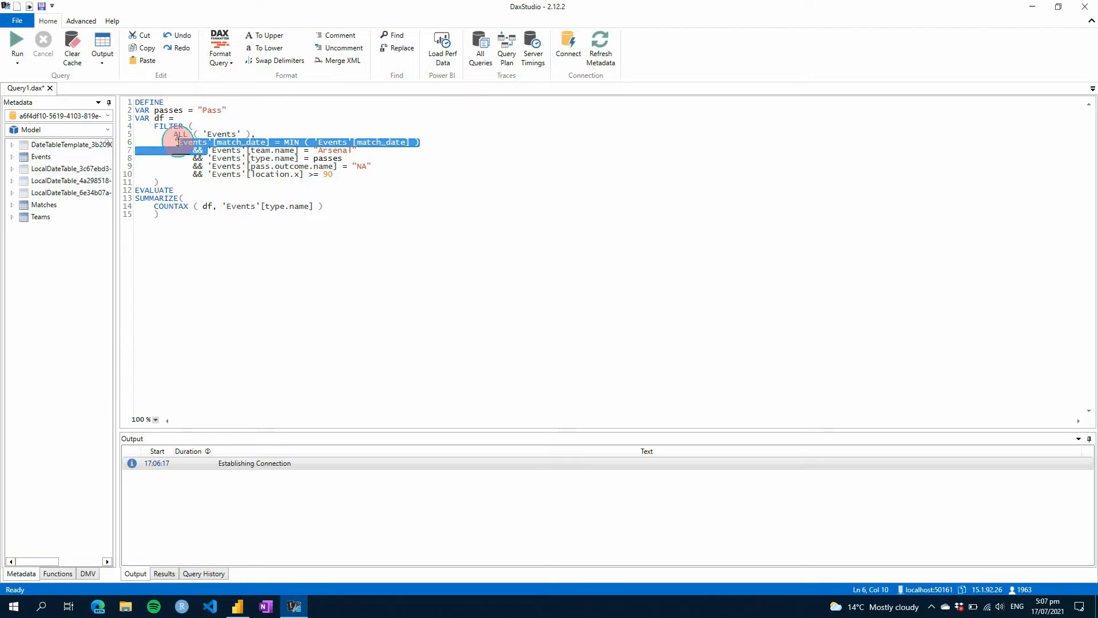
key("BackSpace")
key("BackSpace")
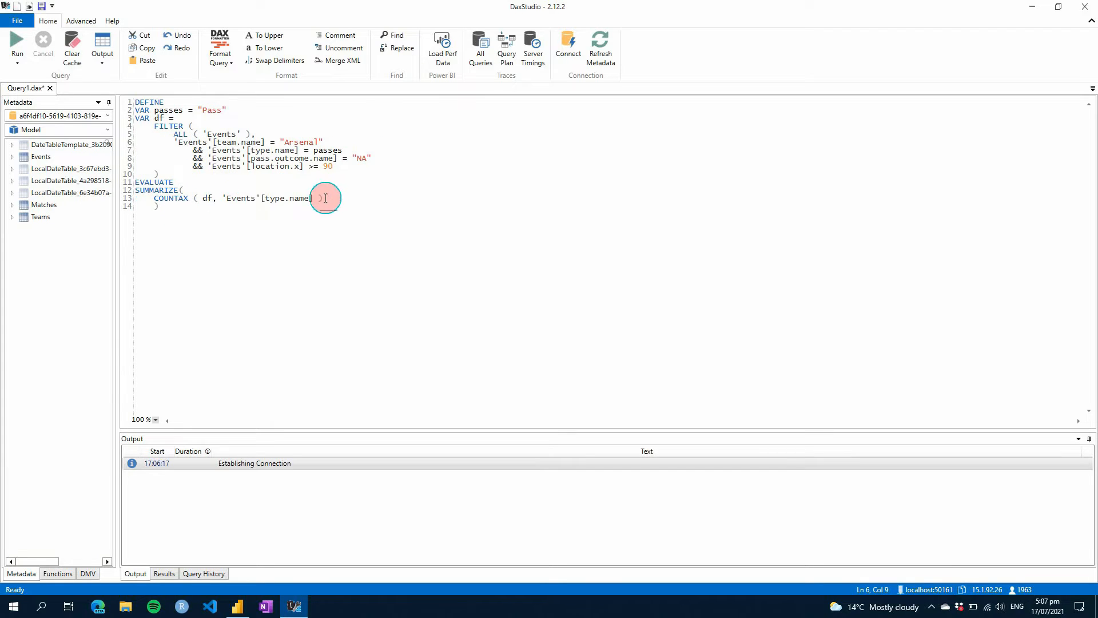
Add df as the SUMMARIZE table argument, followed by 'Events'[team.name] as a grouping column
left_click(199, 189)
key("Return")
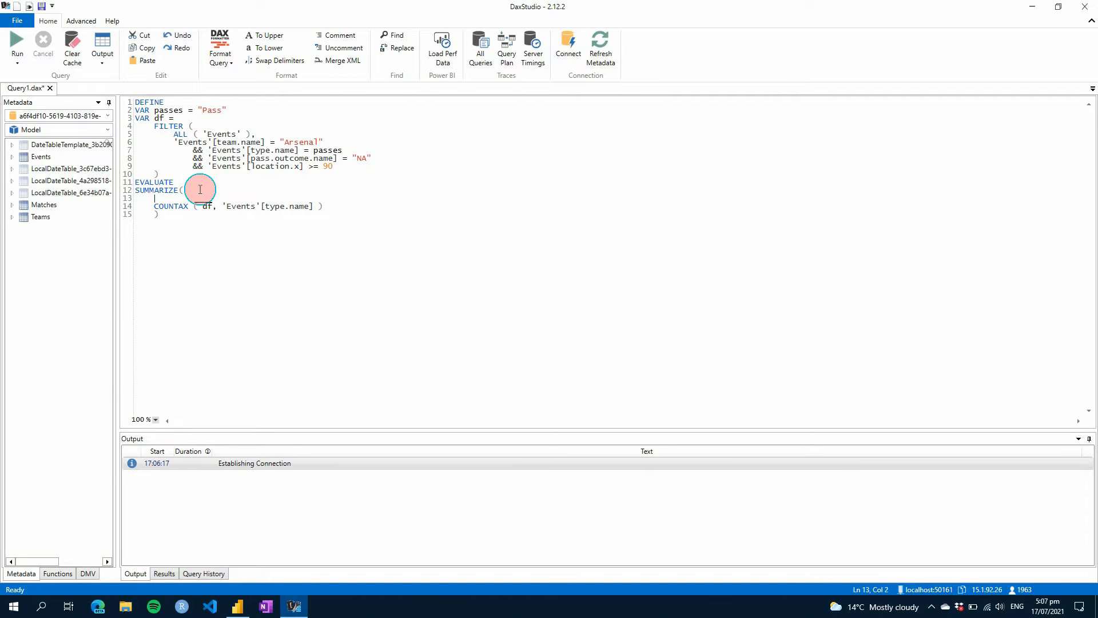
type("df")
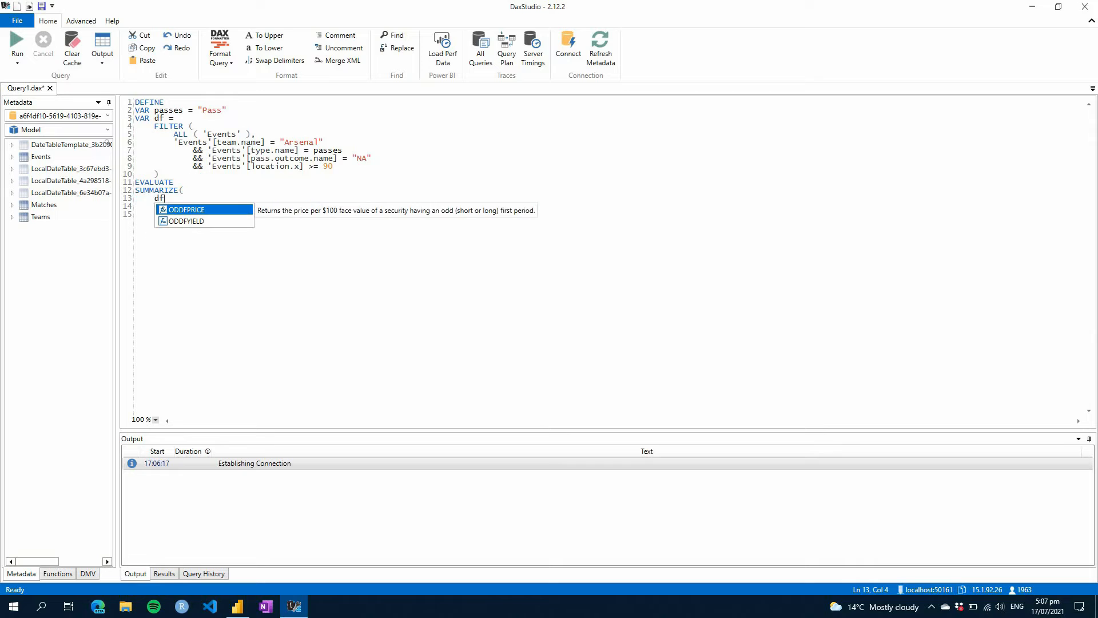
type(",")
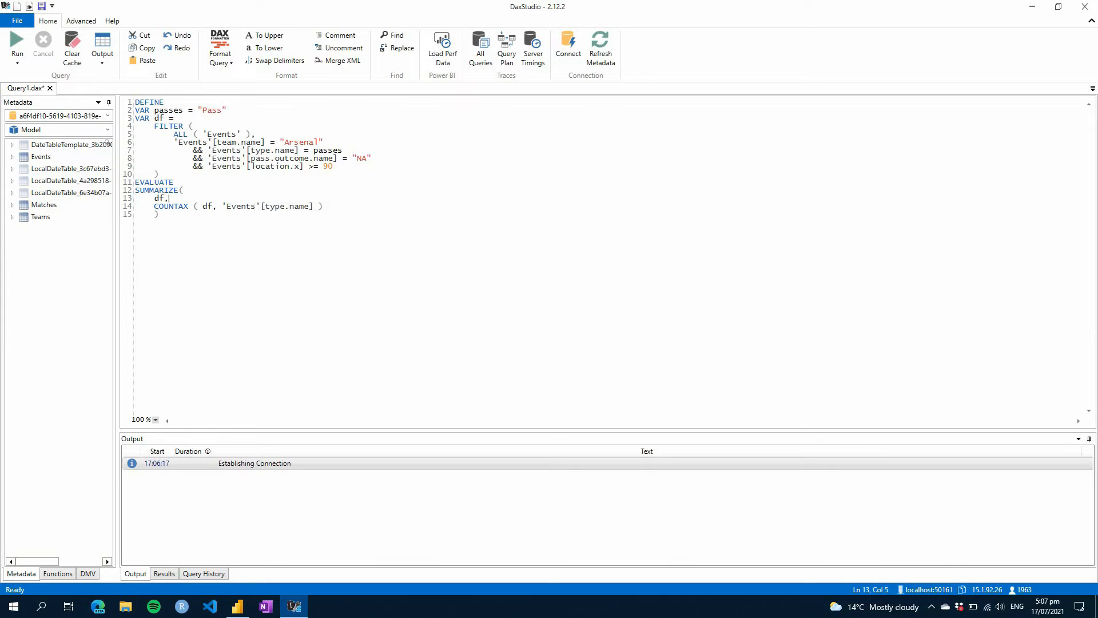
key("Return")
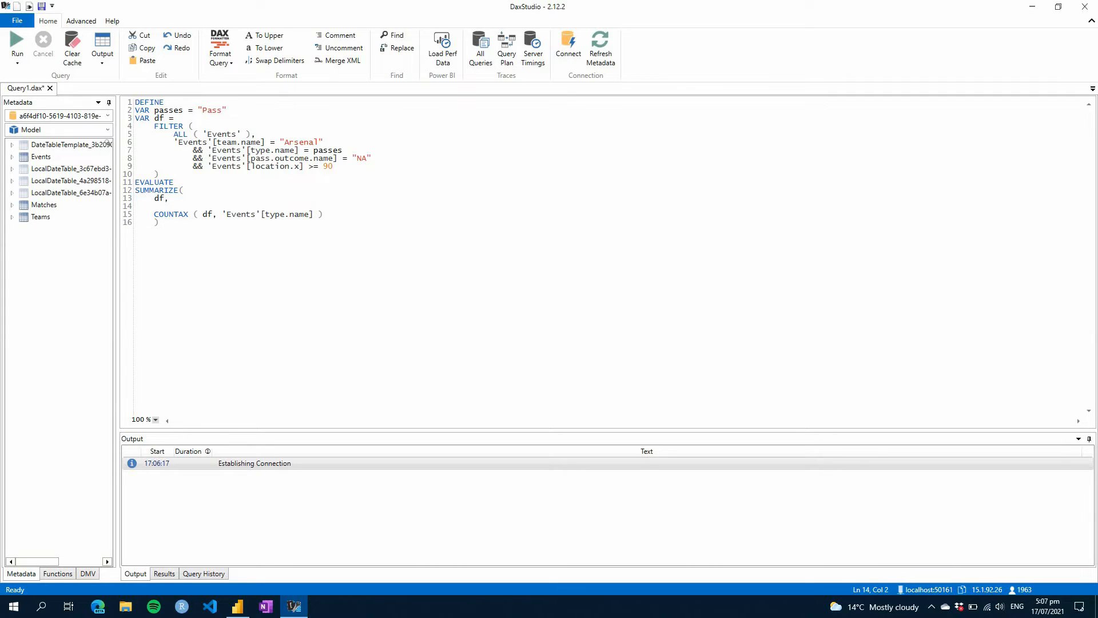
type("'Events'[team")
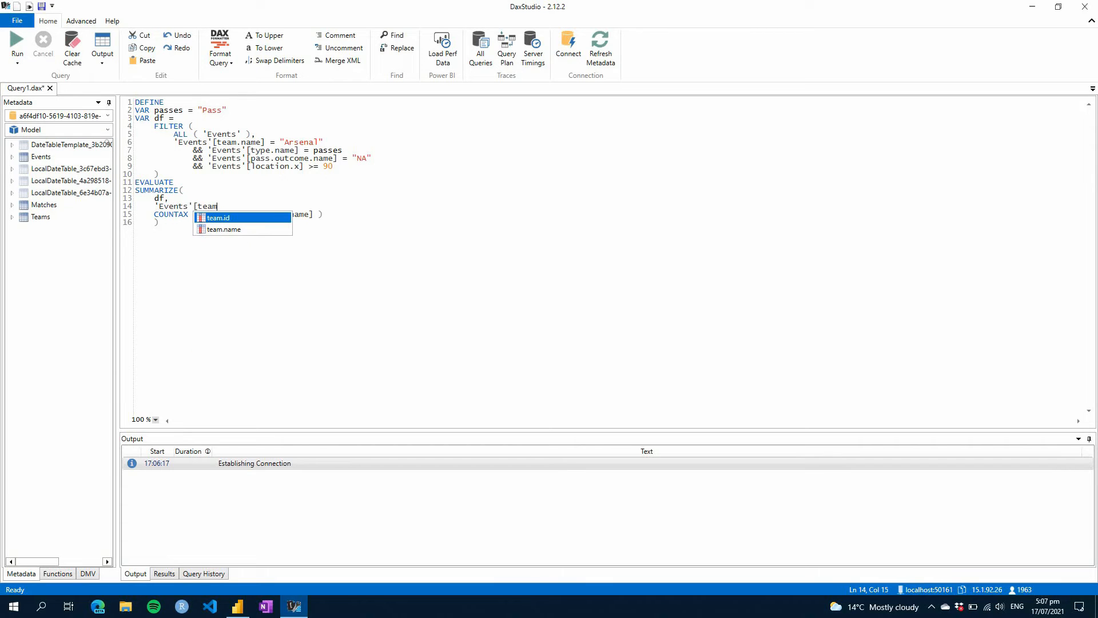
key("Down")
key("Tab")
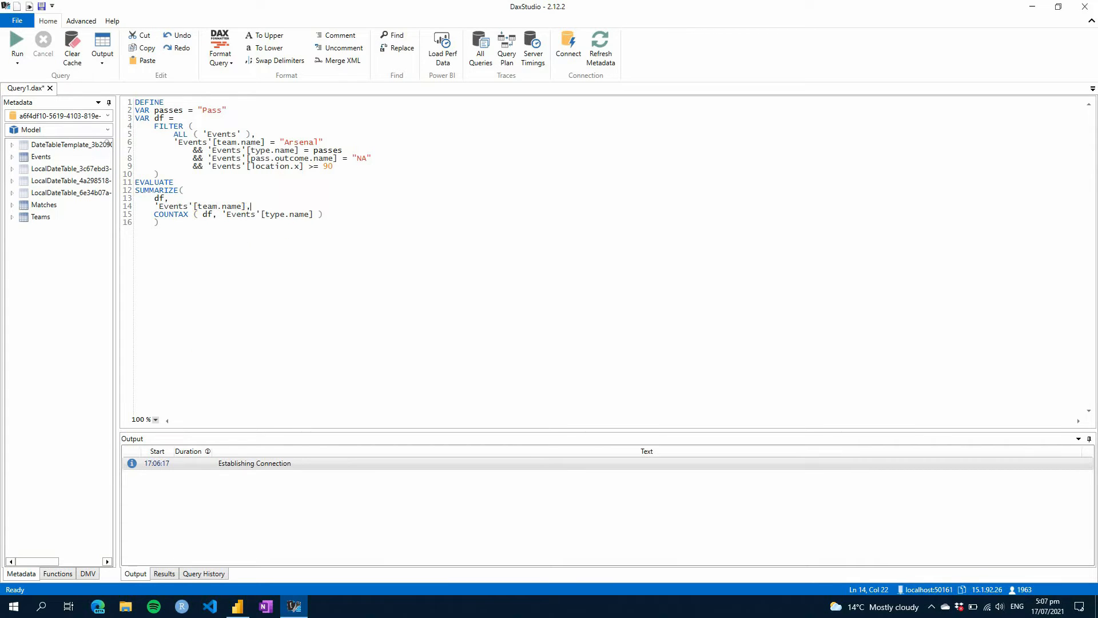
type(",")
Add 'Events'[match_id] as the second grouping column of SUMMARIZE, above the COUNTAX expression
key("Return")
type("Events")
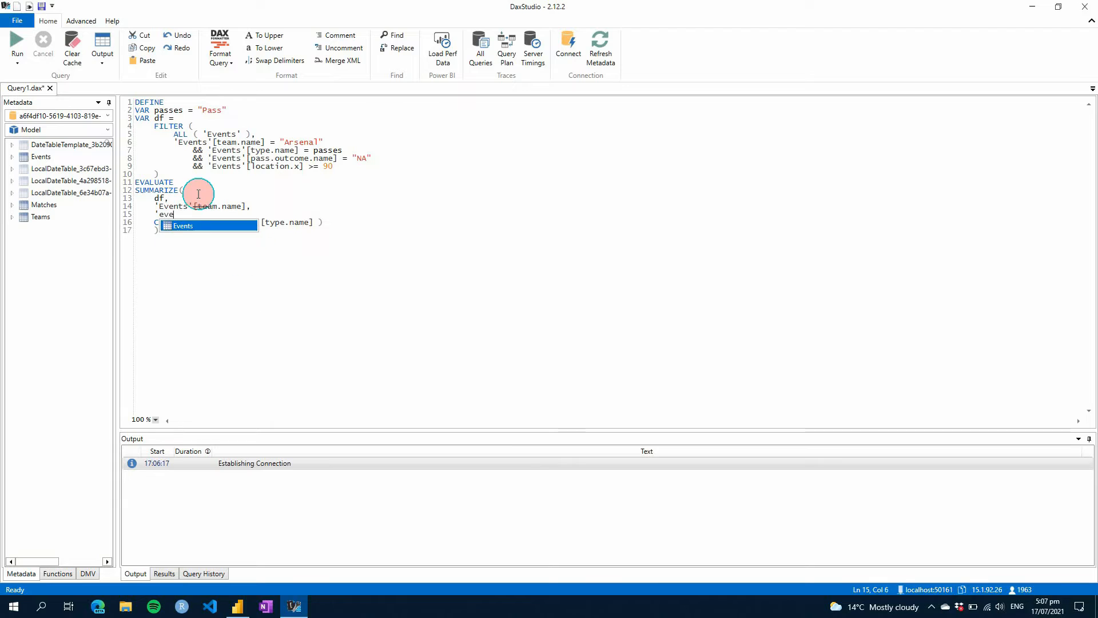
key("BackSpace")
key("BackSpace")
key("BackSpace")
key("BackSpace")
key("BackSpace")
key("BackSpace")
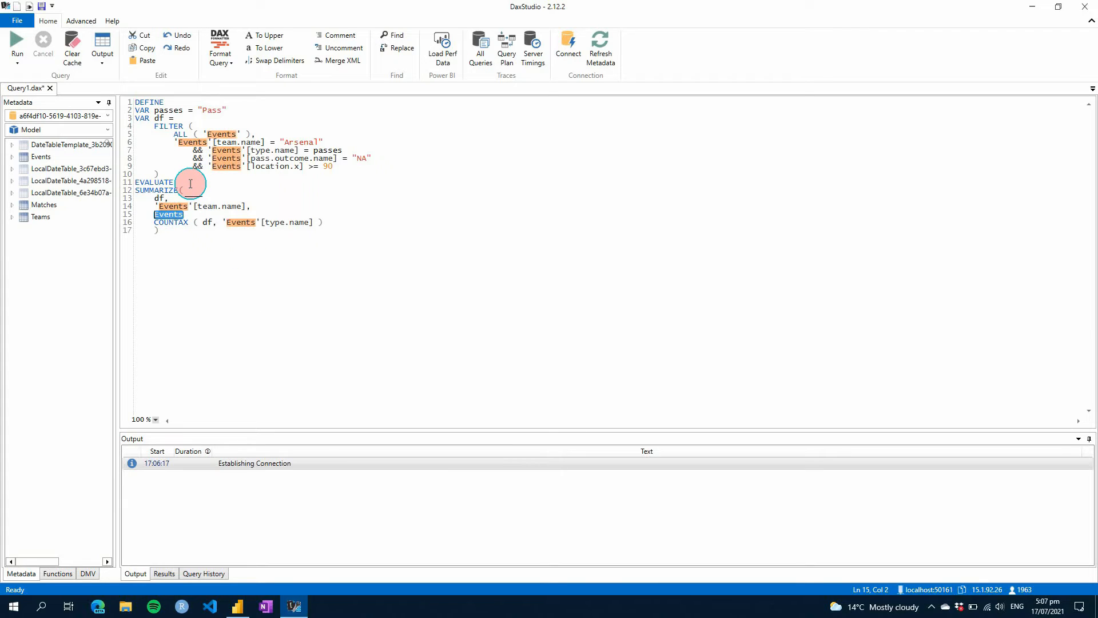
type("'Events")
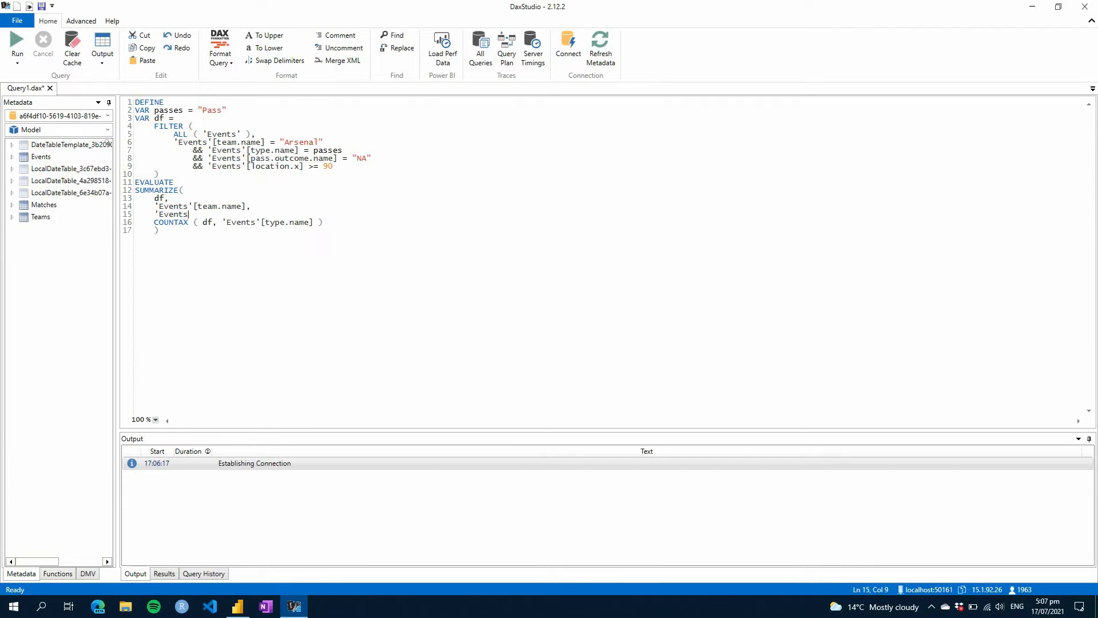
type("'[match")
key("Down")
key("Tab")
left_click(154, 222)
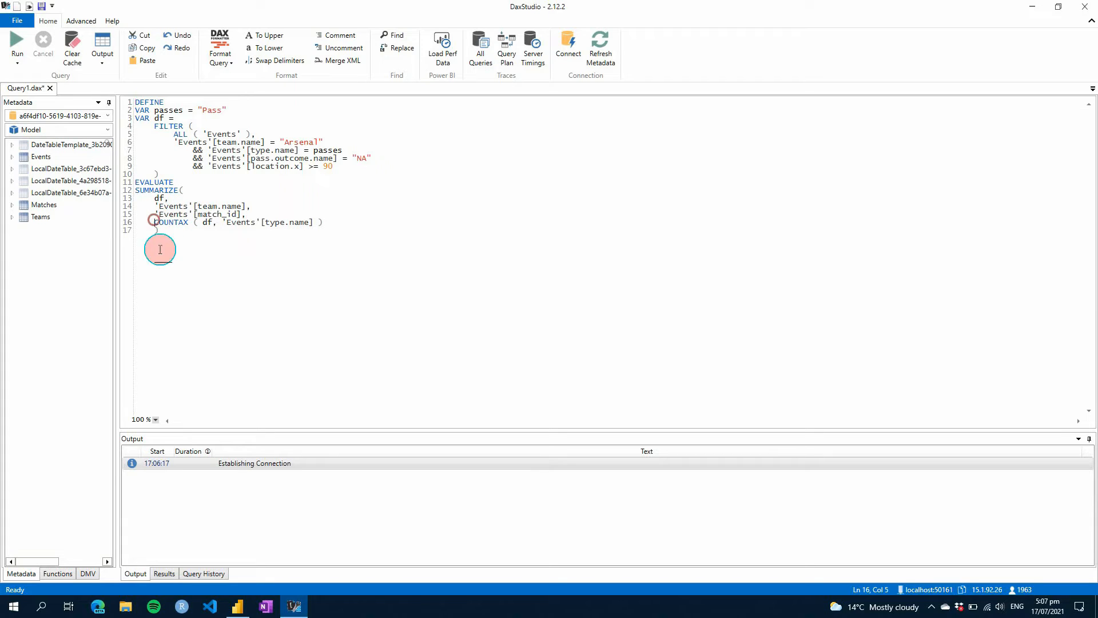
Name the SUMMARIZE count column "PASSES" and set the COUNTAX table argument to 'Events'
type("\"PASSES\"")
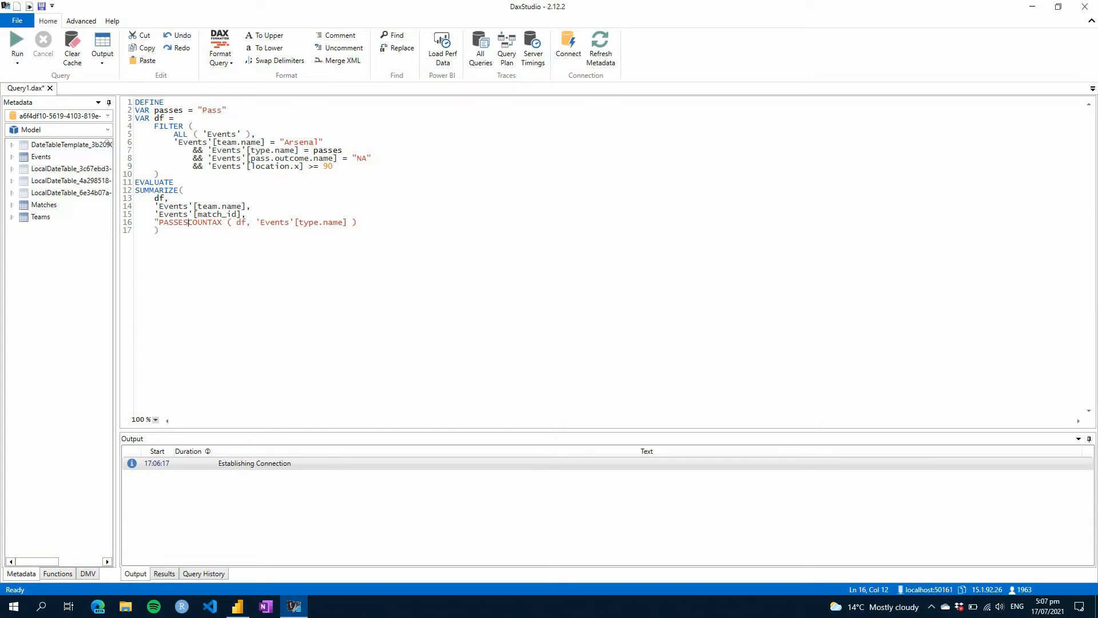
type(",")
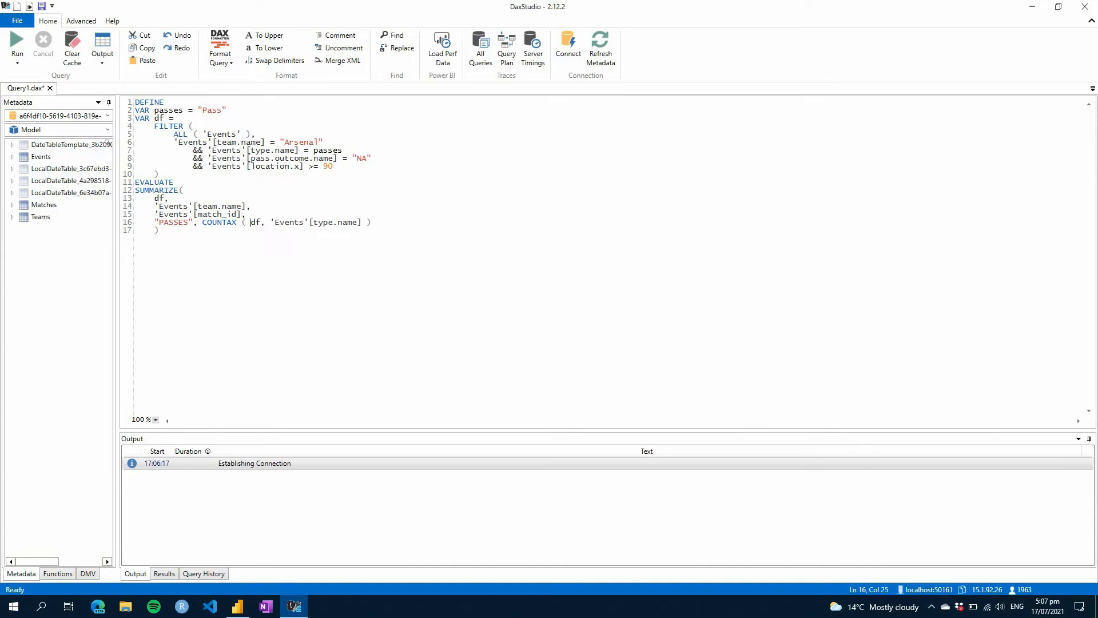
double_click(255, 222)
type("'Events")
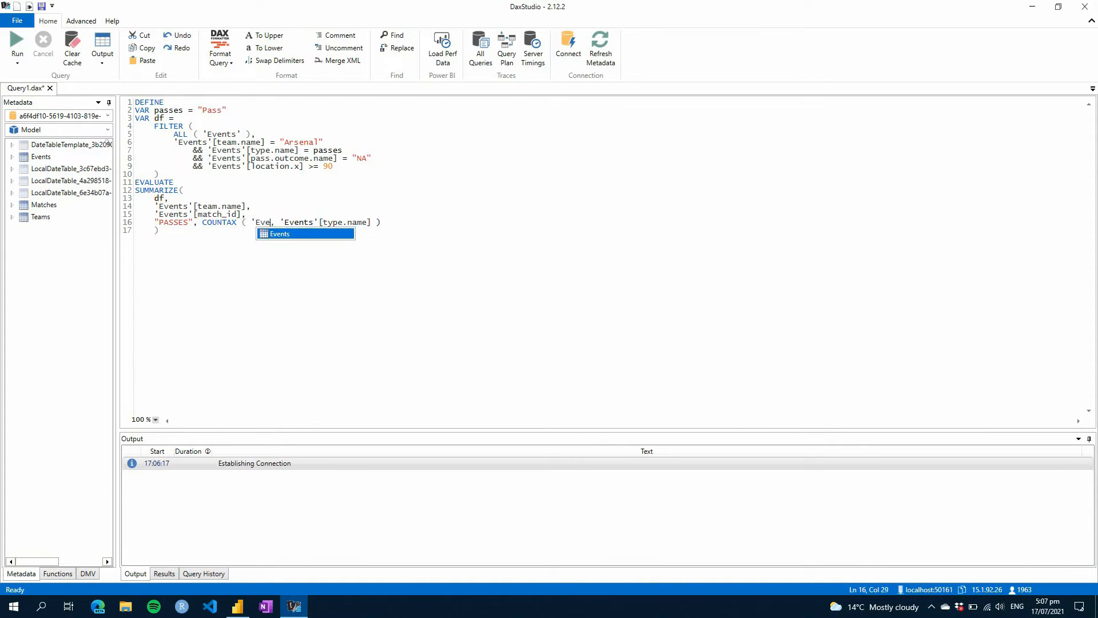
type("'")
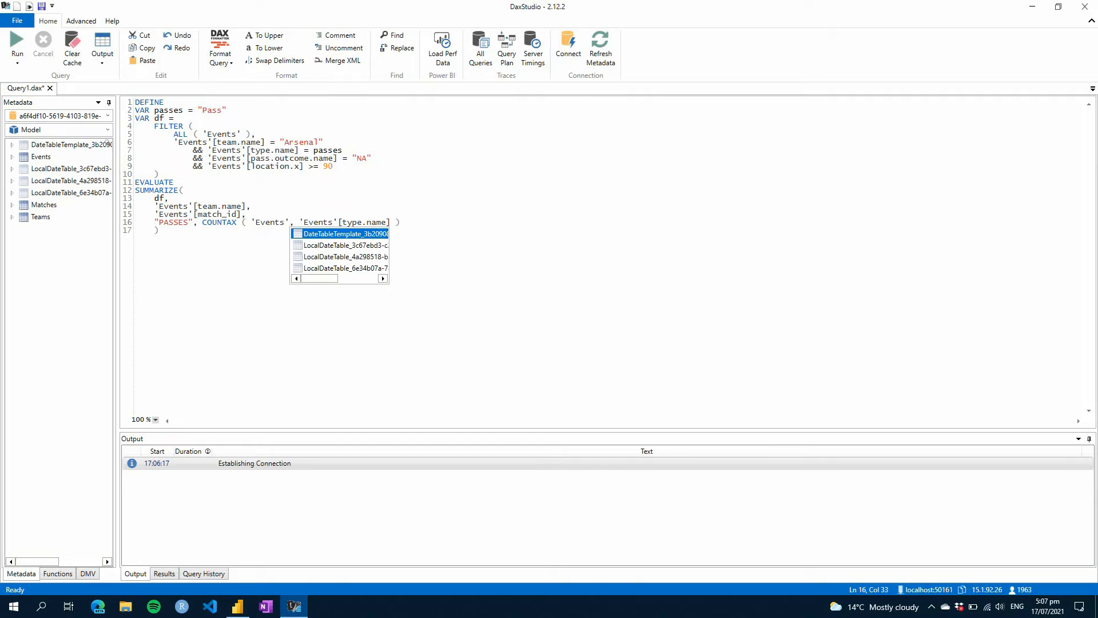
Format and run the query, and review the PASSES values per match against the df filter conditions
left_click(218, 36)
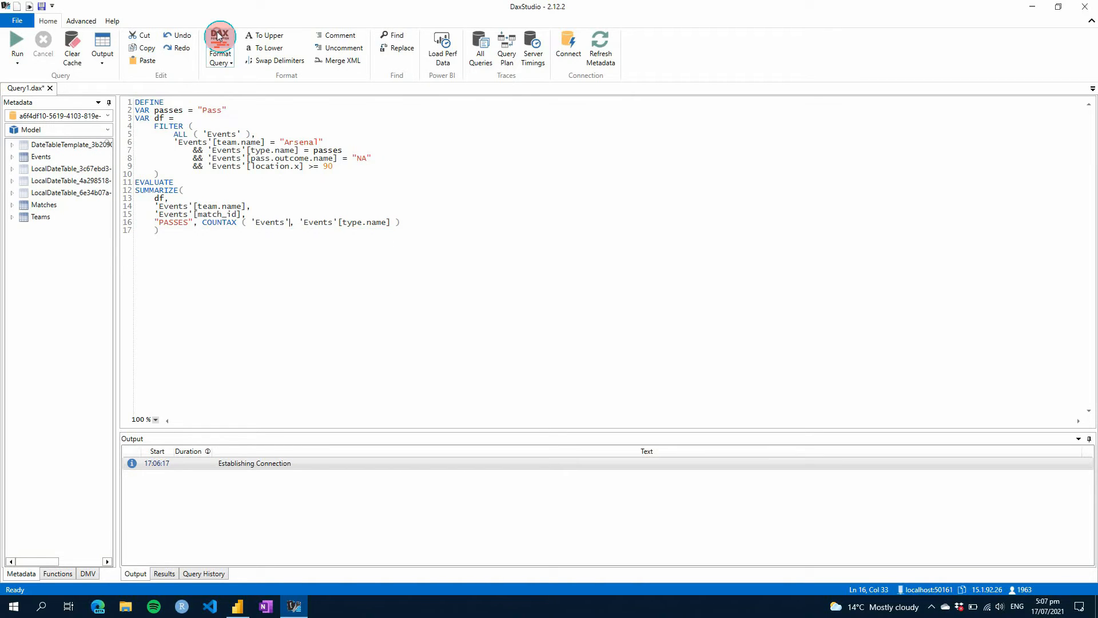
left_click(17, 40)
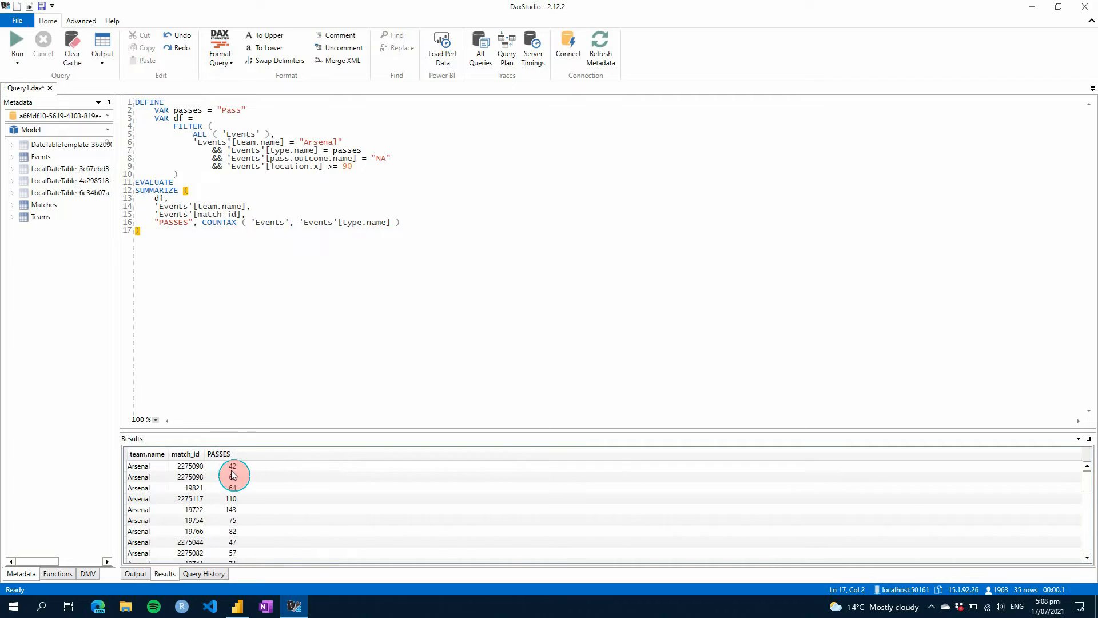
scroll(232, 511, "down", 4)
scroll(232, 511, "down", 3)
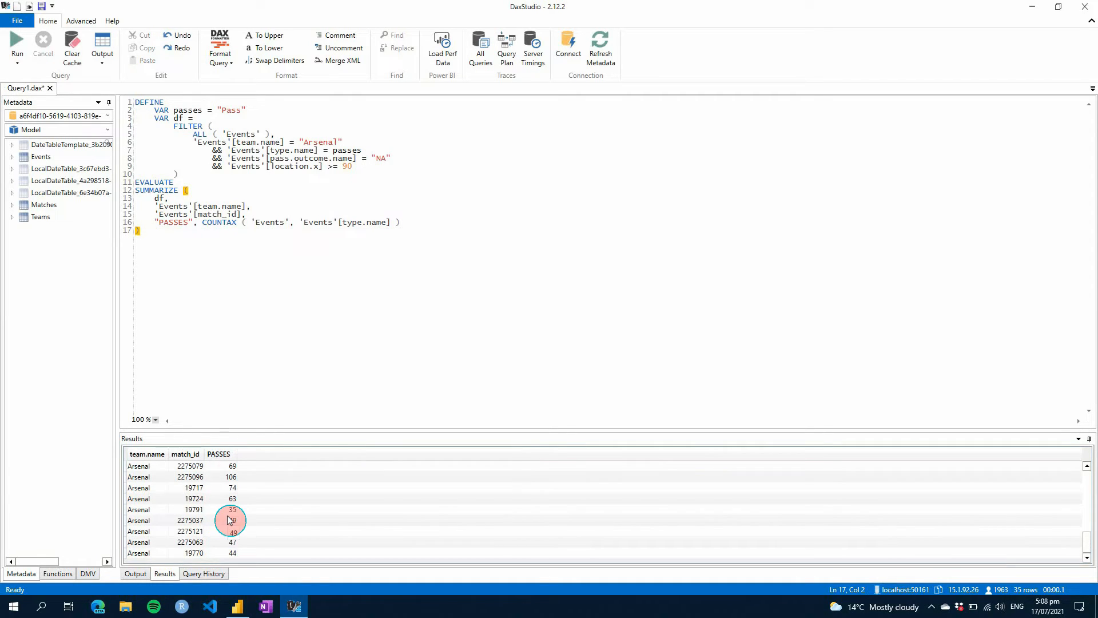
scroll(229, 521, "up", 4)
scroll(229, 521, "down", 4)
scroll(229, 520, "up", 8)
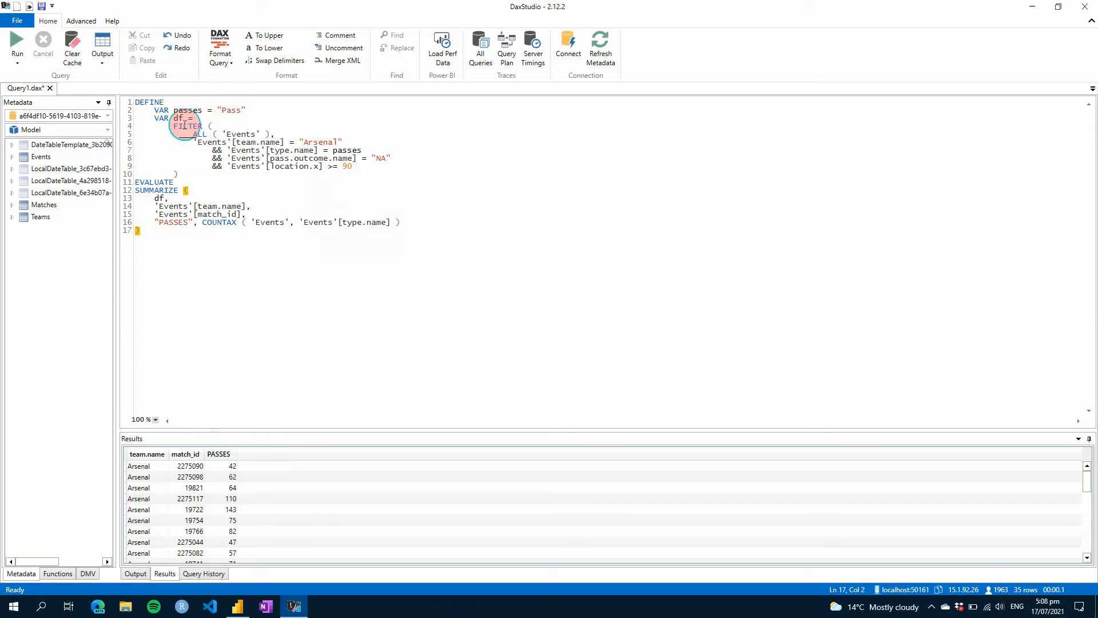
left_click_drag(174, 126, 368, 166)
left_click(321, 304)
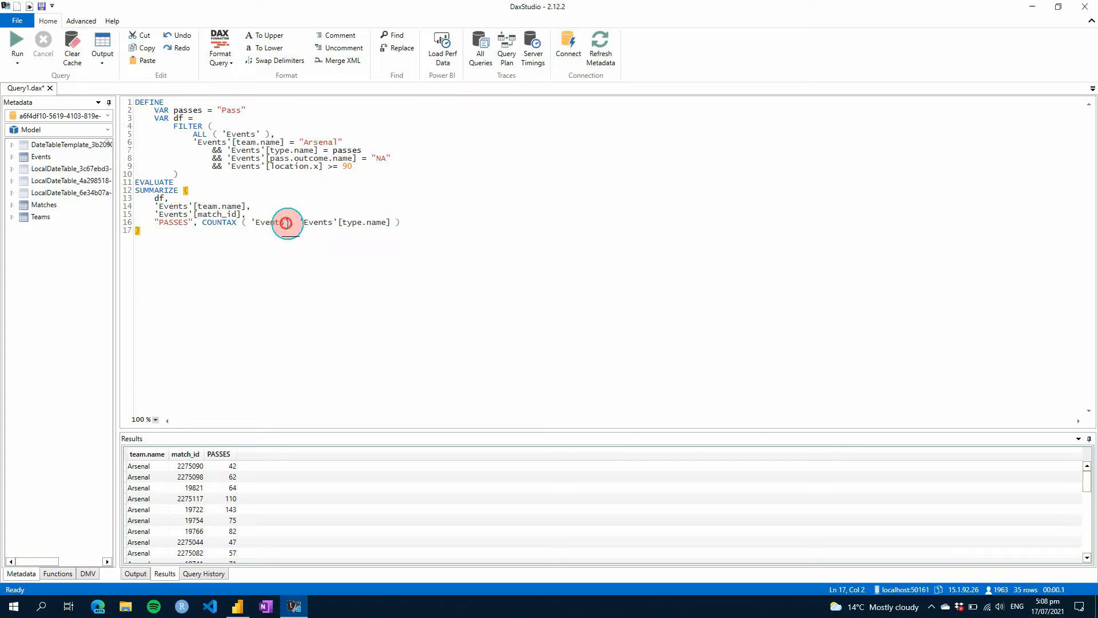
Try df as the COUNTAX table argument, rerun the query and examine the PASSES column
left_click(286, 222)
key("ctrl+shift+Left")
key("ctrl+shift+Left")
key("ctrl+shift+Left")
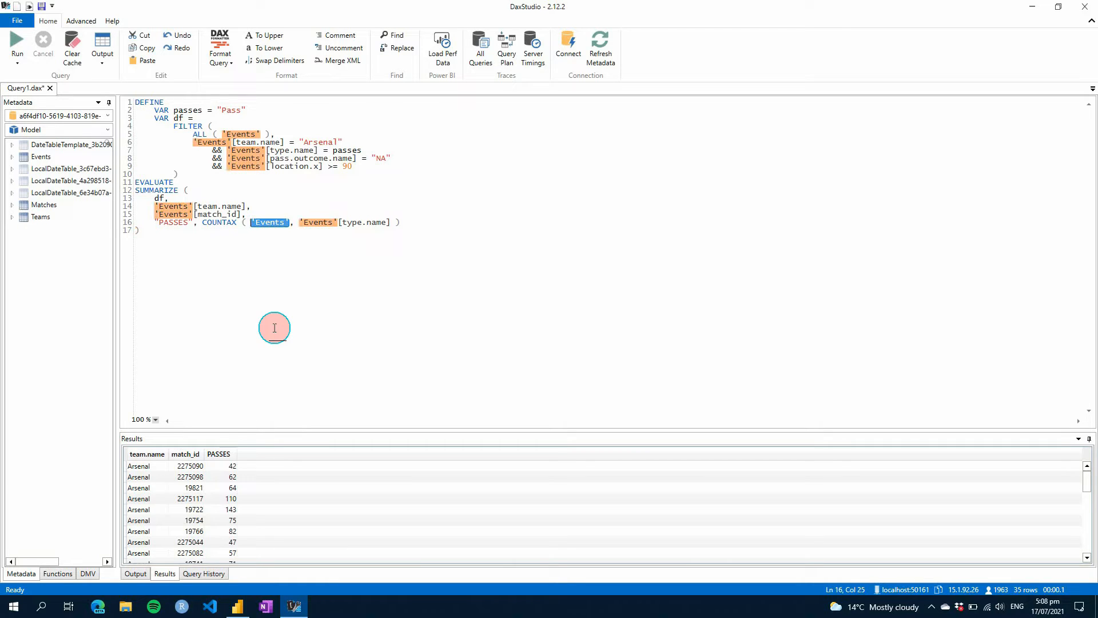
type("df")
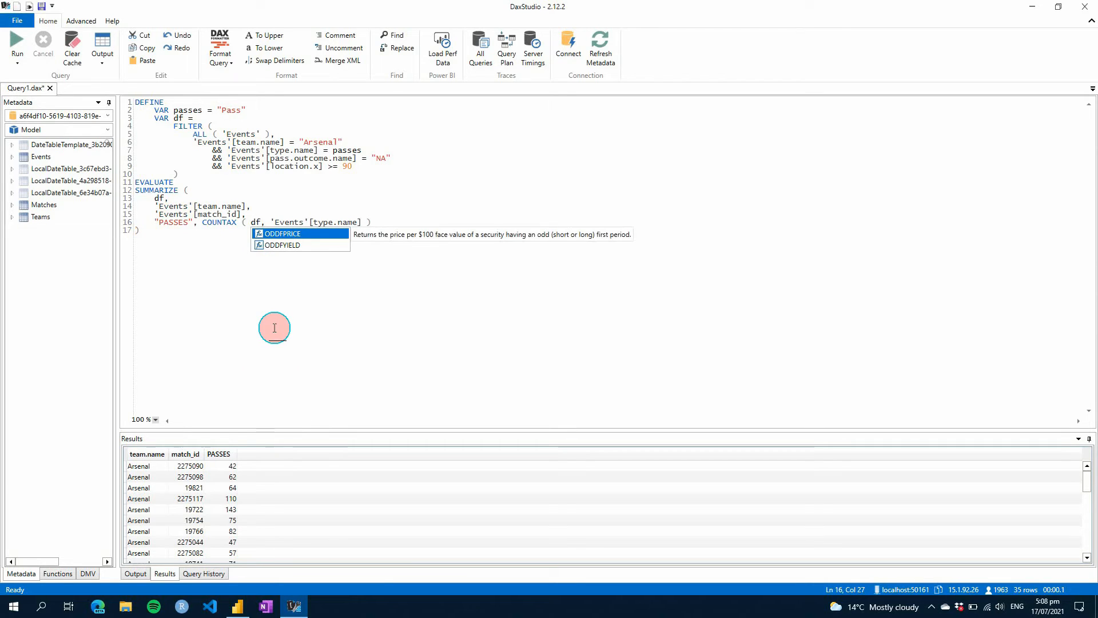
left_click(16, 45)
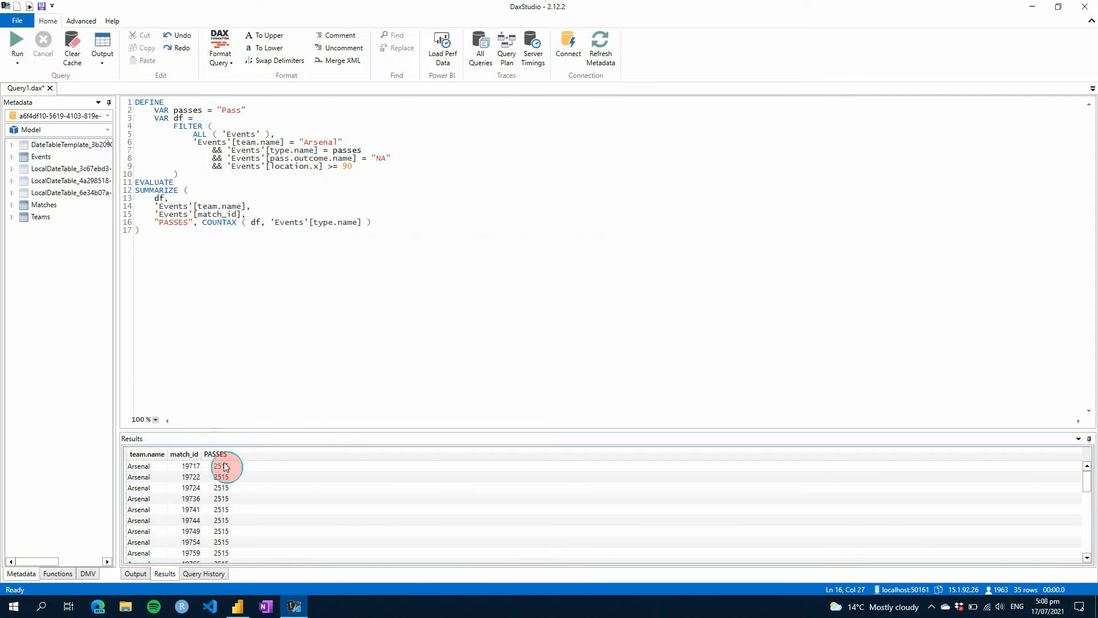
scroll(220, 520, "down", 9)
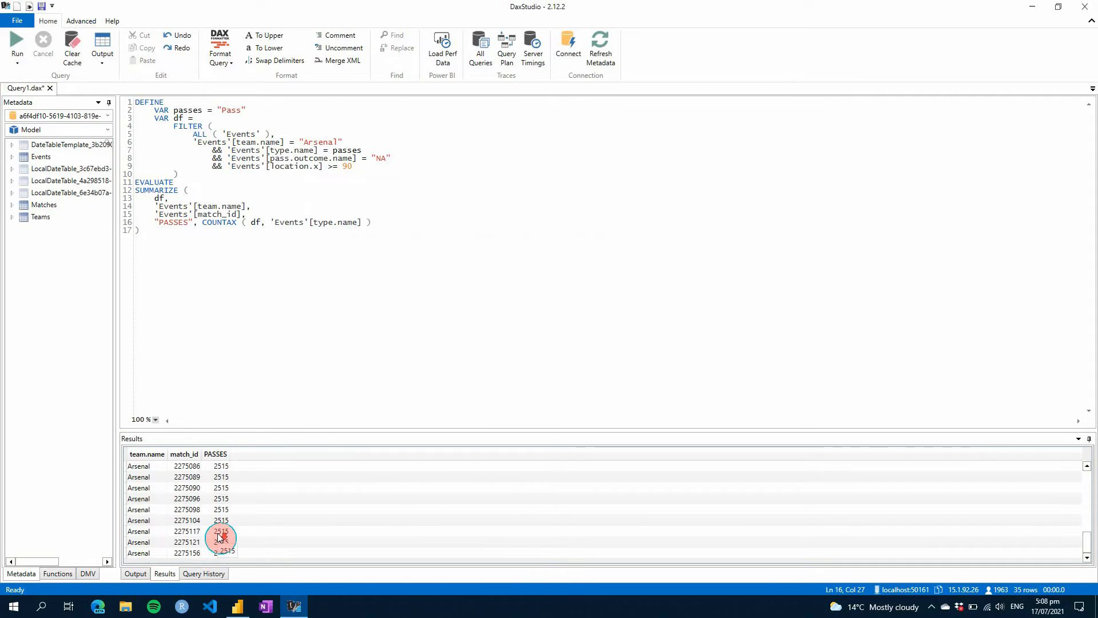
scroll(219, 534, "up", 9)
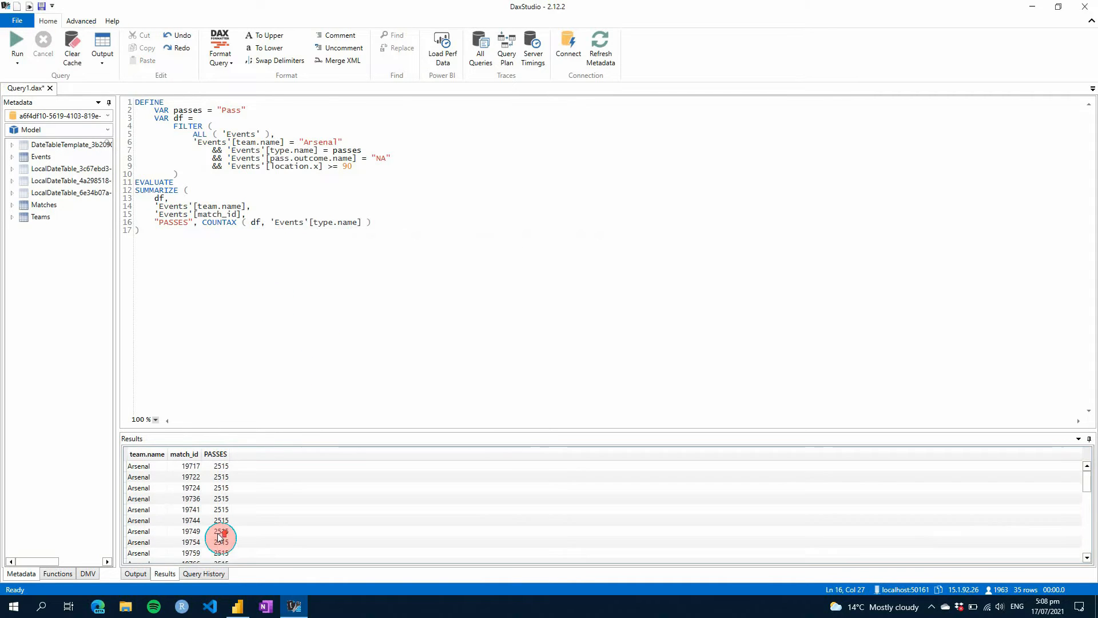
Restore 'Events' as the COUNTAX table argument
left_click(260, 216)
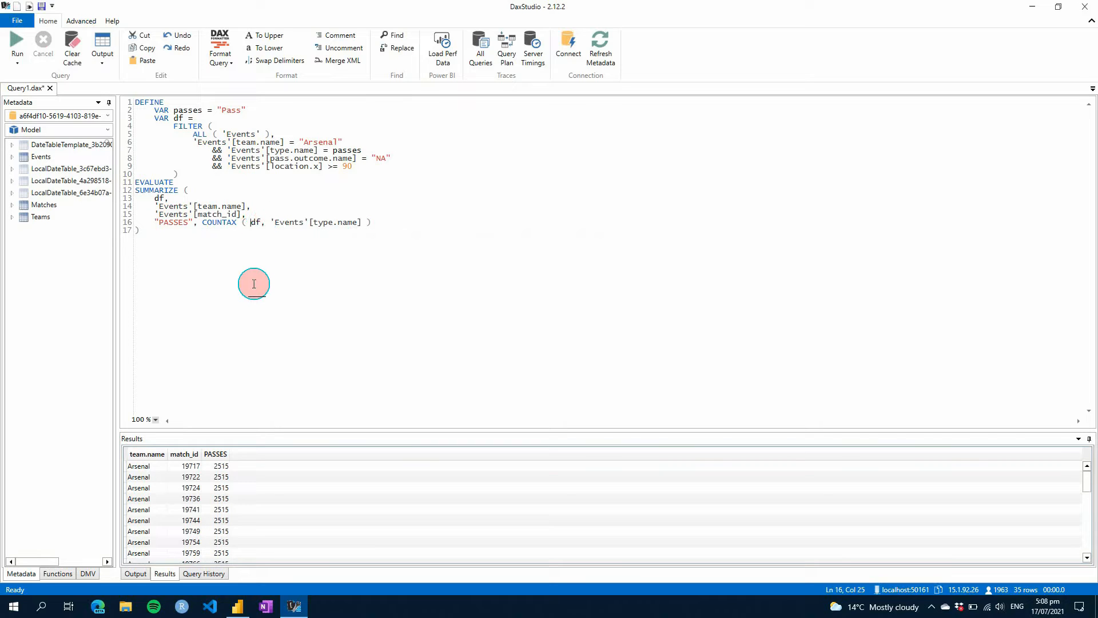
key("ctrl+shift+Right")
type("'Eve")
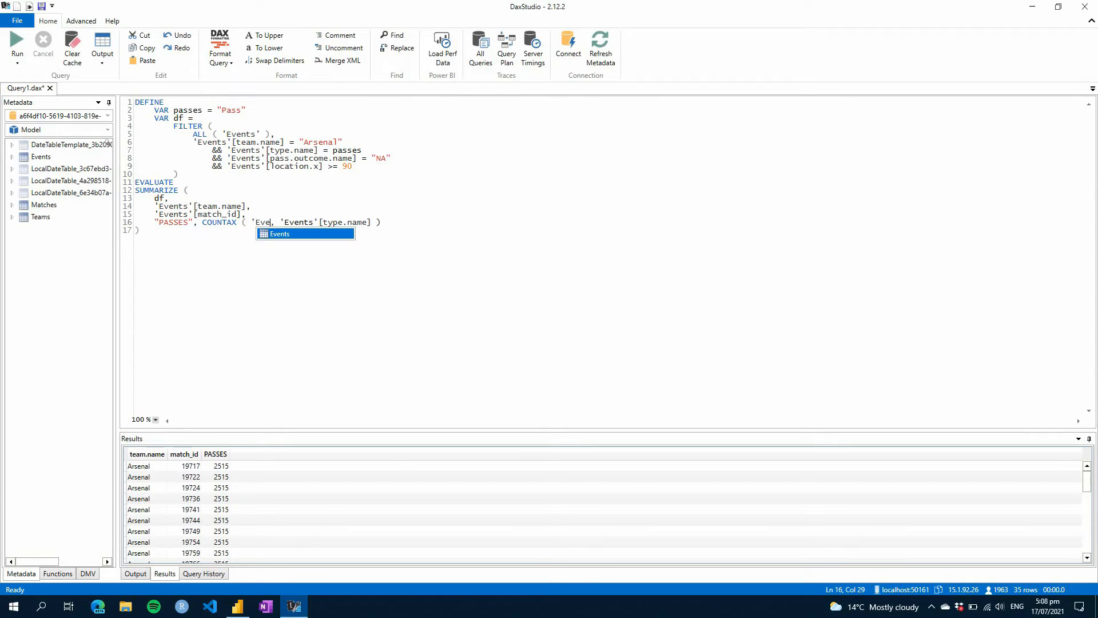
key("Tab")
left_click(255, 312)
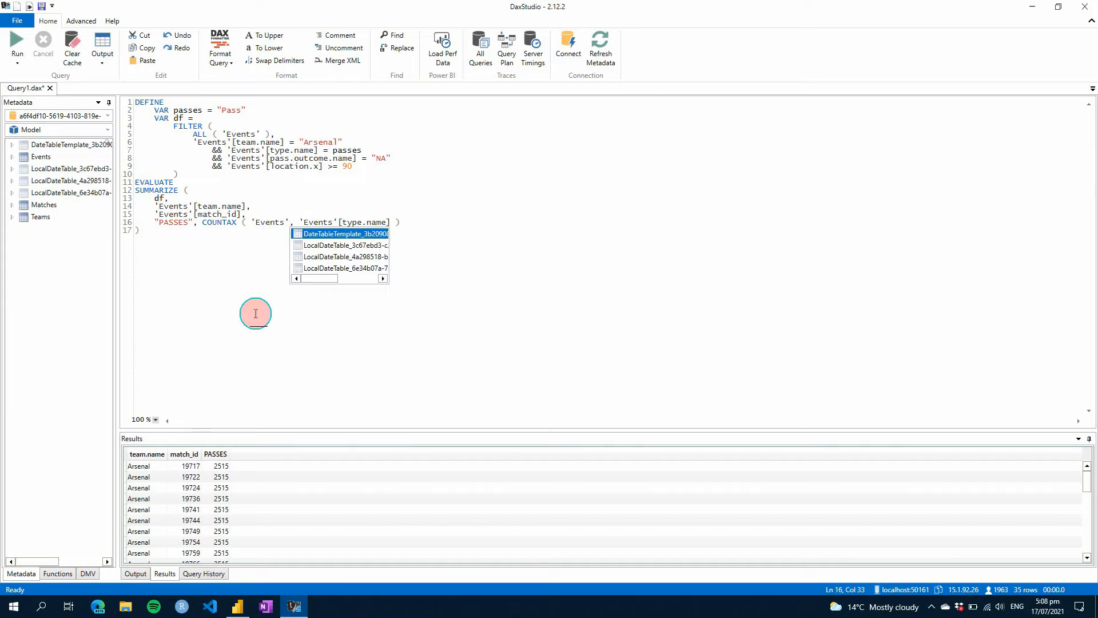
Copy the whole SUMMARIZE expression, switch to Power BI Desktop and paste it over the COUNTAX expression in the Passes_Total measure's pass_count variable
left_click(190, 201)
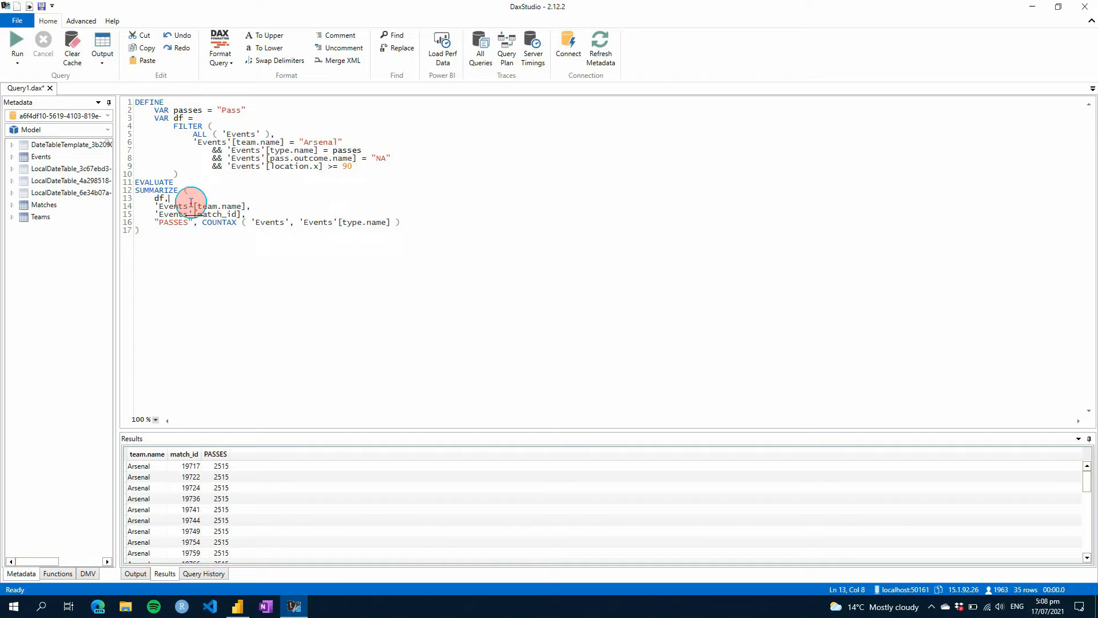
left_click_drag(139, 231, 127, 198)
key("ctrl+c")
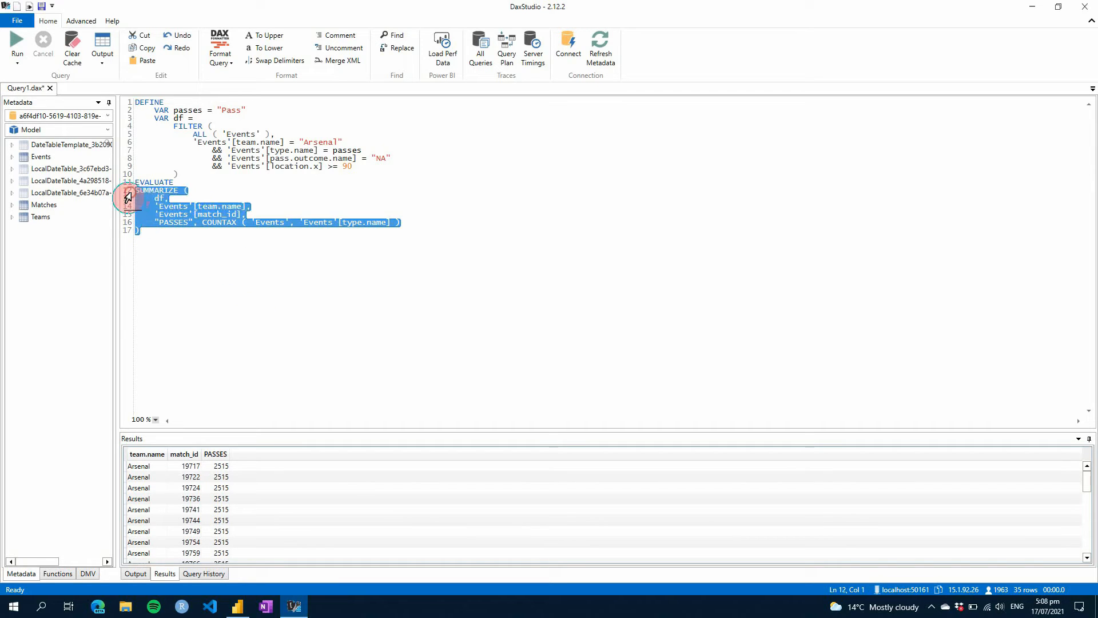
key("alt+Tab")
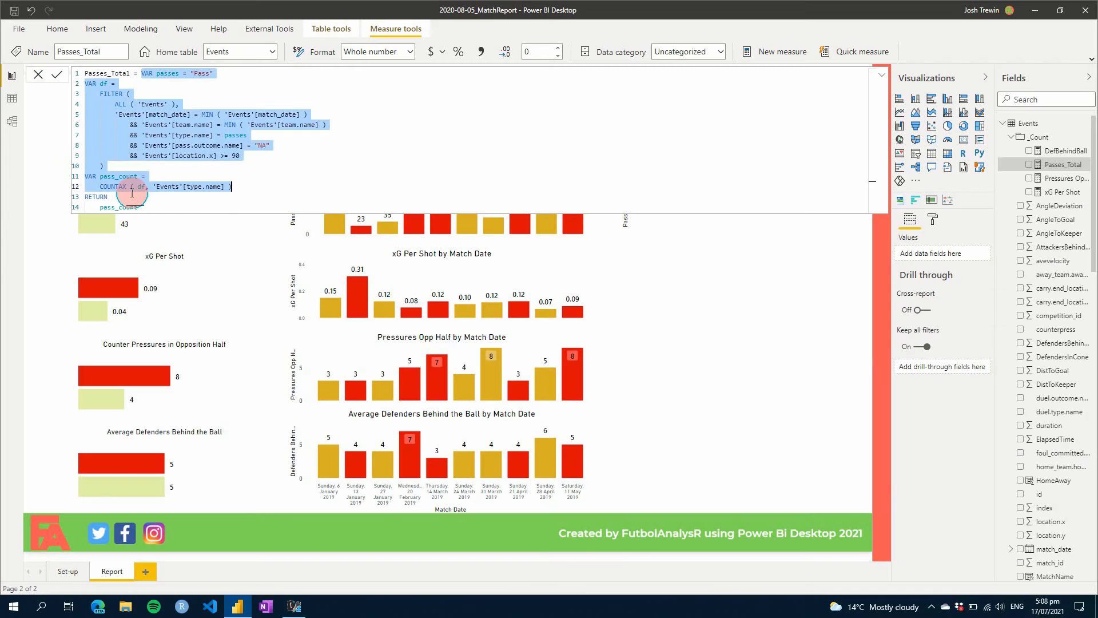
left_click(300, 193)
left_click_drag(231, 188, 101, 188)
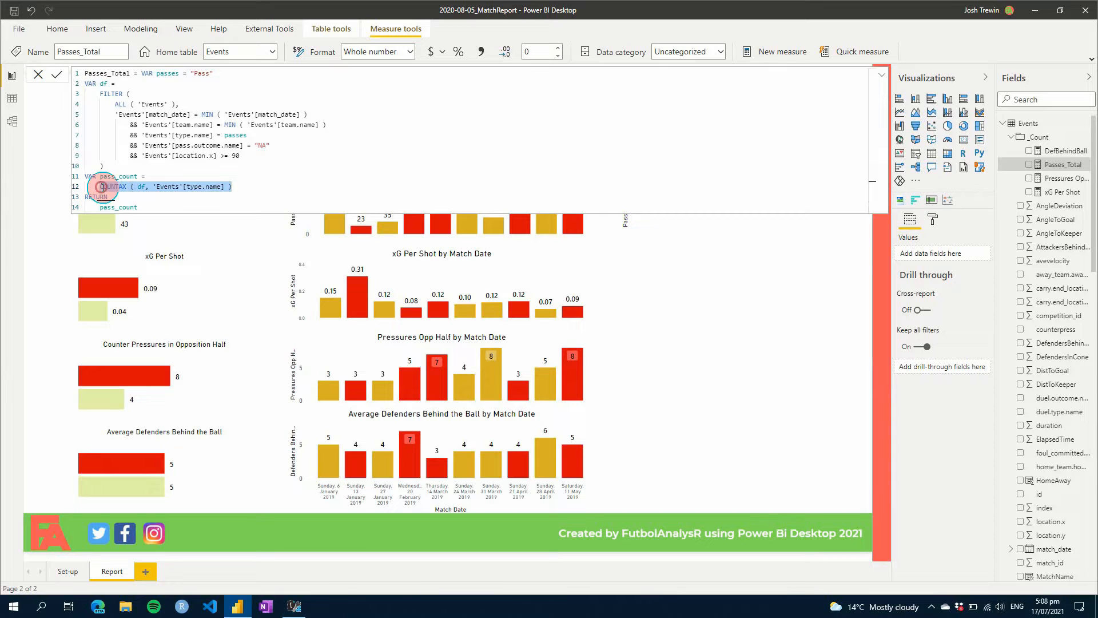
key("ctrl+v")
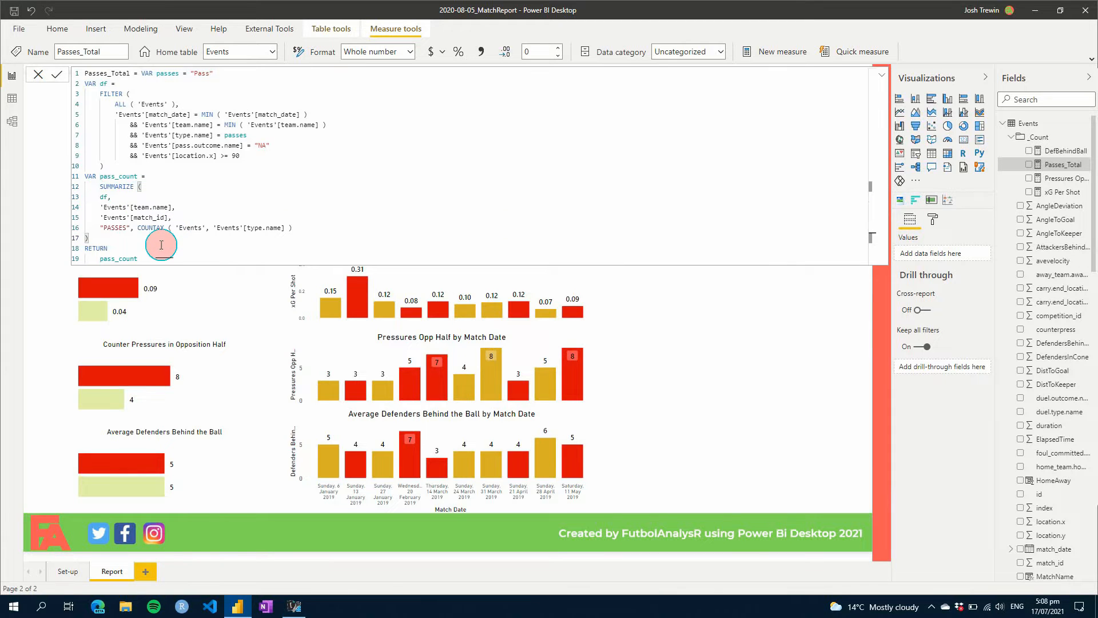
Insert "AVERAGEX (" before SUMMARIZE in pass_count and place SUMMARIZE on its own line
left_click(97, 186)
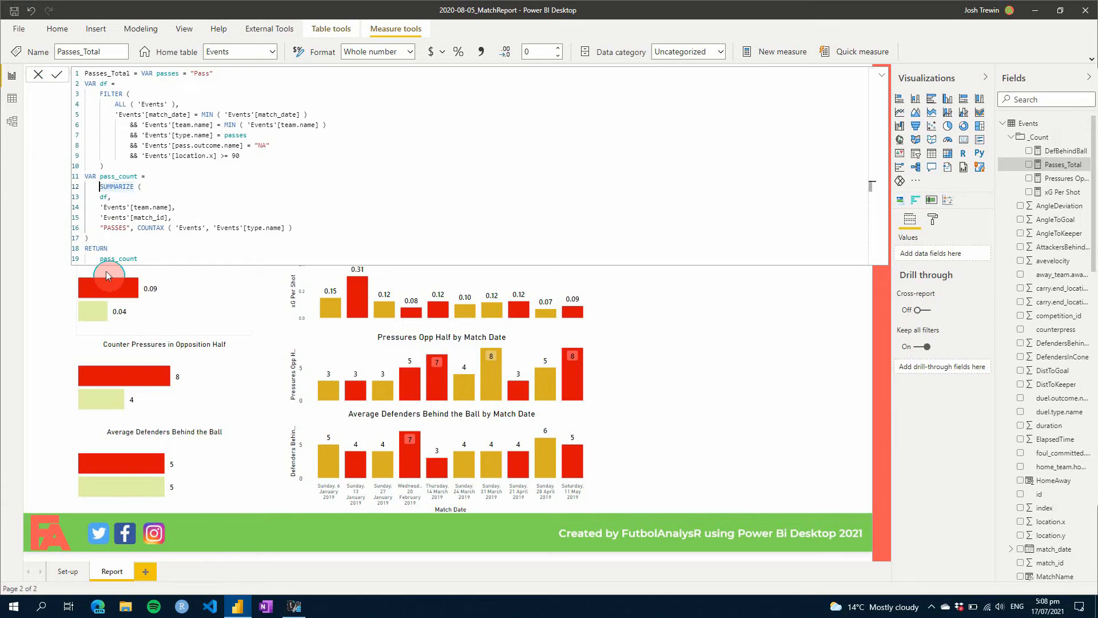
type("AVERAGE")
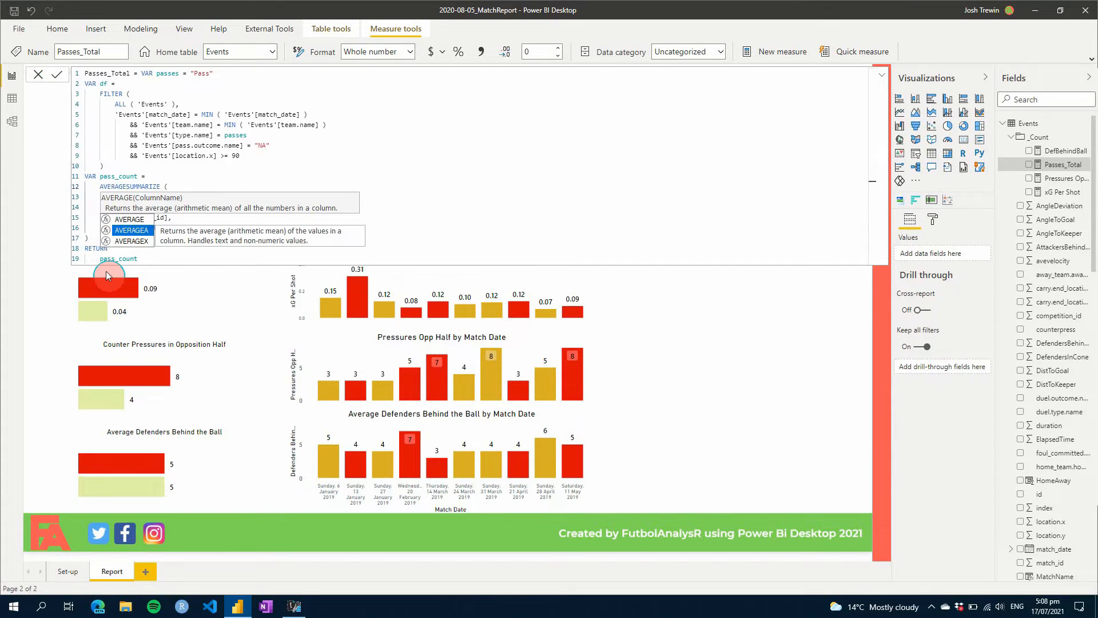
type("X(")
key("BackSpace")
type("(")
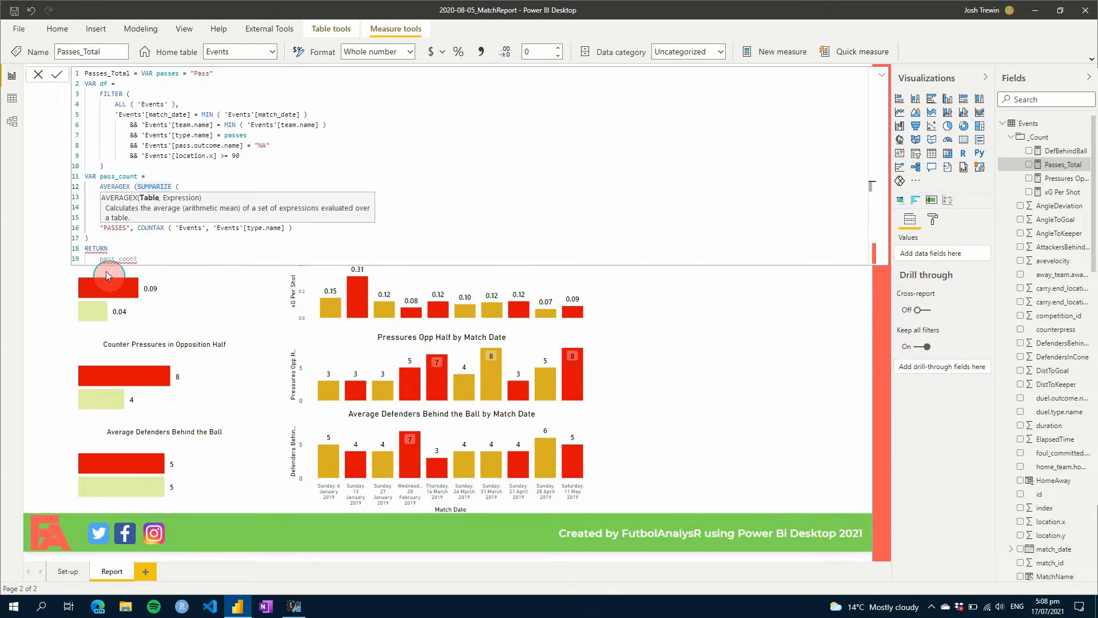
key("shift+Return")
Indent the SUMMARIZE arguments one level inside SUMMARIZE and align its closing parenthesis with the function name
key("Down")
key("Left")
key("Left")
key("Tab")
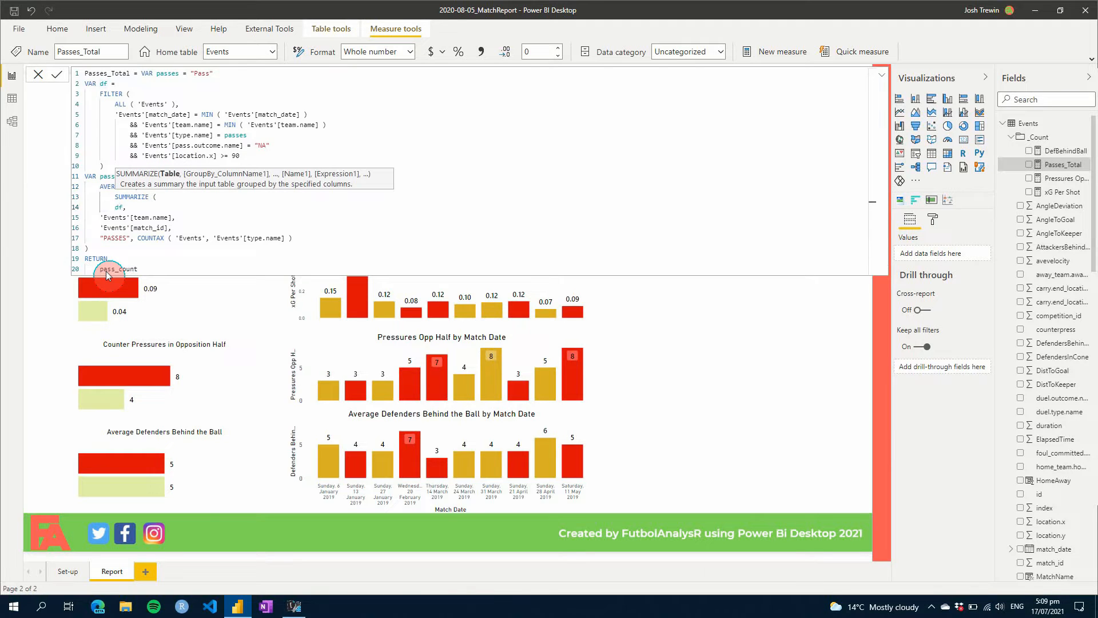
key("Left")
key("Left")
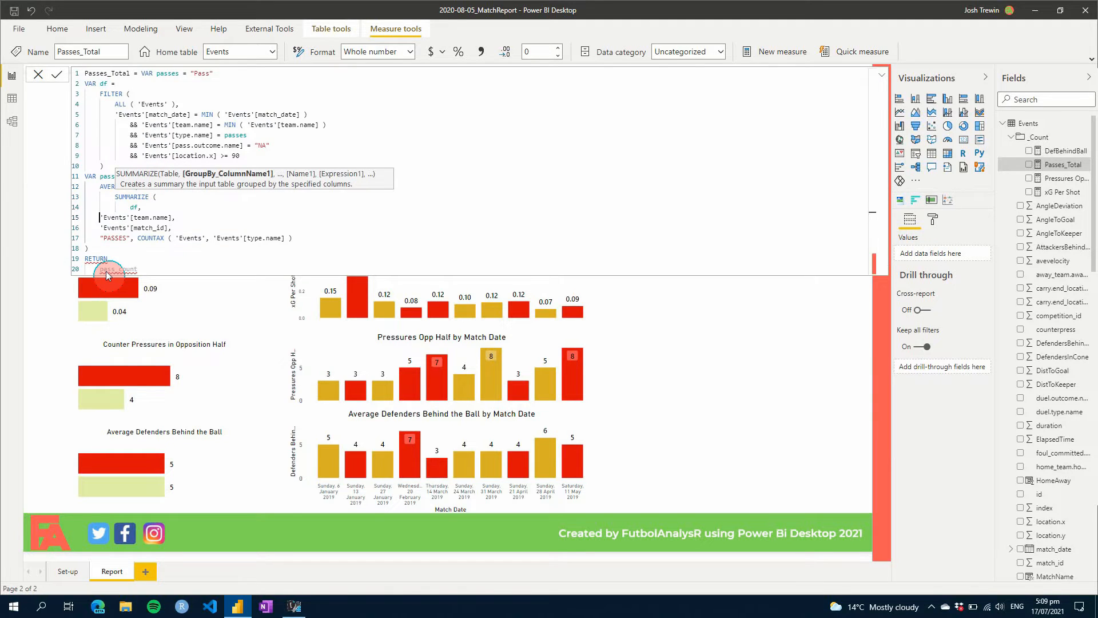
key("Tab")
key("Tab")
key("Down")
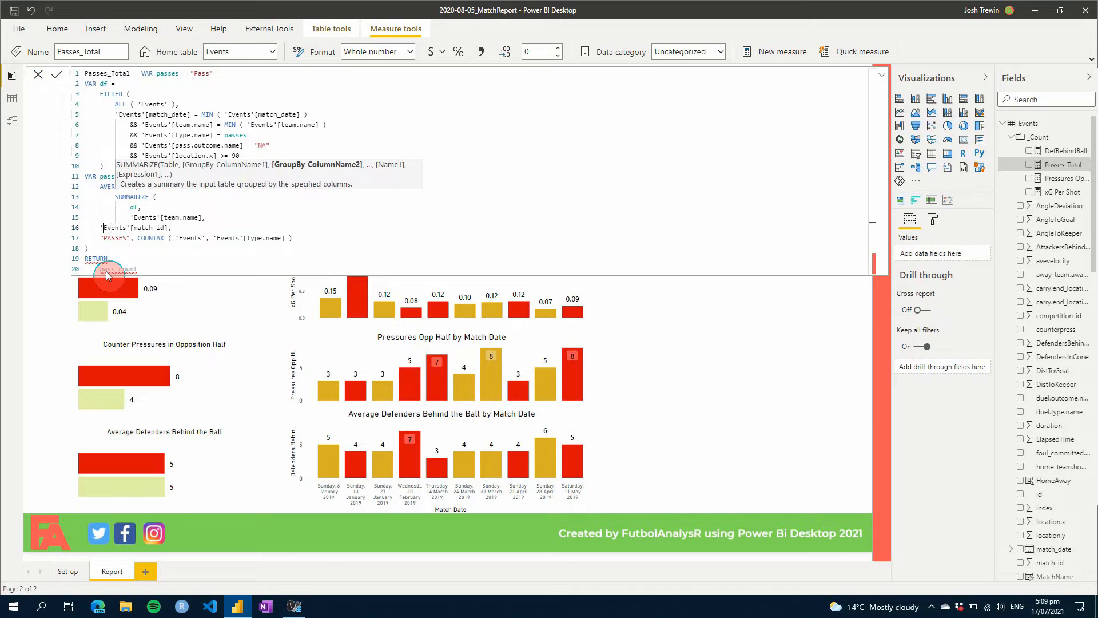
key("Tab")
key("Tab")
key("Down")
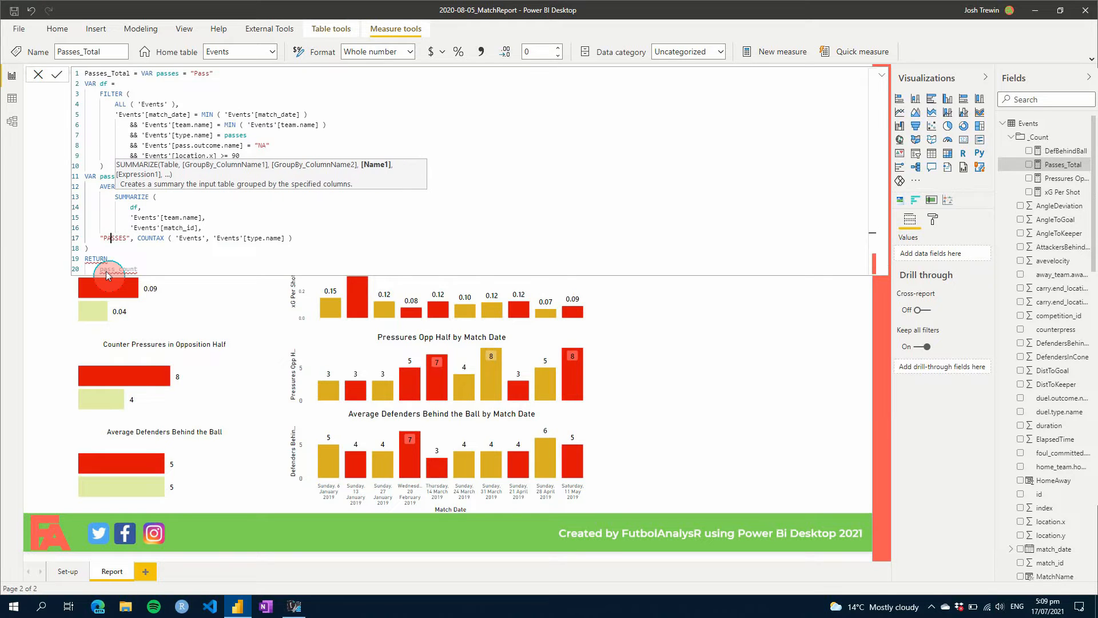
key("Tab")
key("Tab")
key("Down")
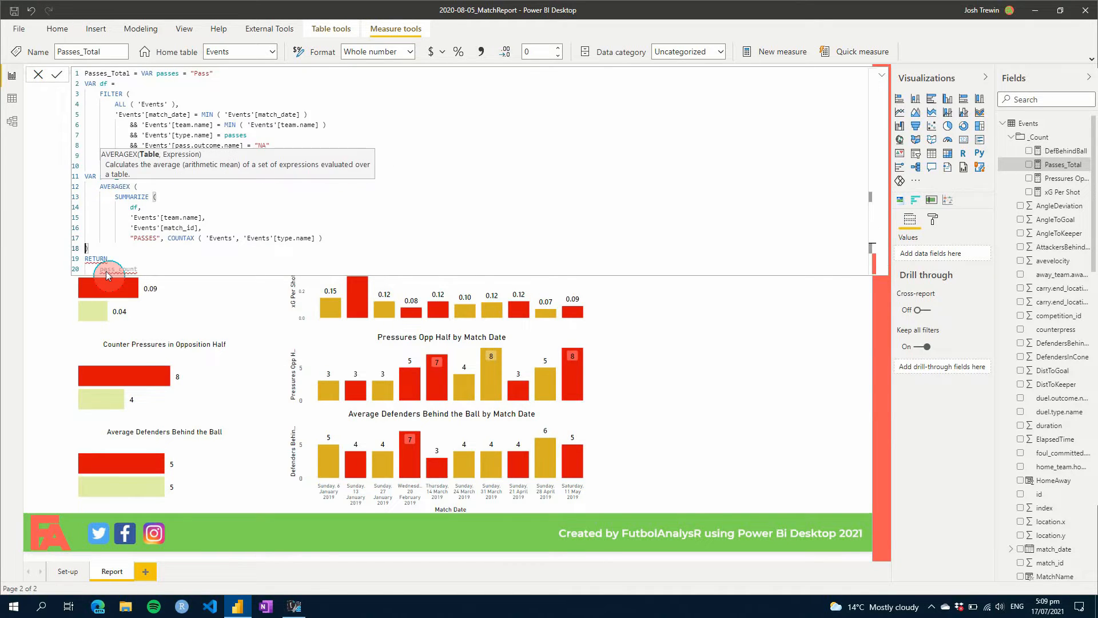
key("Tab")
Add [PASSES] as the AVERAGEX expression, close AVERAGEX with a parenthesis on a new line and commit the Passes_Total measure
type(", [")
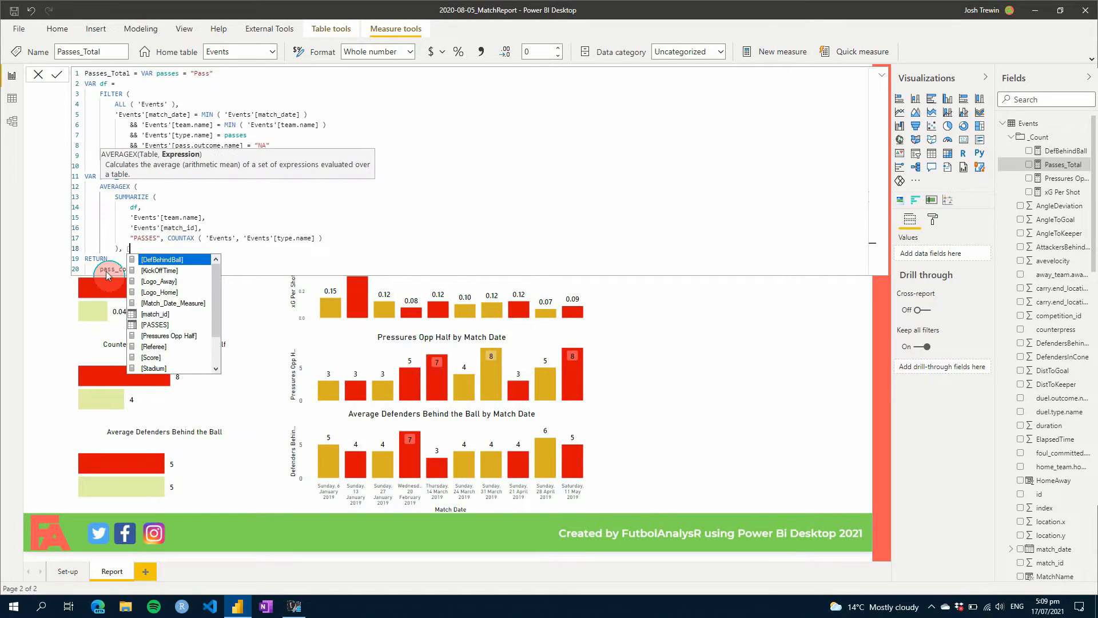
type("PASS")
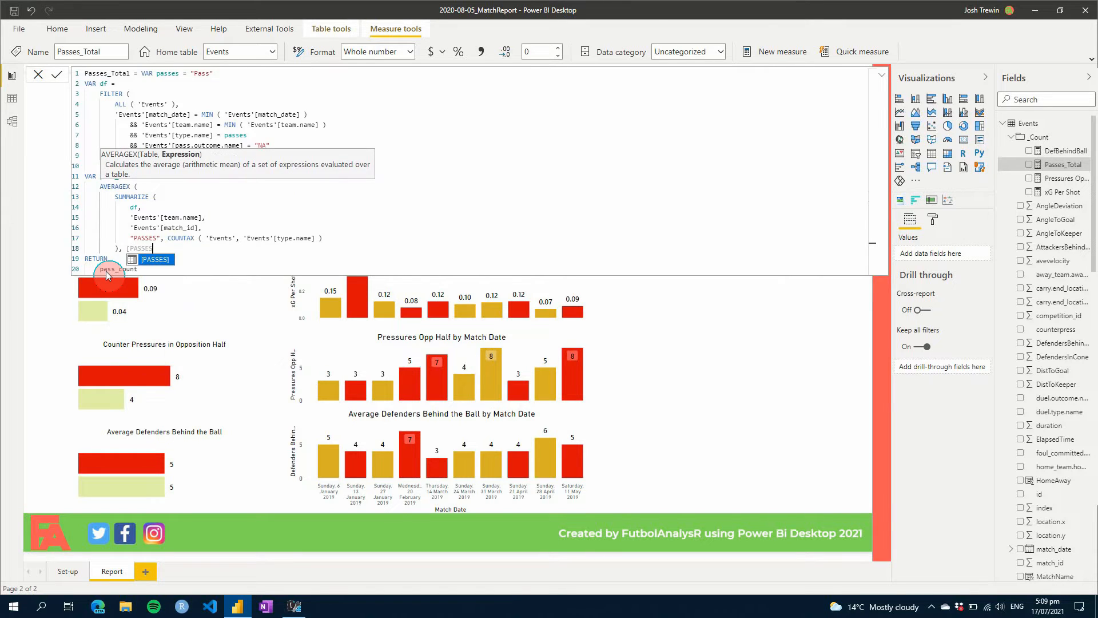
type("ES")
key("Tab")
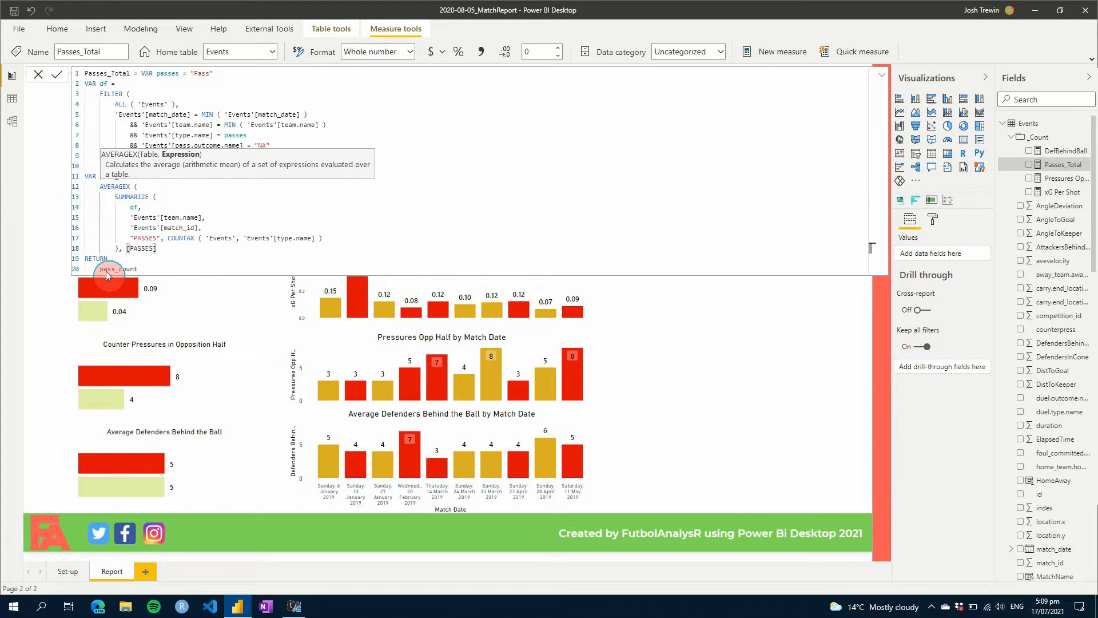
key("Return")
type(")")
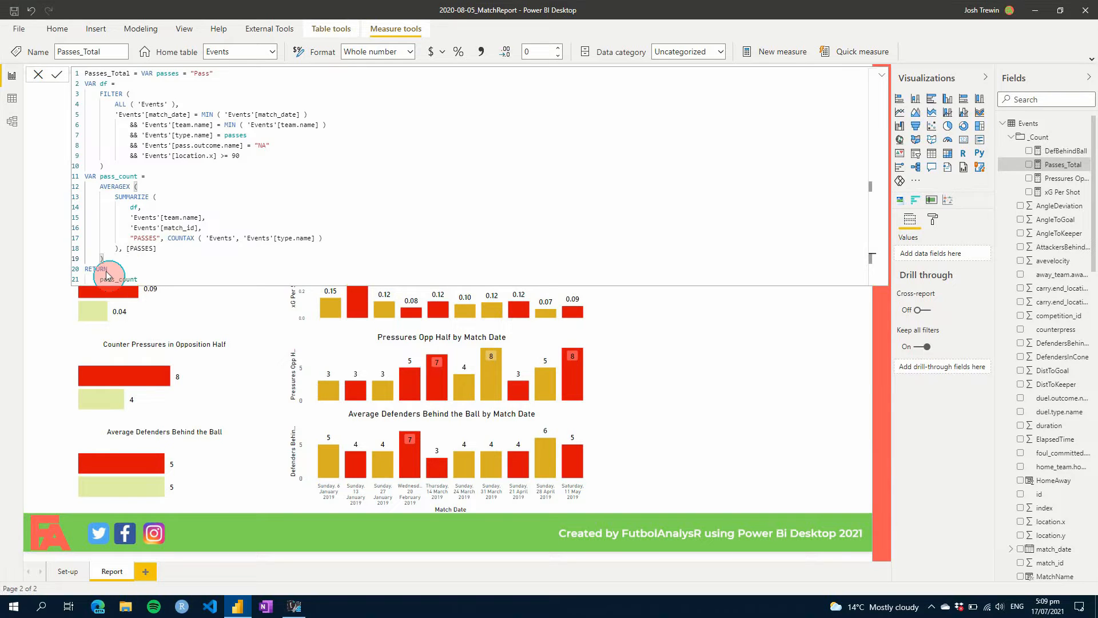
key("Return")
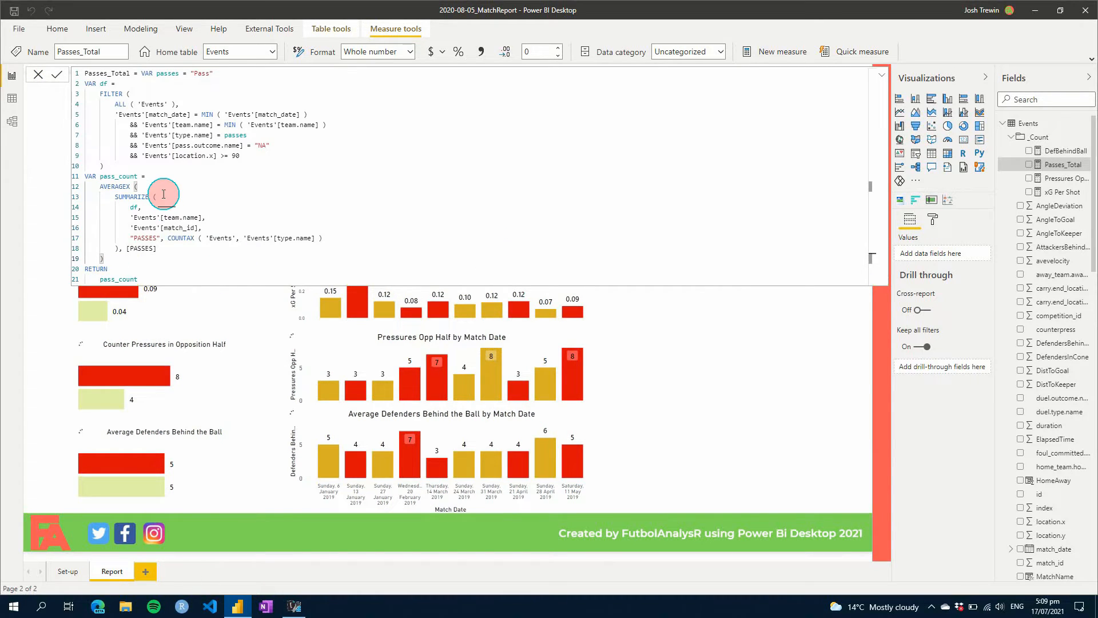
Try to remove the AVERAGEX closing parenthesis, the [PASSES] argument and the SUMMARIZE indentation from pass_count in the Passes_Total measure
left_click(158, 250)
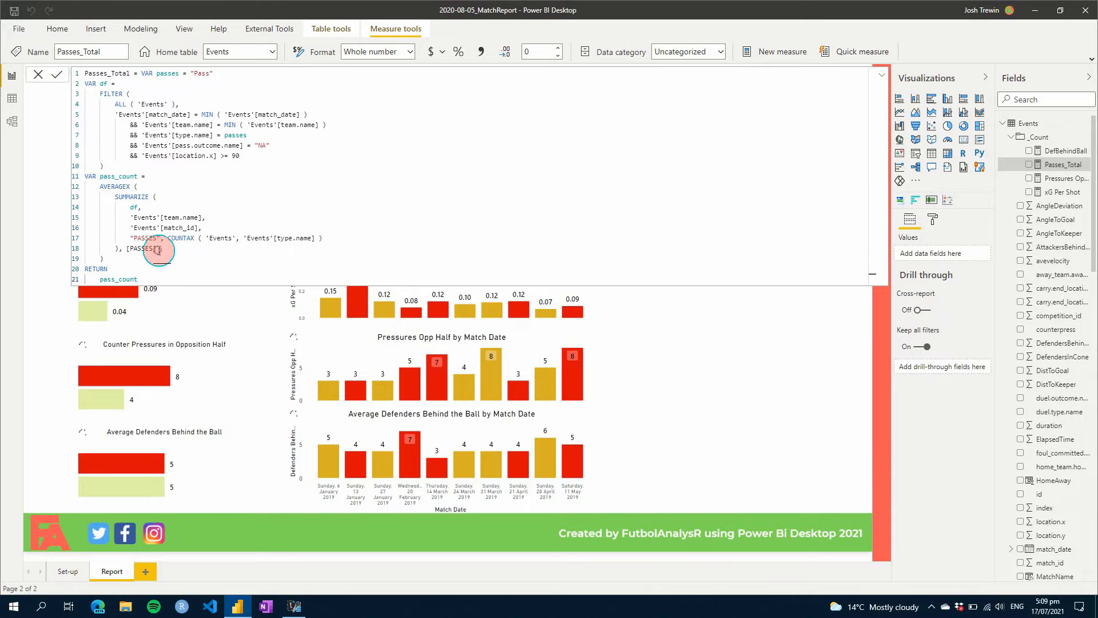
key("Delete")
key("Delete")
key("Delete")
key("Delete")
key("Delete")
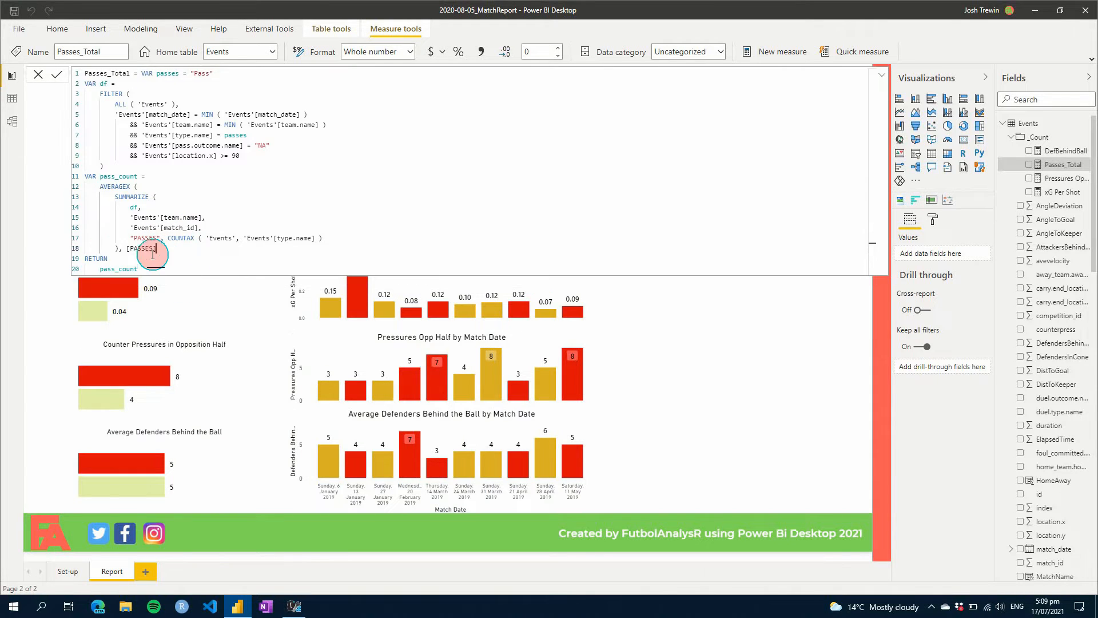
key("BackSpace")
key("BackSpace")
key("BackSpace")
key("BackSpace")
key("BackSpace")
key("BackSpace")
key("BackSpace")
key("BackSpace")
key("BackSpace")
key("BackSpace")
key("BackSpace")
key("BackSpace")
key("BackSpace")
key("Up")
key("Home")
key("BackSpace")
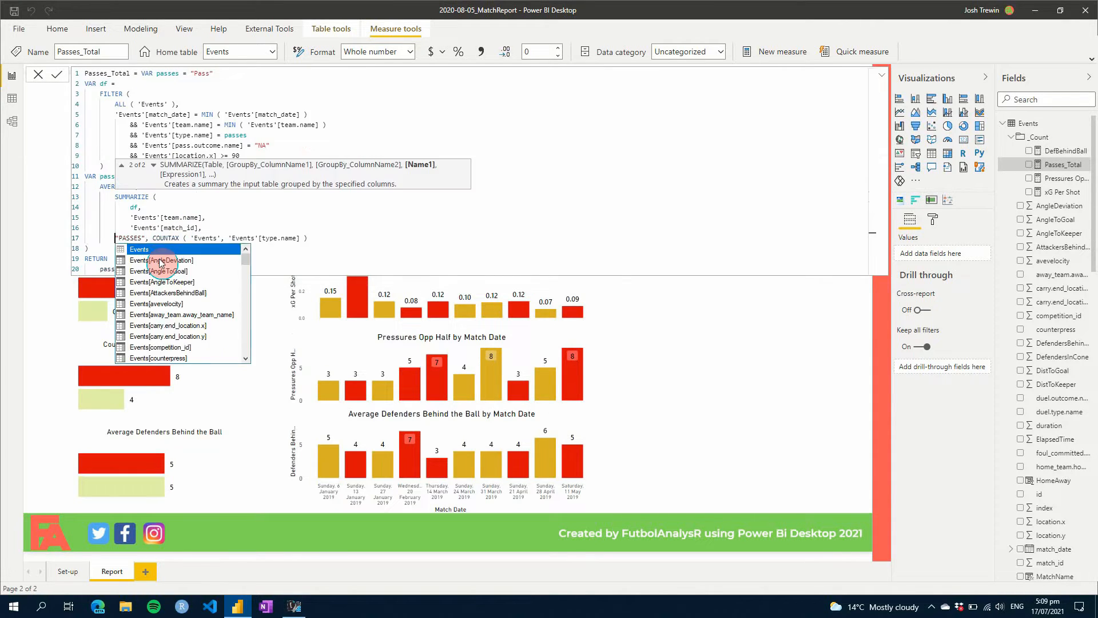
key("BackSpace")
key("Up")
key("Home")
key("BackSpace")
key("BackSpace")
key("Up")
key("Home")
key("BackSpace")
key("BackSpace")
key("Up")
key("Home")
key("BackSpace")
Undo the pass_count edits back to COUNTAX ( df, 'Events'[type.name] ) and commit the Passes_Total measure
key("ctrl+z")
key("ctrl+z")
key("ctrl+z")
key("ctrl+z")
key("ctrl+z")
key("ctrl+z")
key("ctrl+z")
key("ctrl+z")
key("ctrl+z")
key("ctrl+z")
key("ctrl+z")
key("ctrl+z")
key("ctrl+z")
key("ctrl+z")
key("ctrl+z")
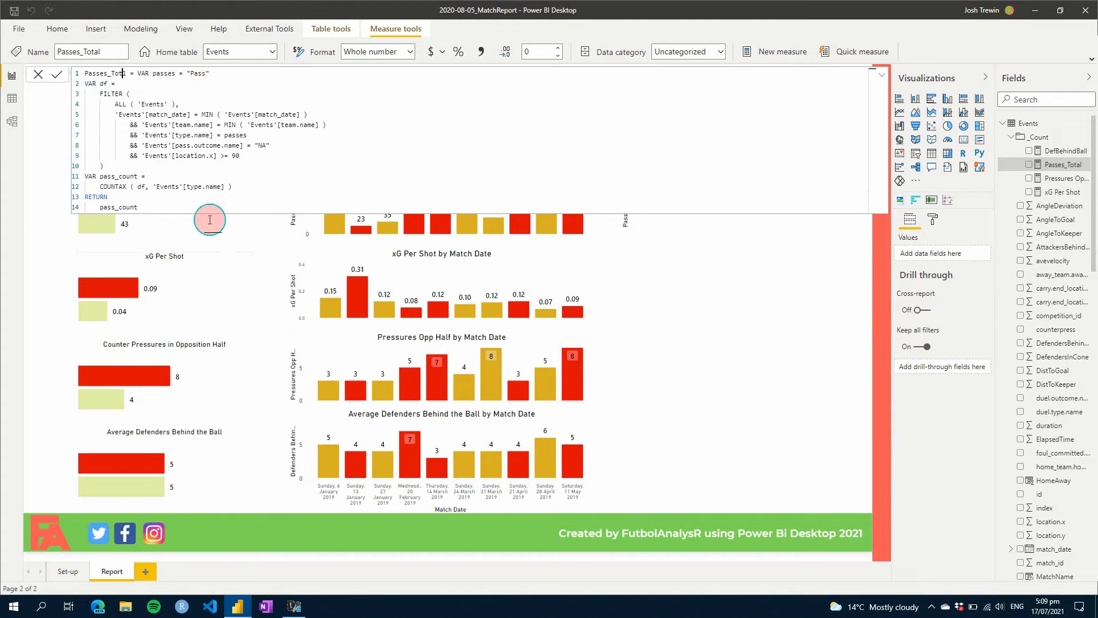
type("a")
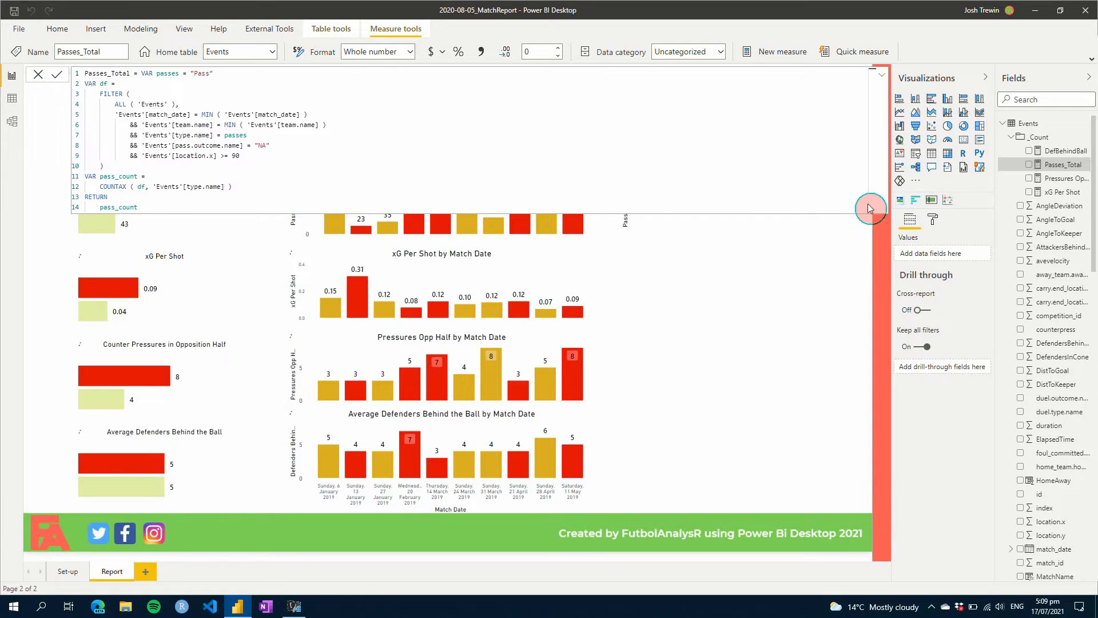
left_click(794, 323)
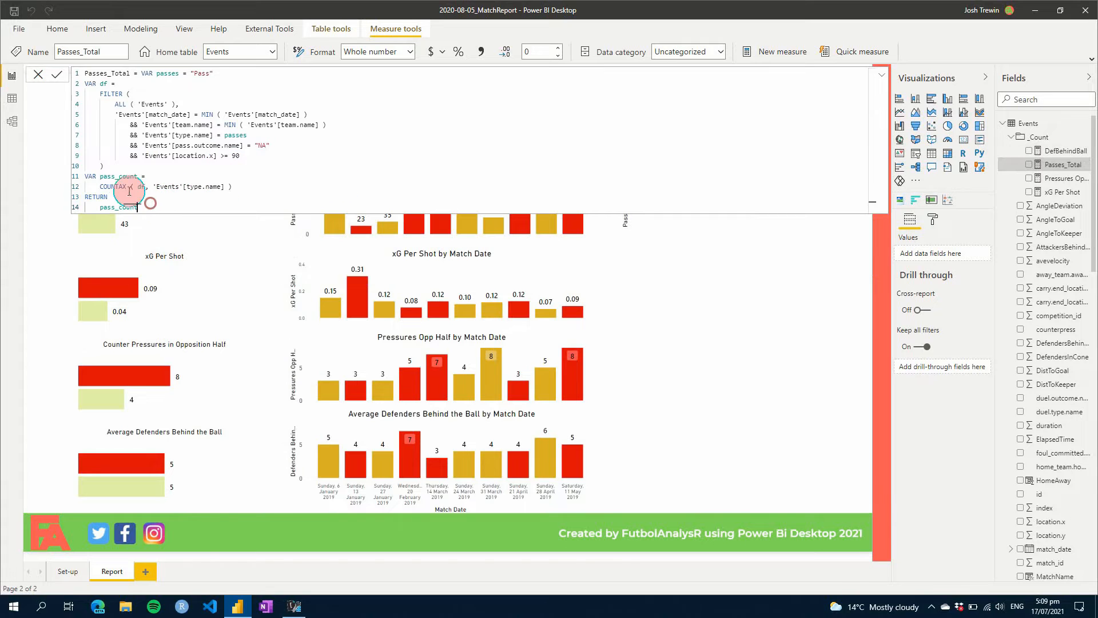
Copy the entire Passes_Total expression and paste it into a new measure in the Events table
left_click_drag(140, 207, 72, 76)
key("ctrl+c")
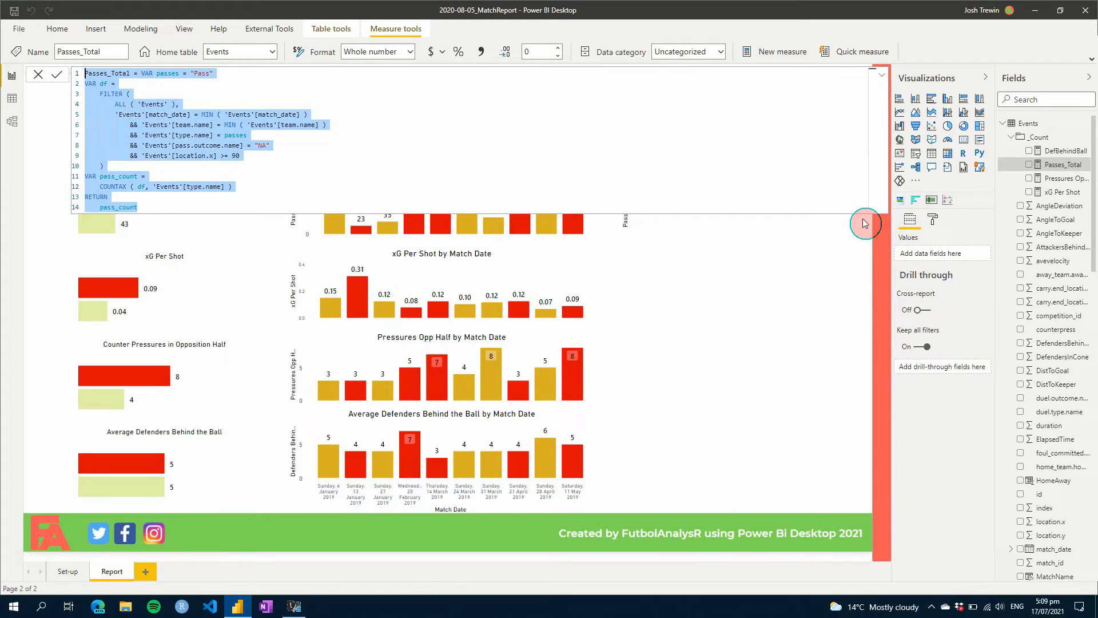
right_click(1024, 127)
left_click(987, 137)
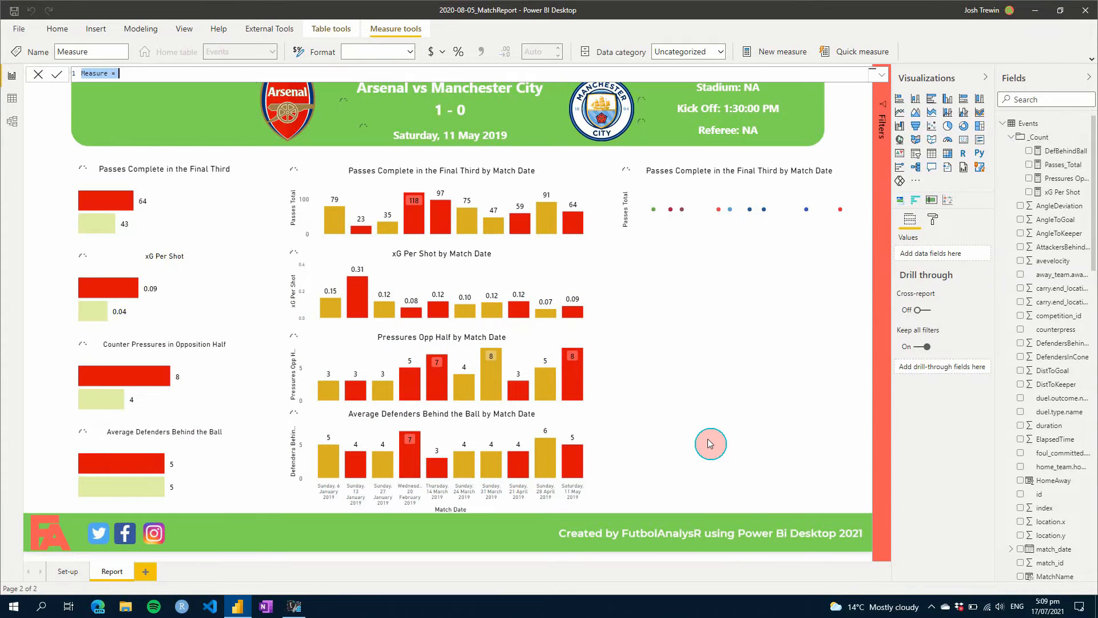
key("ctrl+v")
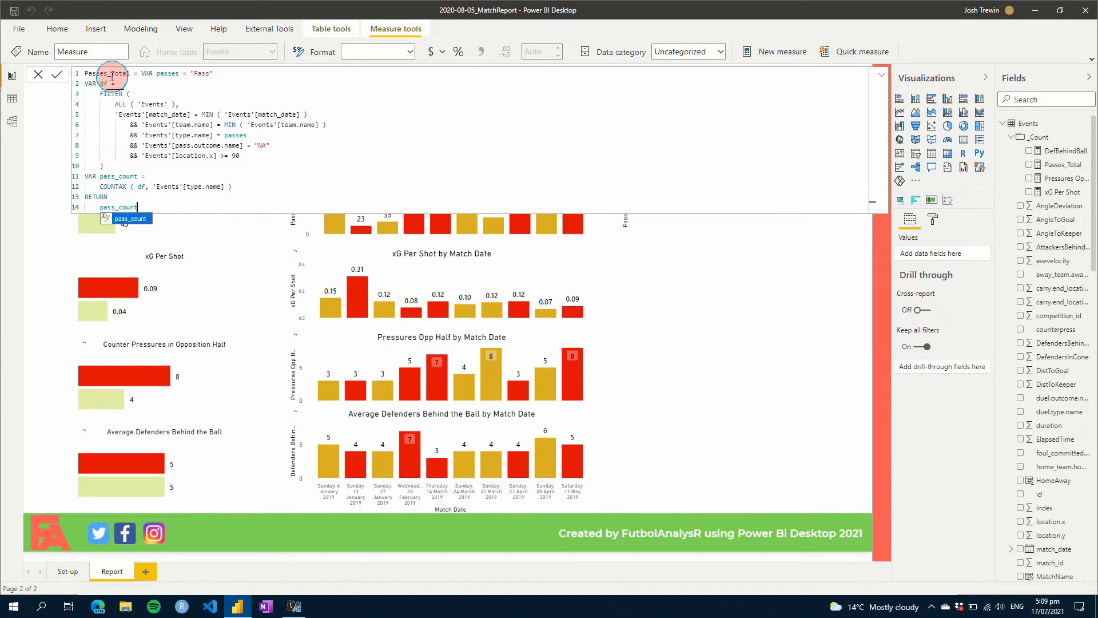
Name the new measure Passes_Average in its formula and commit it
left_click(128, 73)
key("BackSpace")
key("BackSpace")
key("BackSpace")
key("BackSpace")
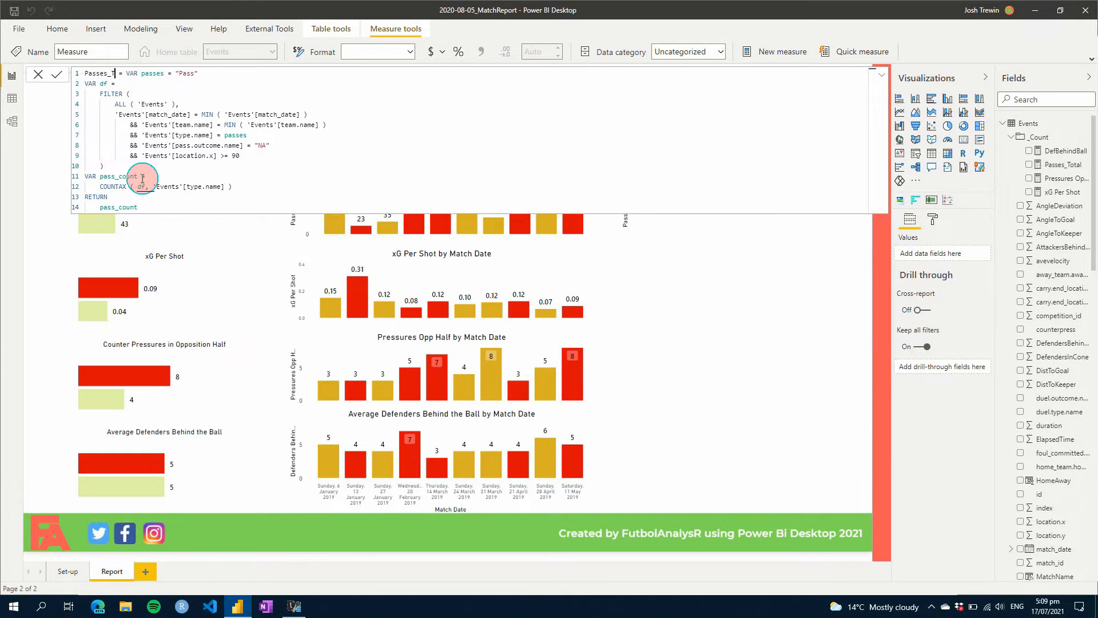
type("Average")
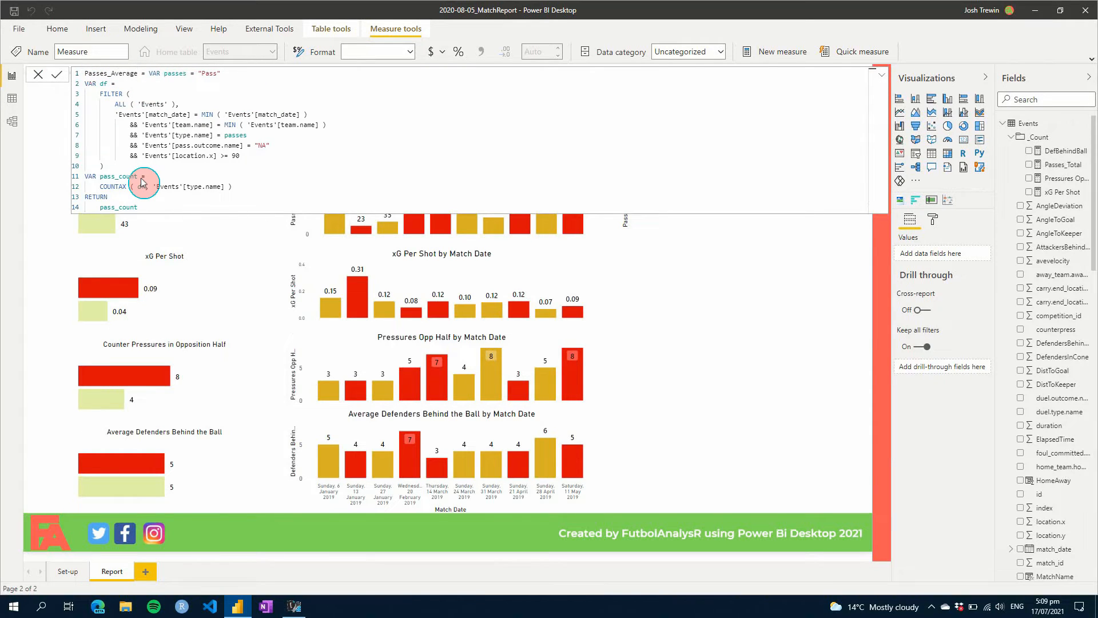
left_click(246, 184)
left_click(226, 331)
Switch to DAX Studio, copy the whole SUMMARIZE expression and return to Power BI Desktop
left_click(293, 606)
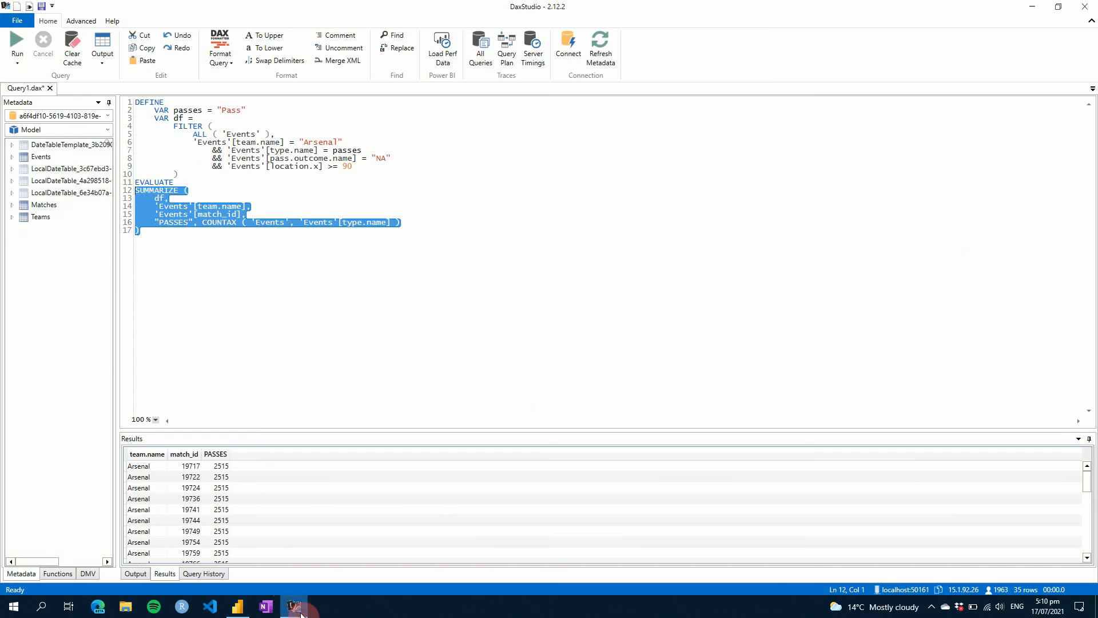
left_click(187, 243)
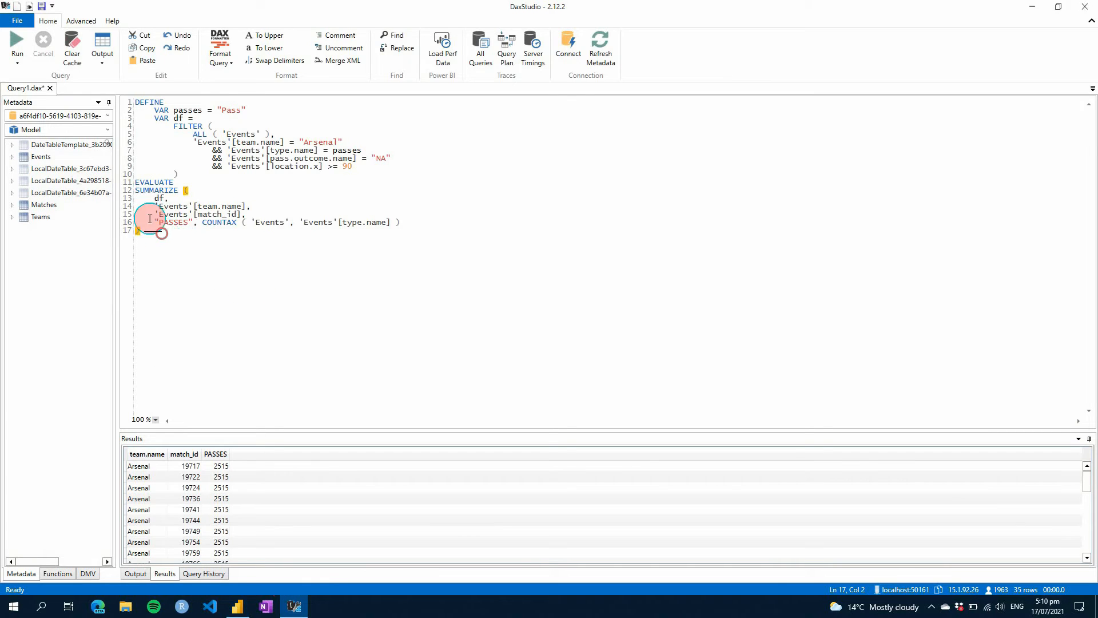
left_click_drag(160, 232, 134, 190)
key("ctrl+c")
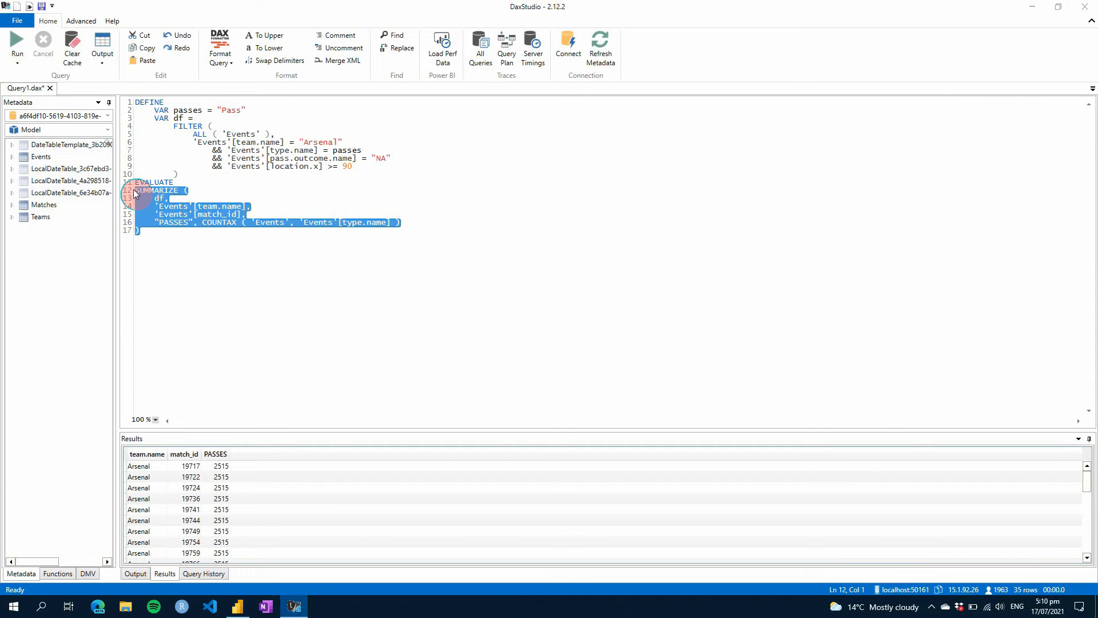
key("alt+Tab")
Replace the COUNTAX expression in Passes_Average's pass_count with "AVERAGEX (" and paste the SUMMARIZE expression on a new line below it
left_click(235, 186)
left_click_drag(173, 183, 101, 186)
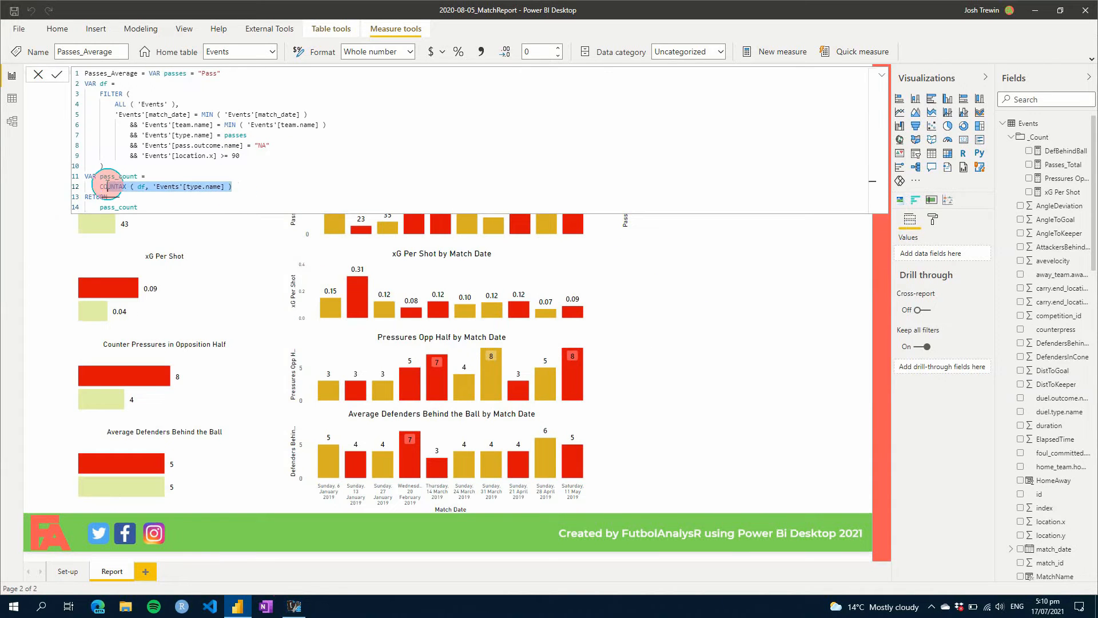
type("AVERAGEX(")
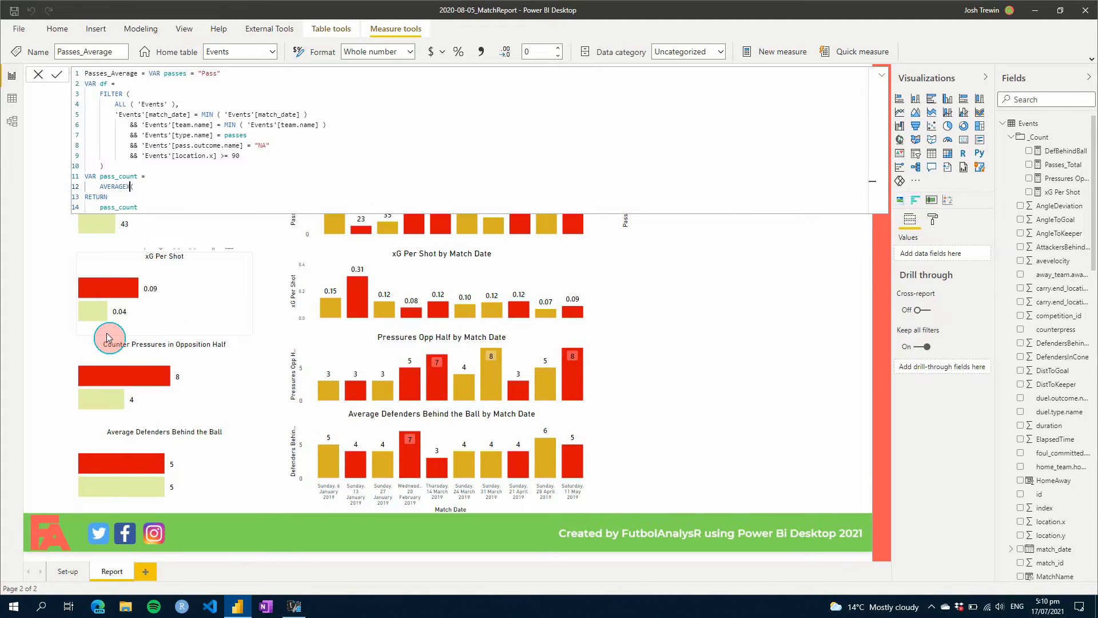
key("BackSpace")
type("(")
key("shift+Return")
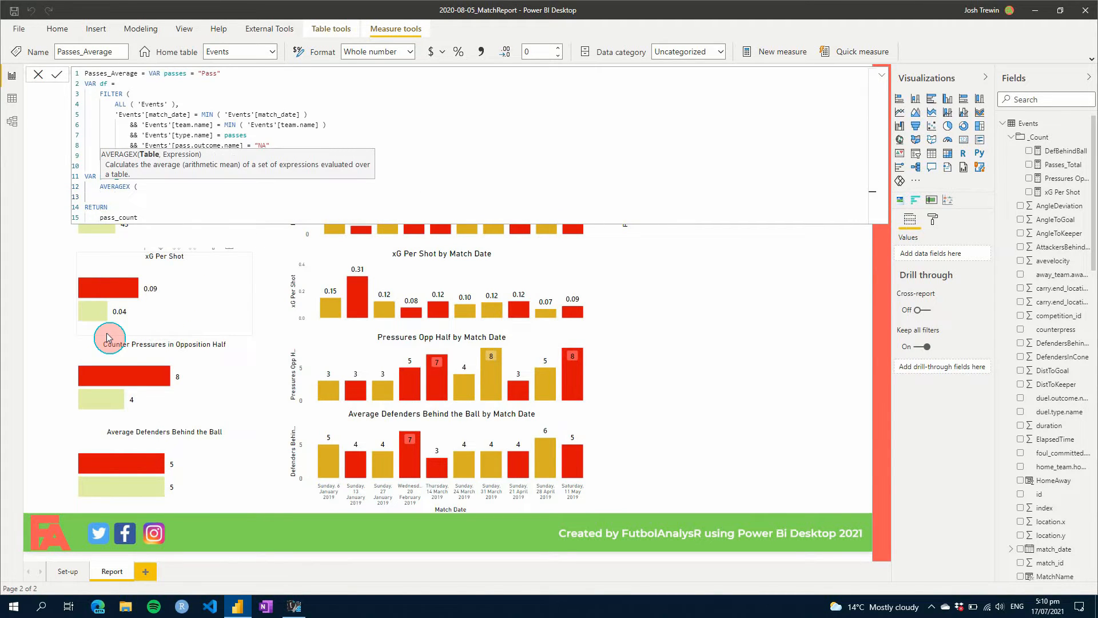
key("ctrl+v")
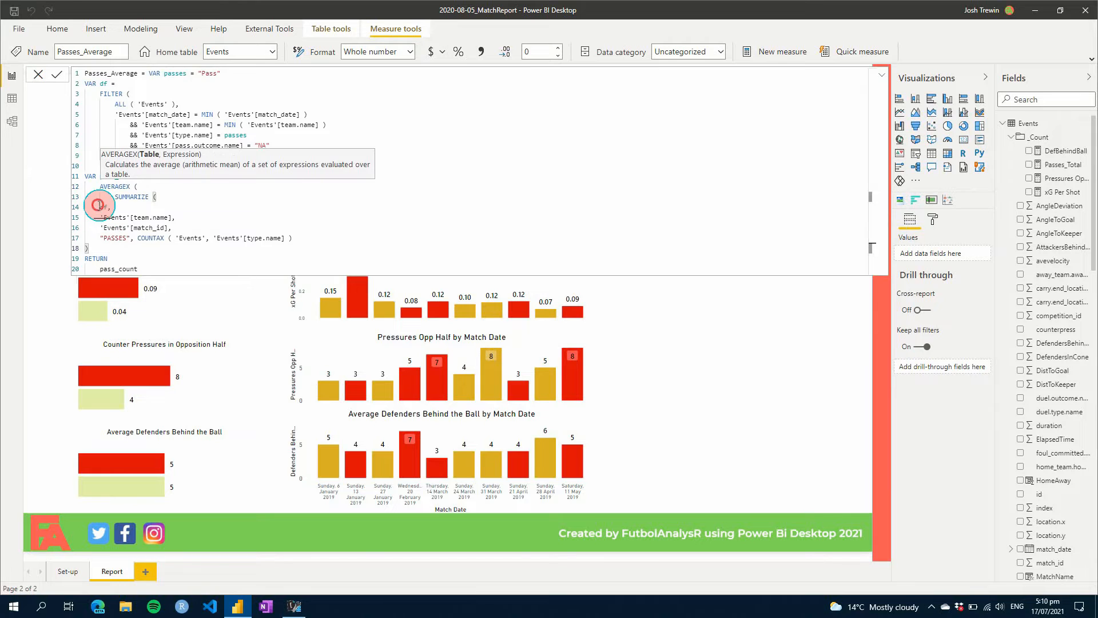
Indent the SUMMARIZE arguments and closing parenthesis by two levels in the Passes_Average formula
left_click_drag(98, 204, 112, 248)
key("Tab")
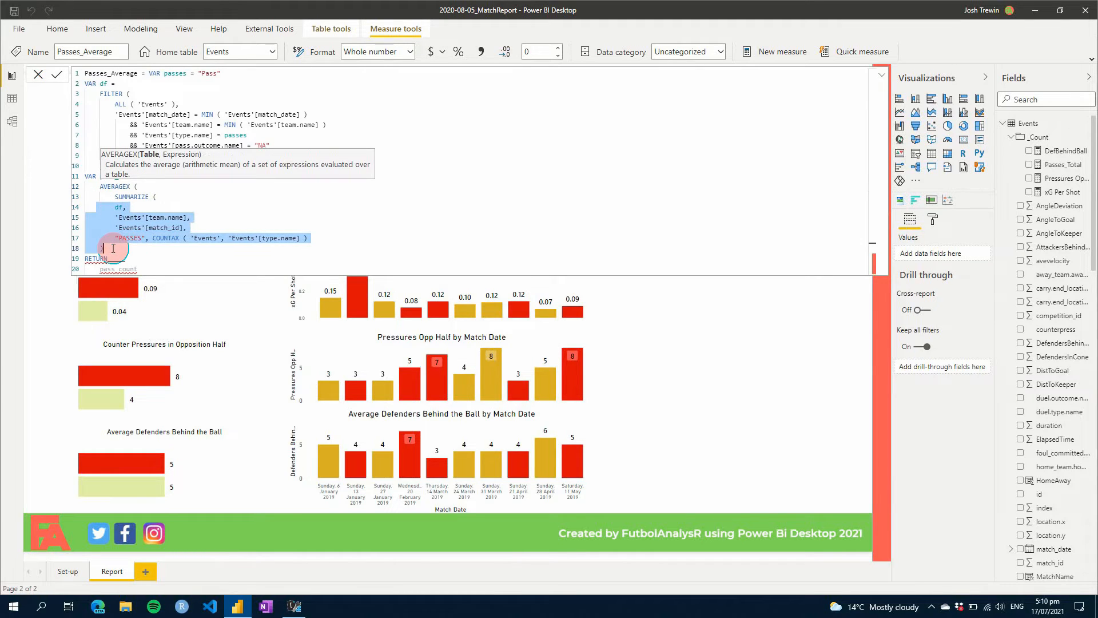
key("Tab")
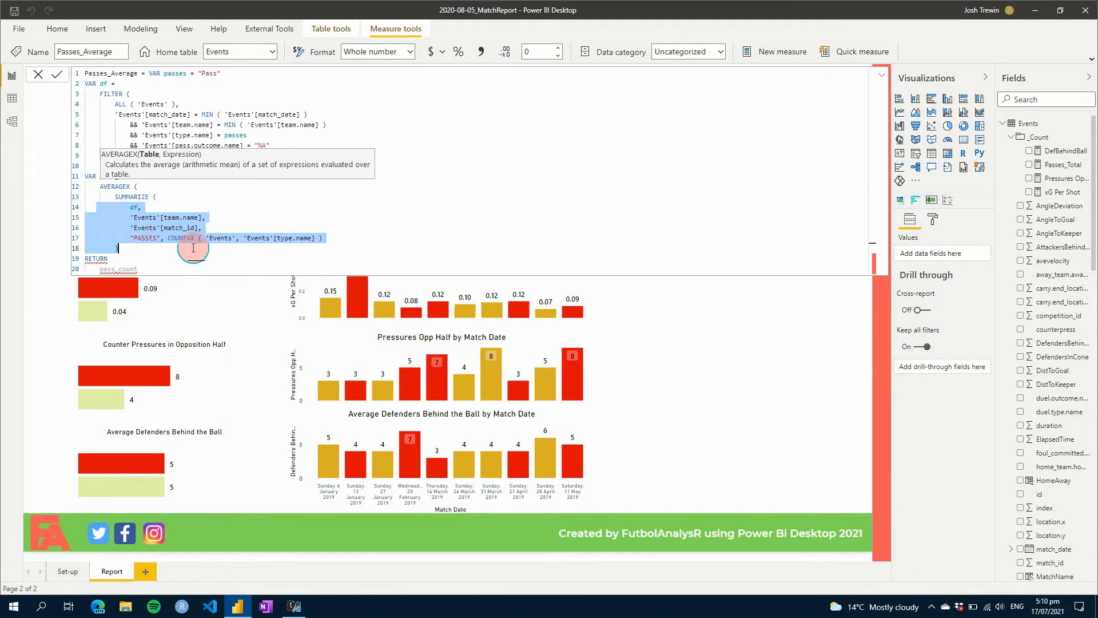
left_click(122, 250)
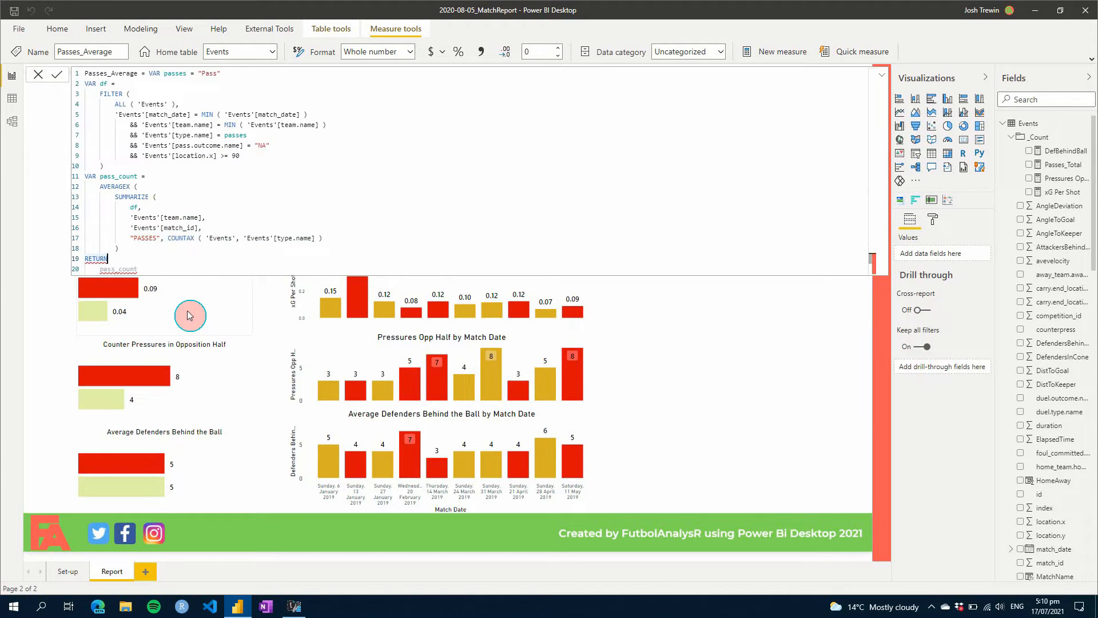
Add [PASSES] as the AVERAGEX expression, close AVERAGEX with a parenthesis on a new line and commit the Passes_Average measure
left_click(147, 250)
type(", [PAS")
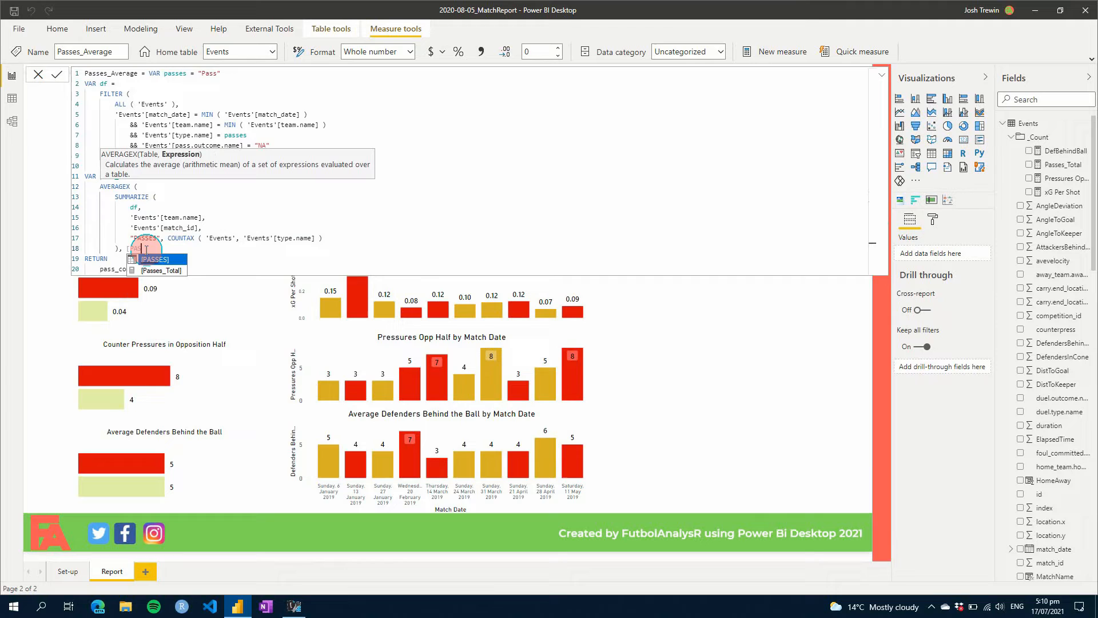
key("Tab")
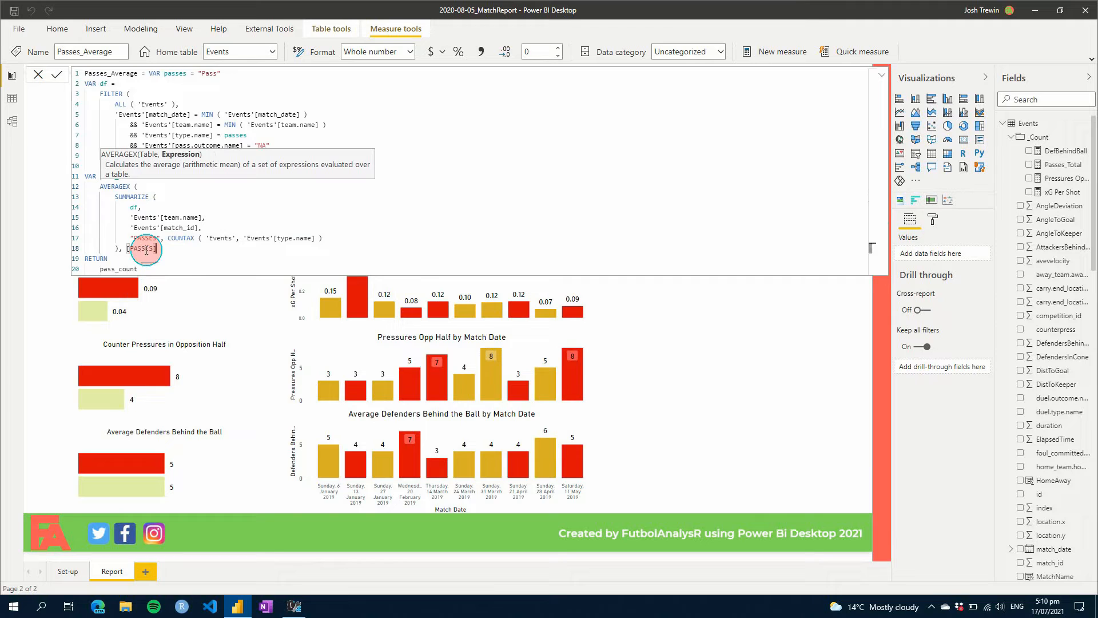
key("Return")
type(")")
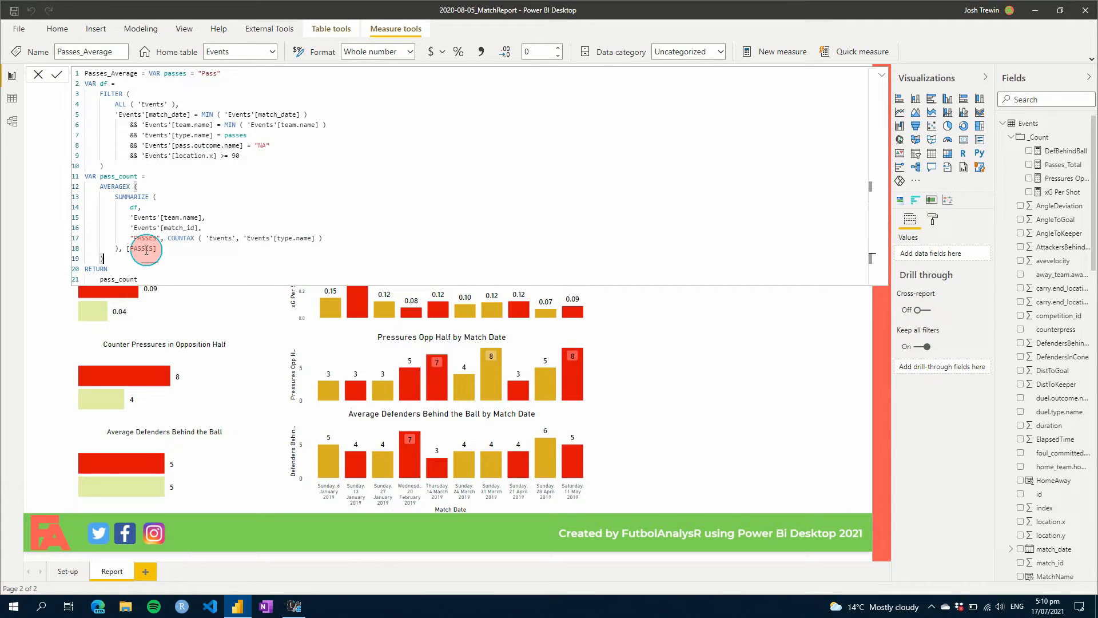
left_click(659, 379)
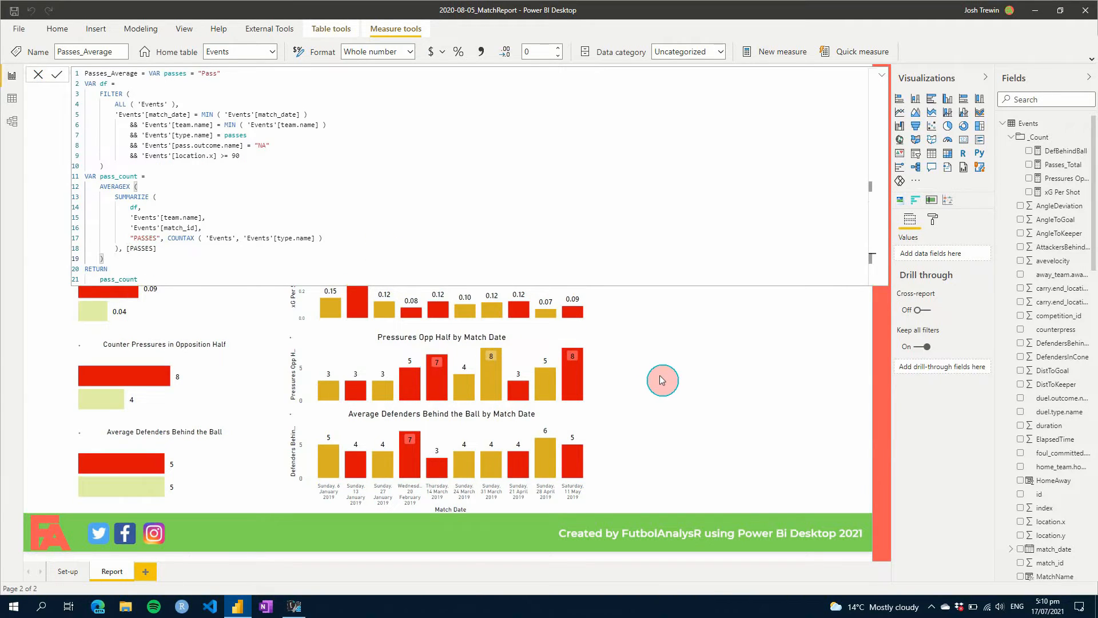
left_click(837, 484)
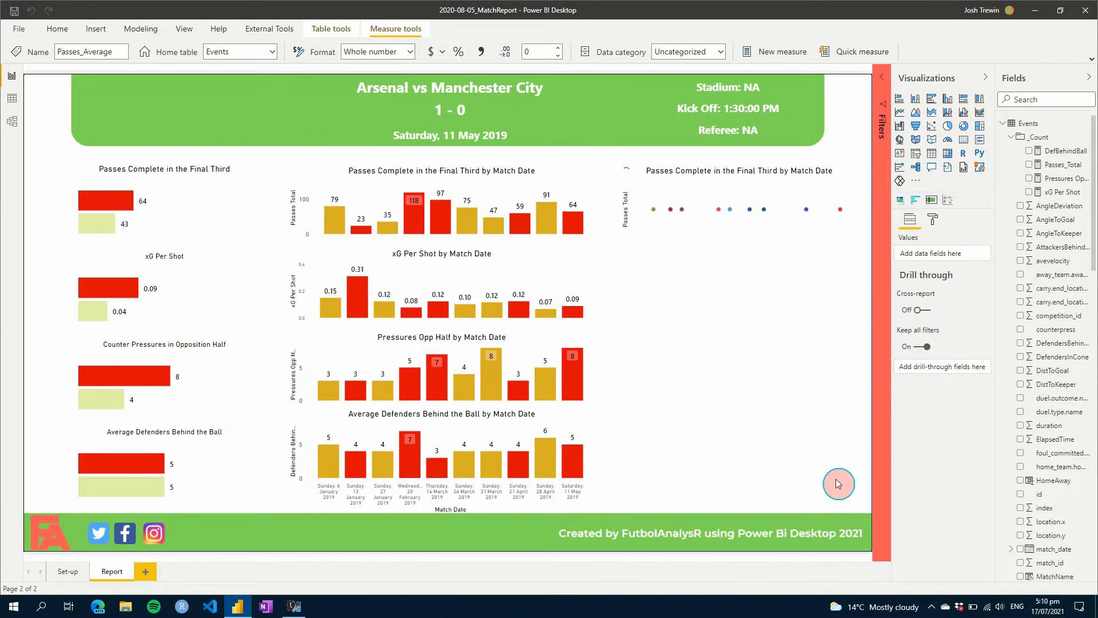
Replace Passes_Total with Passes_Average on the X axis of the final-third passes scatter chart
left_click(814, 192)
scroll(1081, 498, "down", 3)
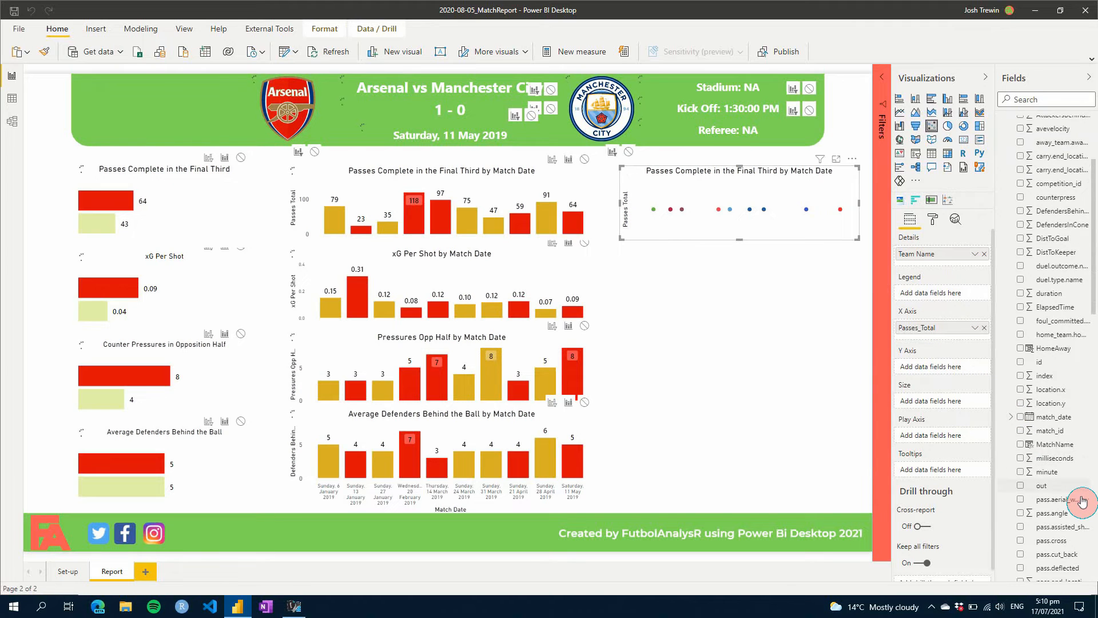
scroll(1082, 501, "down", 3)
scroll(1082, 501, "down", 4)
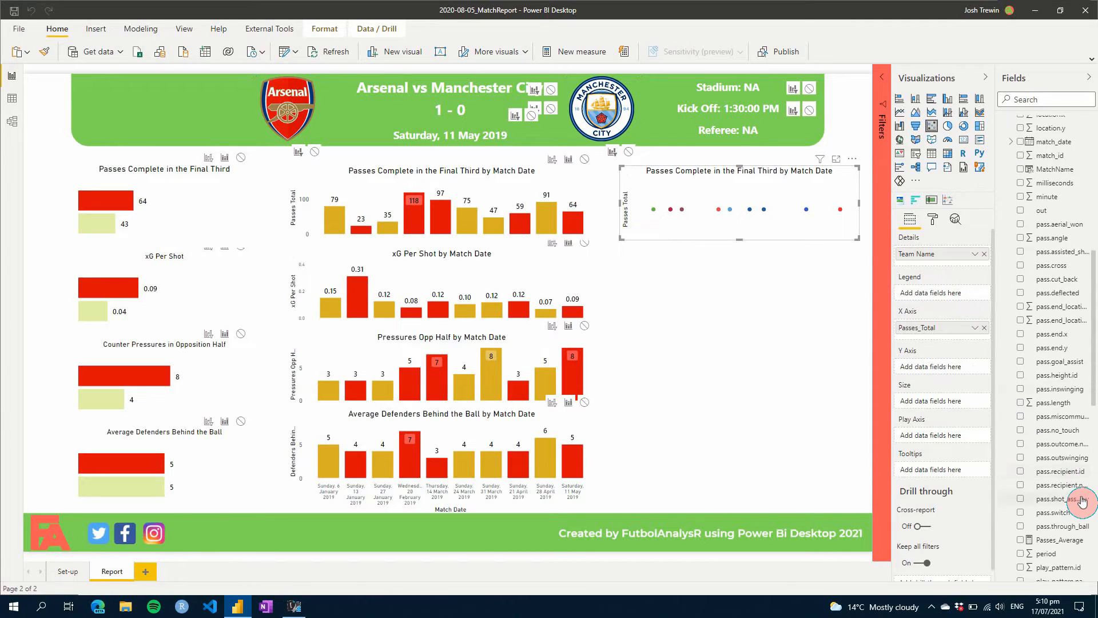
left_click_drag(1055, 489, 973, 338)
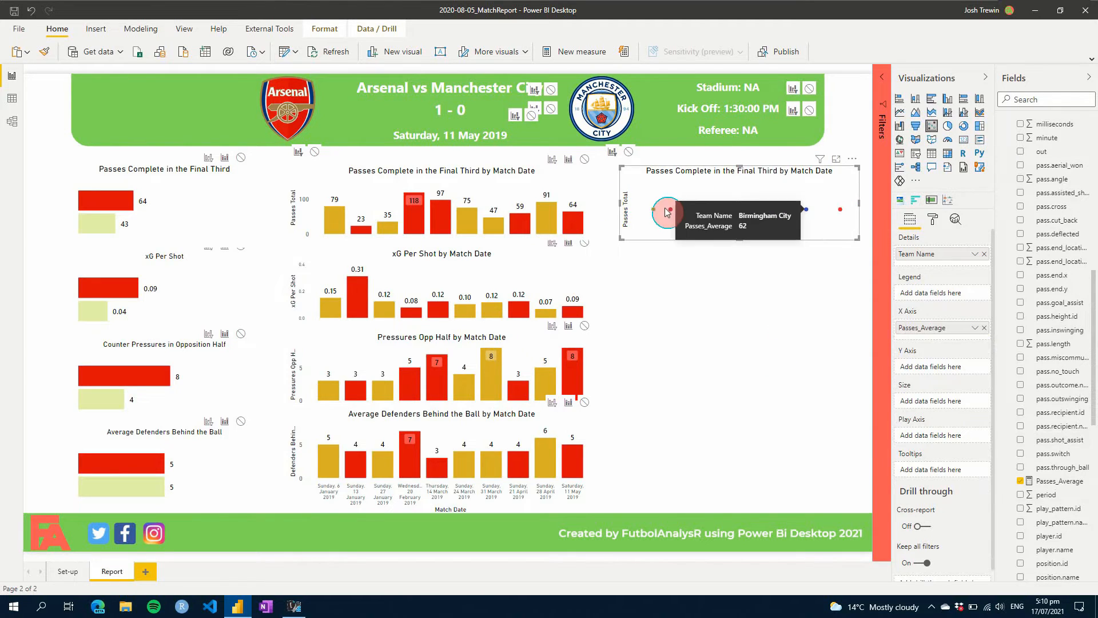
Check the Passes_Average values of individual teams in the scatter chart's tooltips
mouse_move(654, 215)
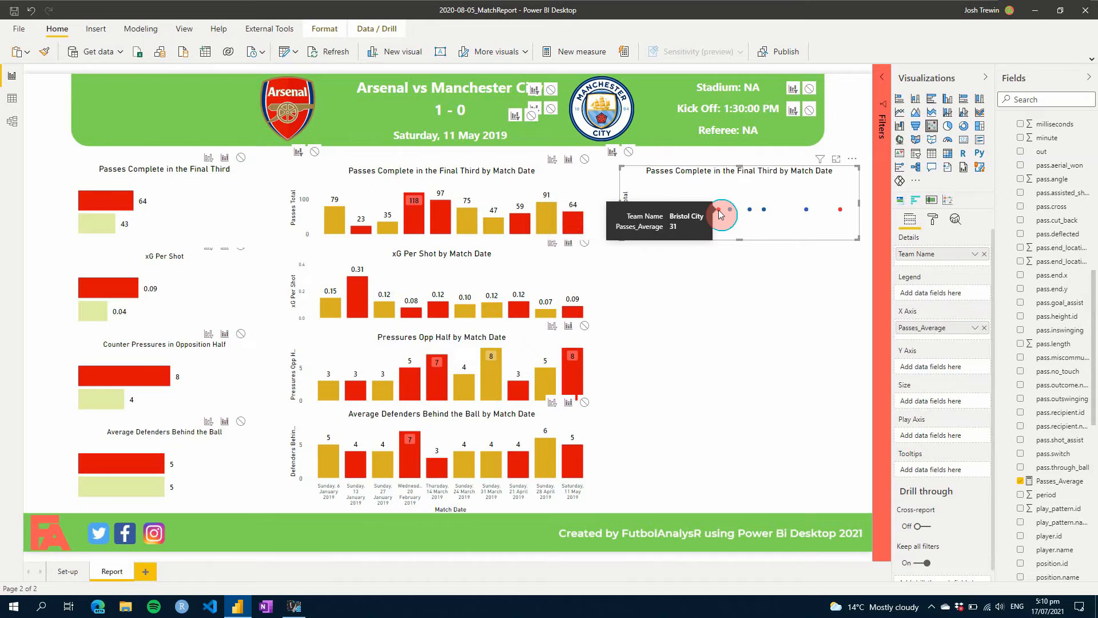
mouse_move(755, 215)
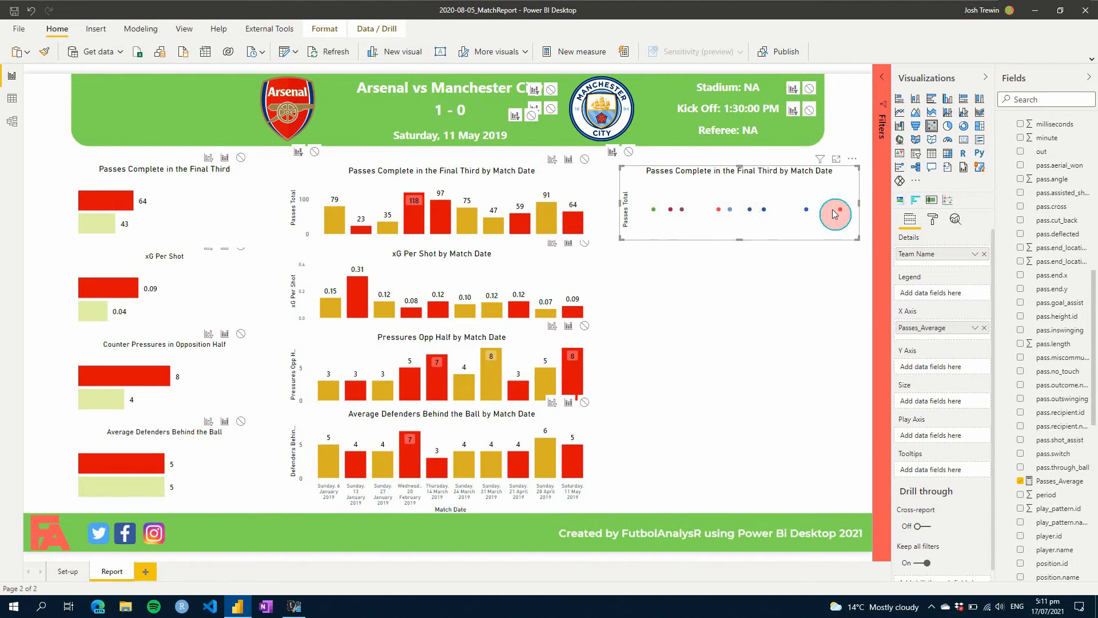
mouse_move(840, 213)
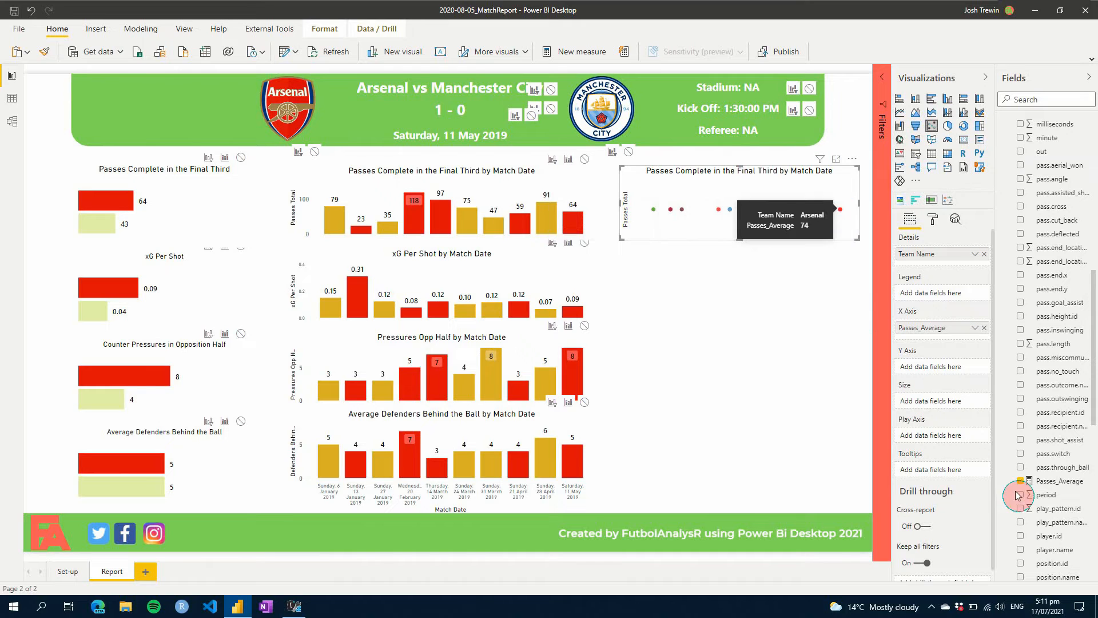
Remove the match_date = MIN(match_date) condition from the FILTER in the Passes_Average measure and commit the formula
left_click(1046, 482)
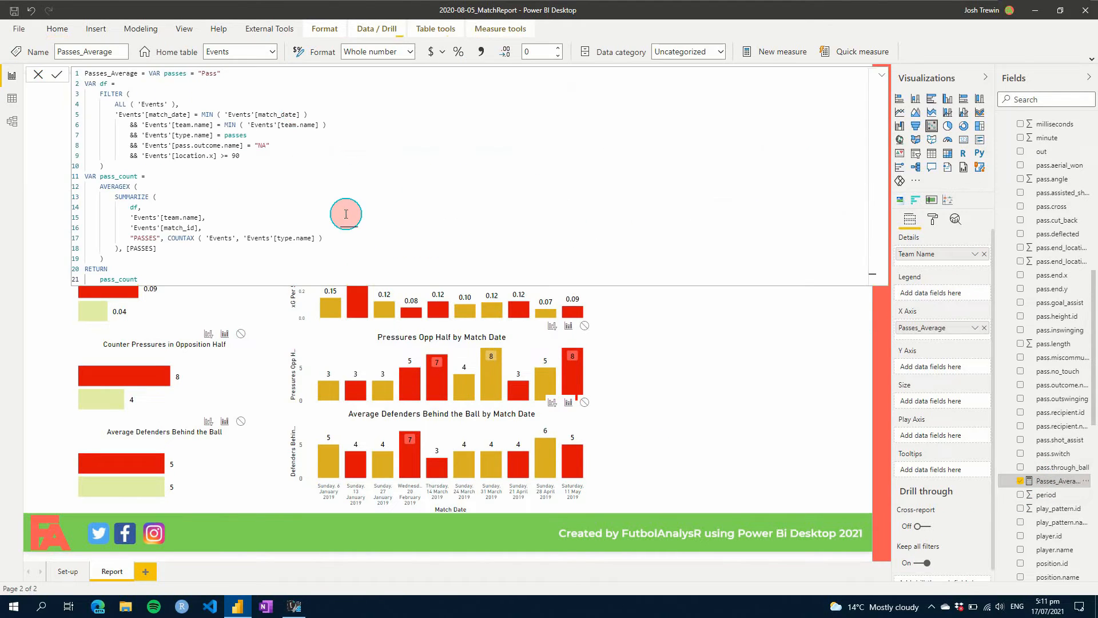
left_click_drag(318, 113, 278, 113)
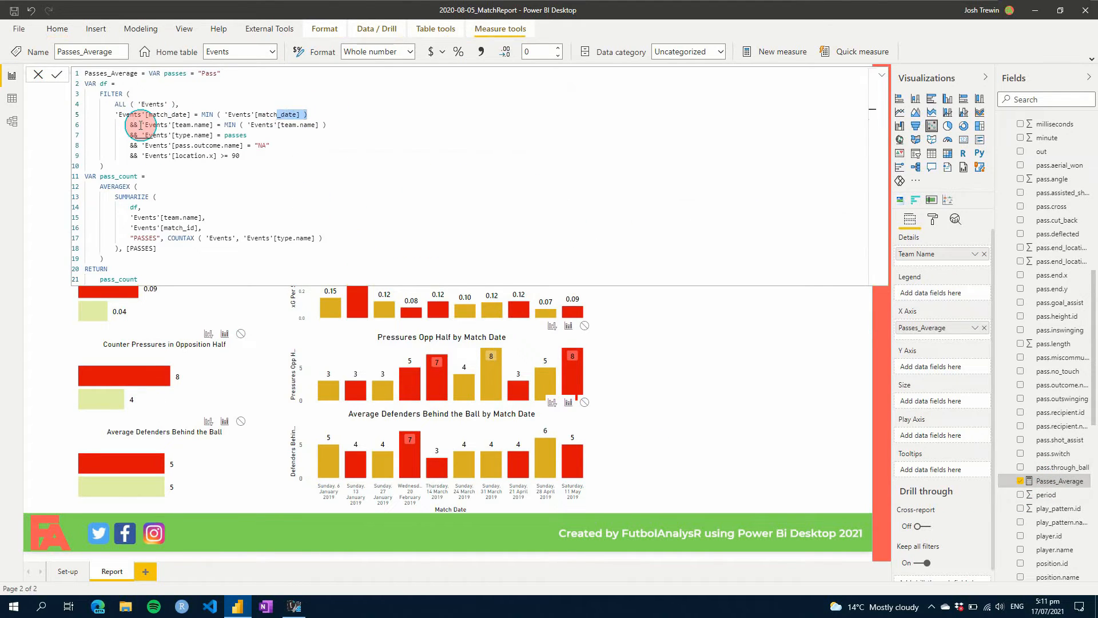
left_click(140, 125)
left_click(116, 114, "shift")
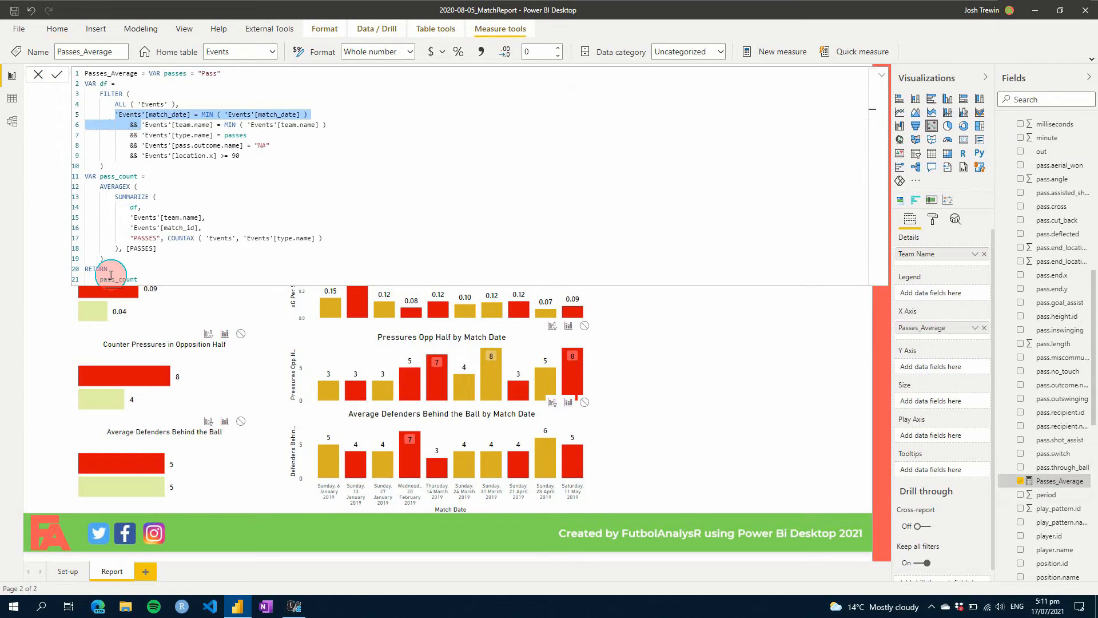
key("BackSpace")
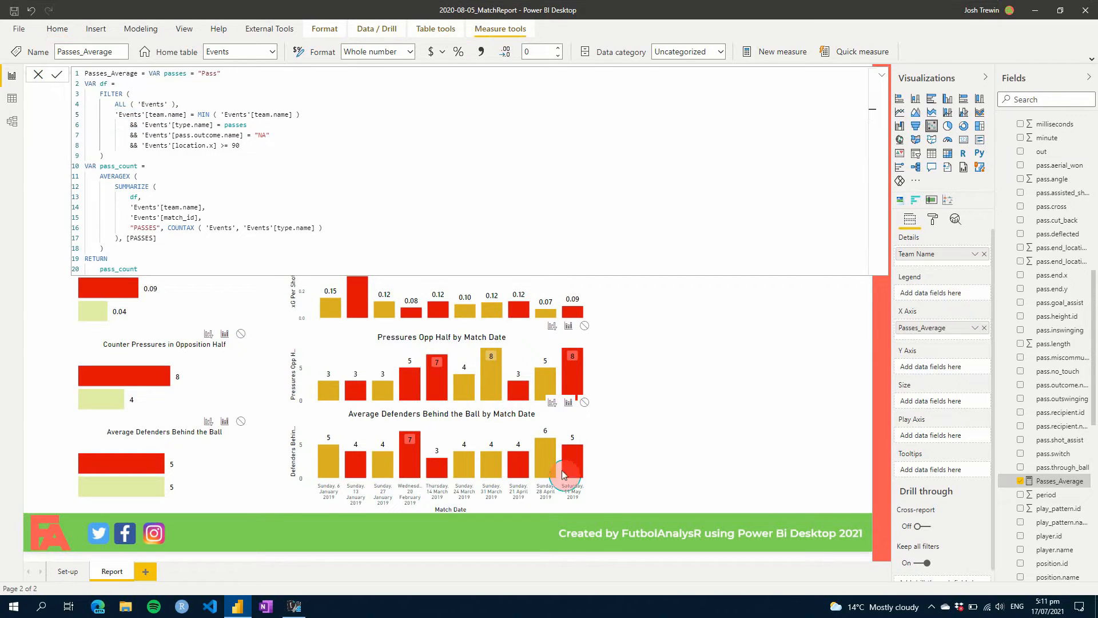
key("Return")
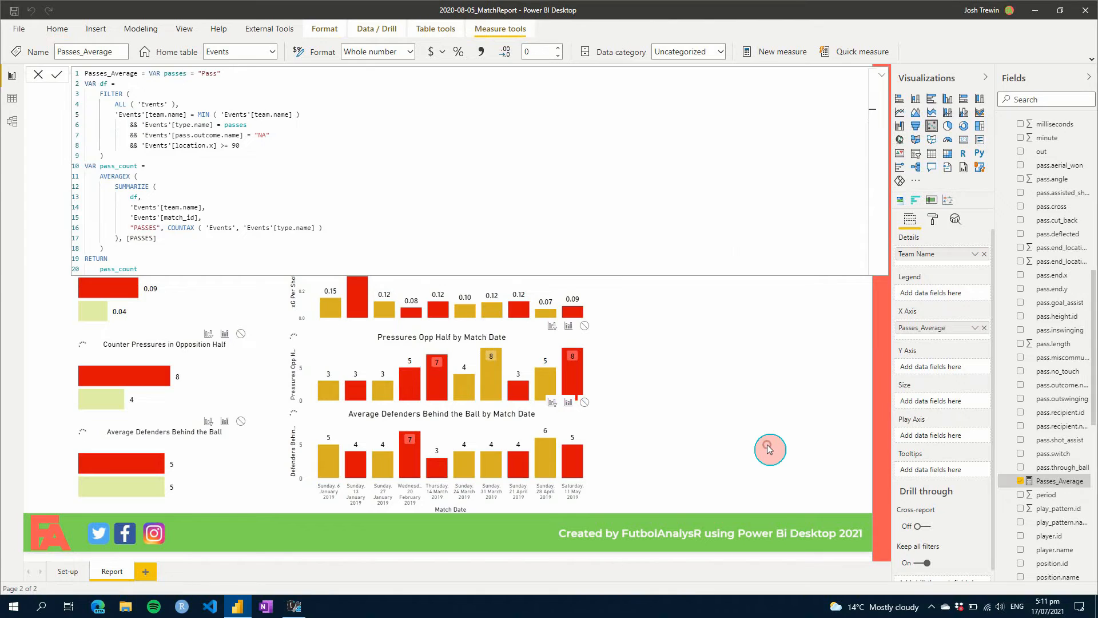
left_click(767, 448)
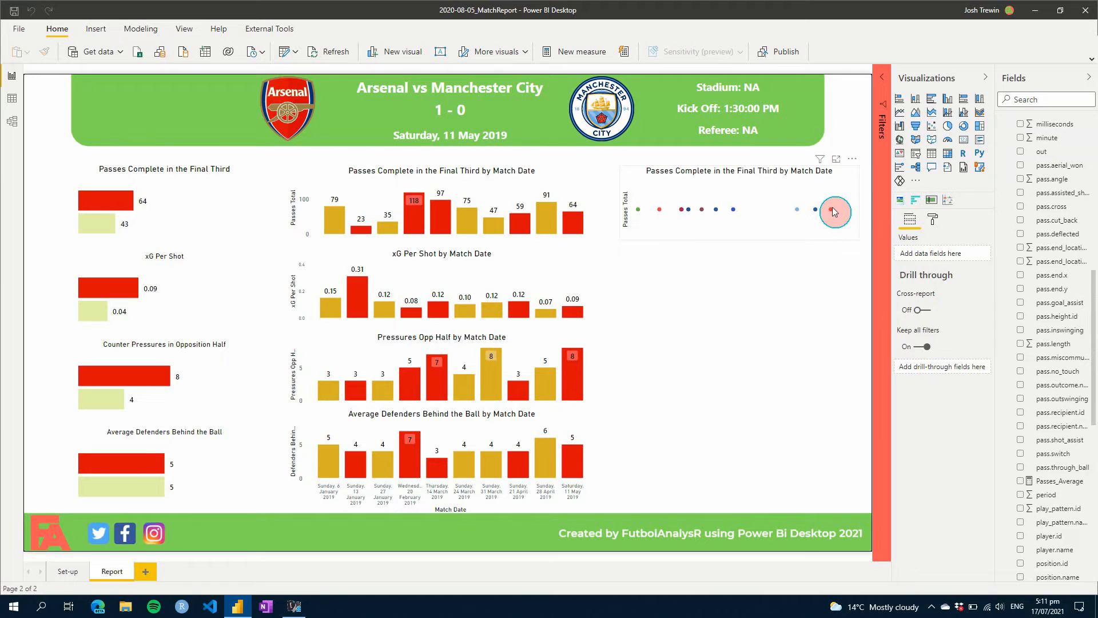
mouse_move(833, 213)
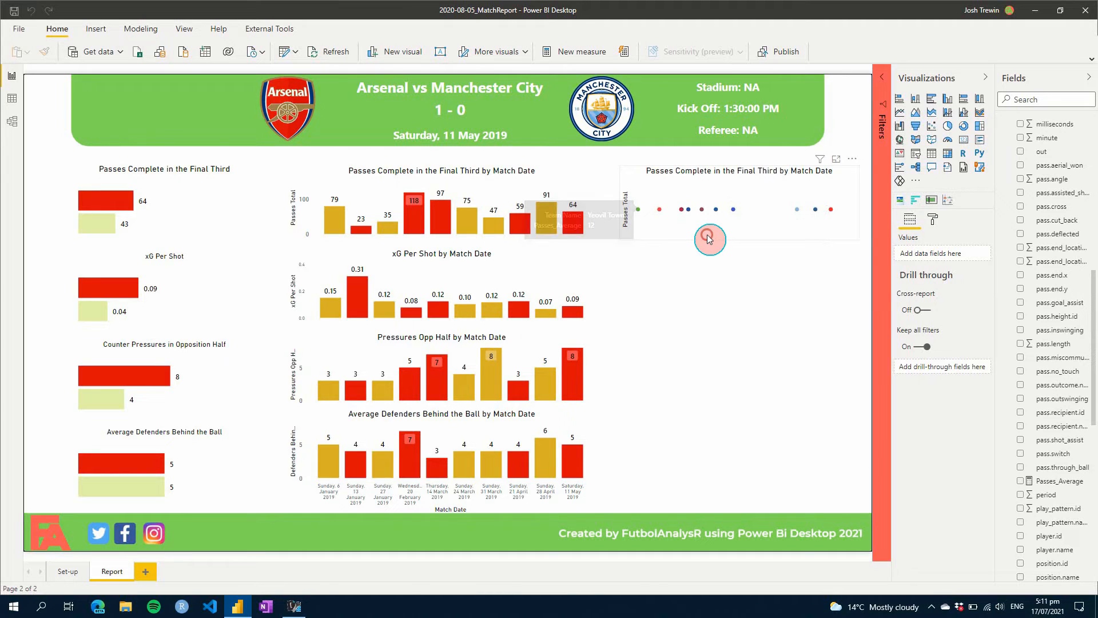
Set the X axis range of the final-third passes scatter chart to start at 0 and end at 90
left_click(933, 223)
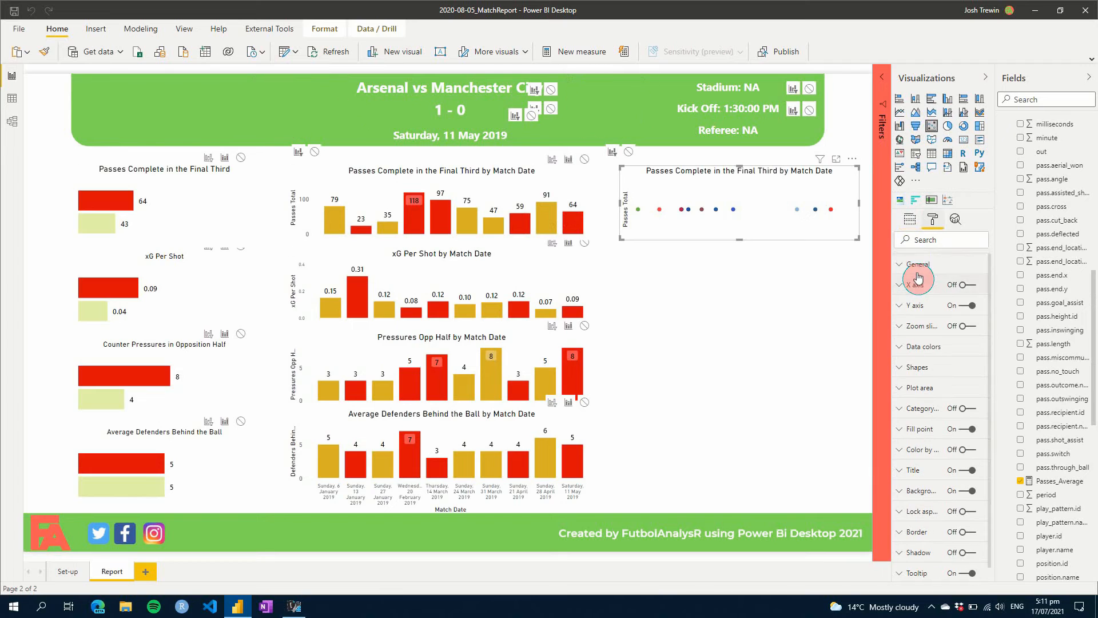
left_click(917, 285)
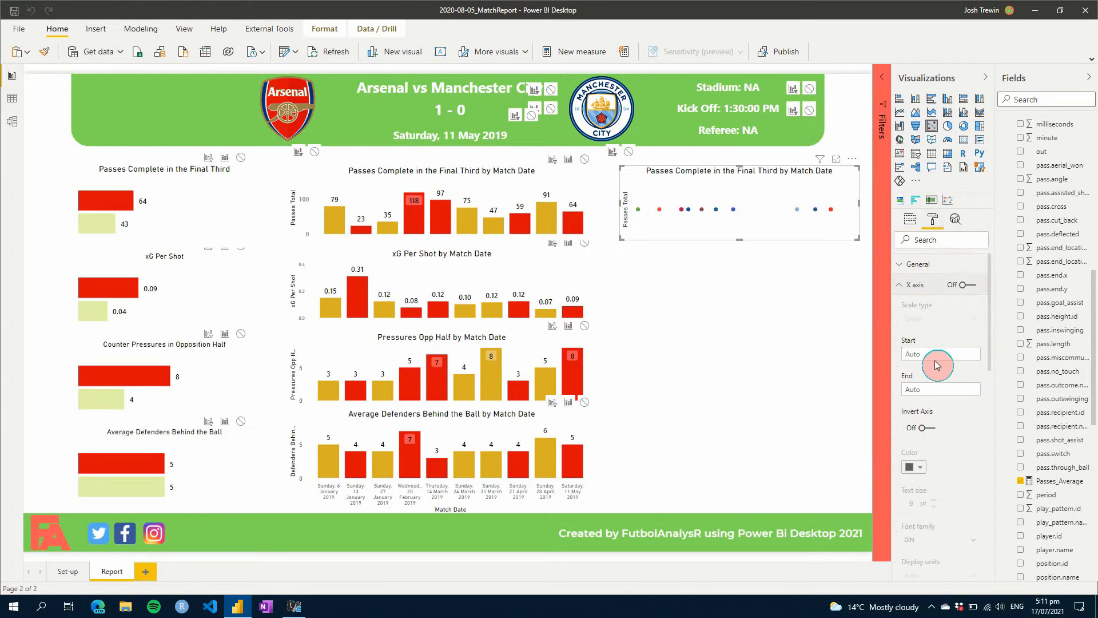
left_click(935, 355)
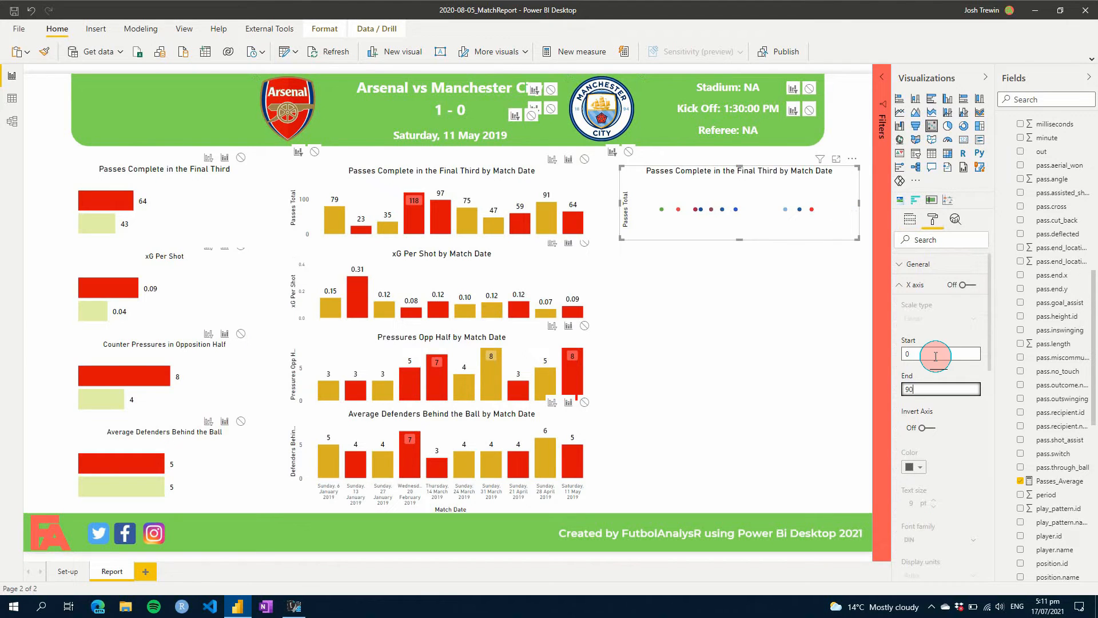
left_click(907, 282)
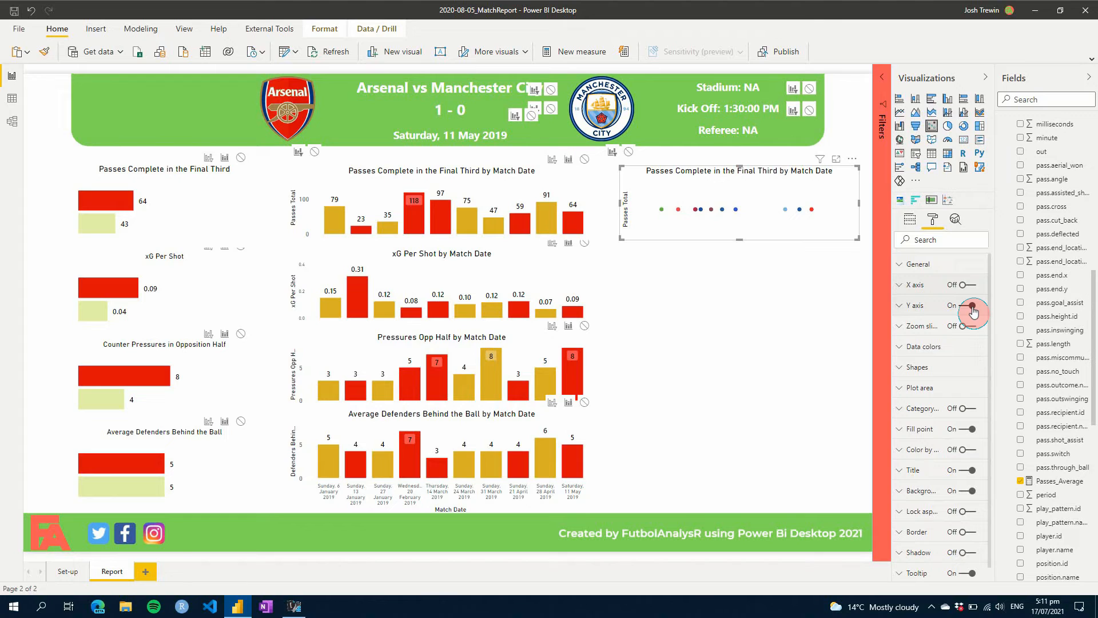
Convert the final-third passes scatter chart to the EnhancedScatter 2.0.0 visual
left_click(912, 222)
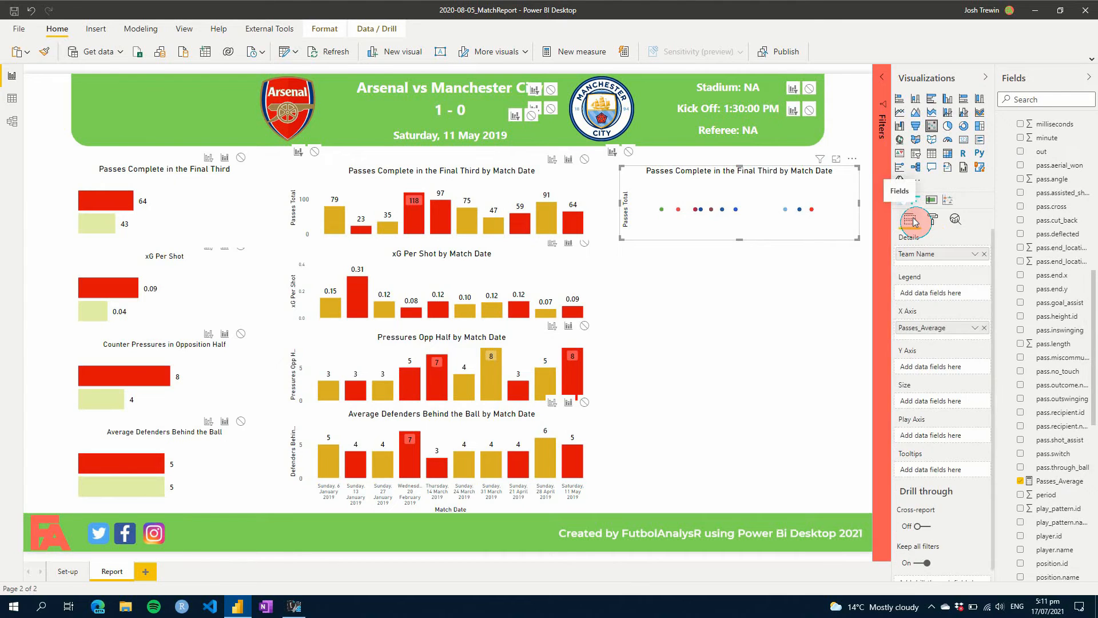
left_click(948, 200)
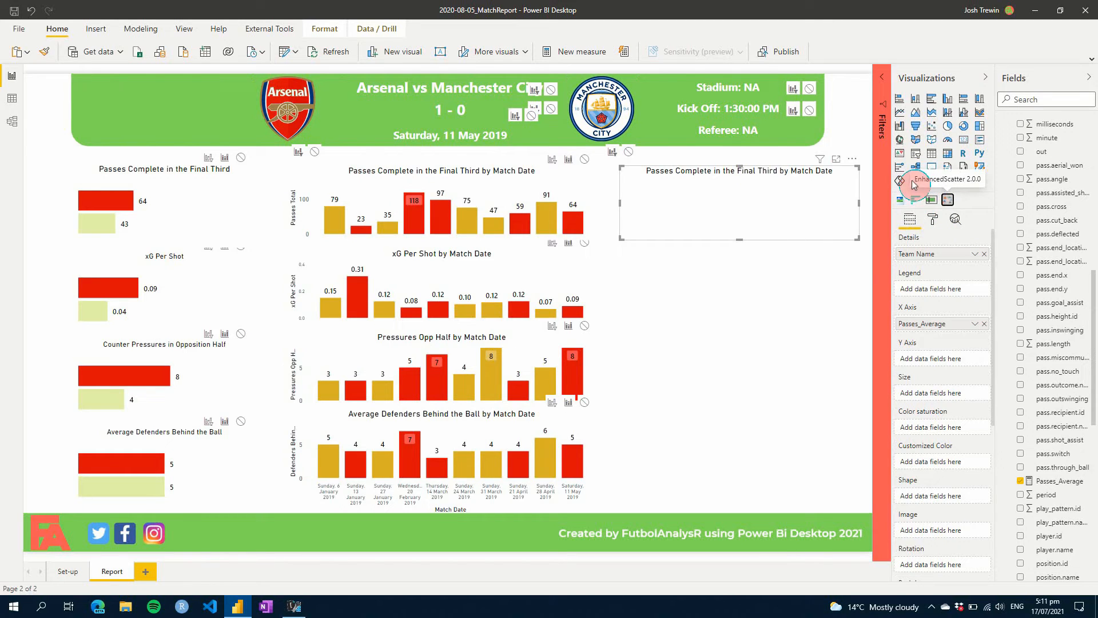
left_click(834, 341)
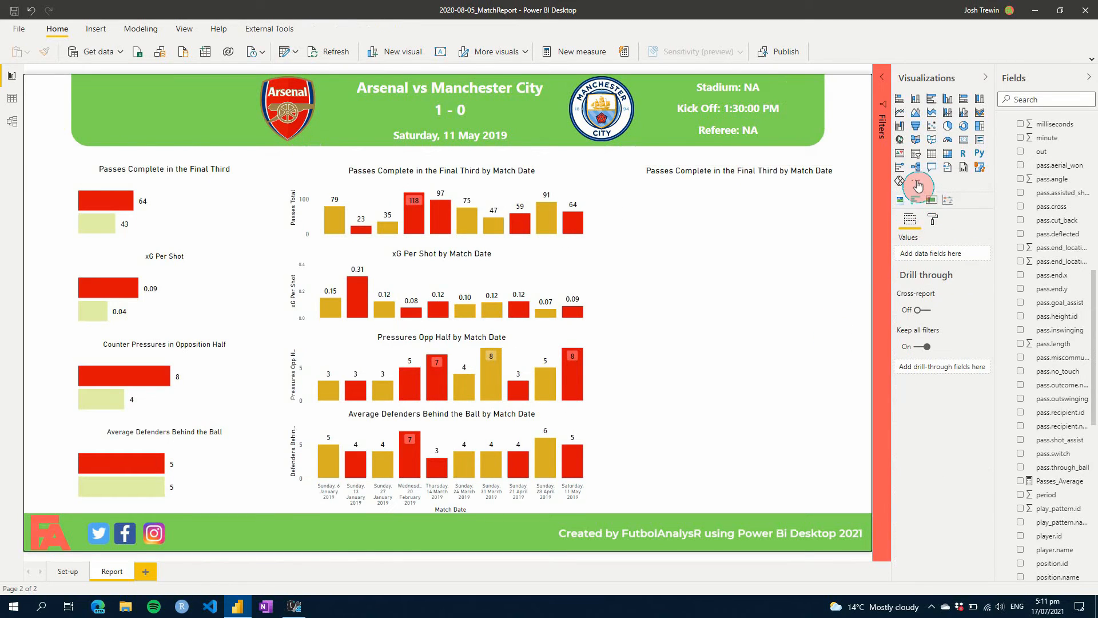
left_click(917, 185)
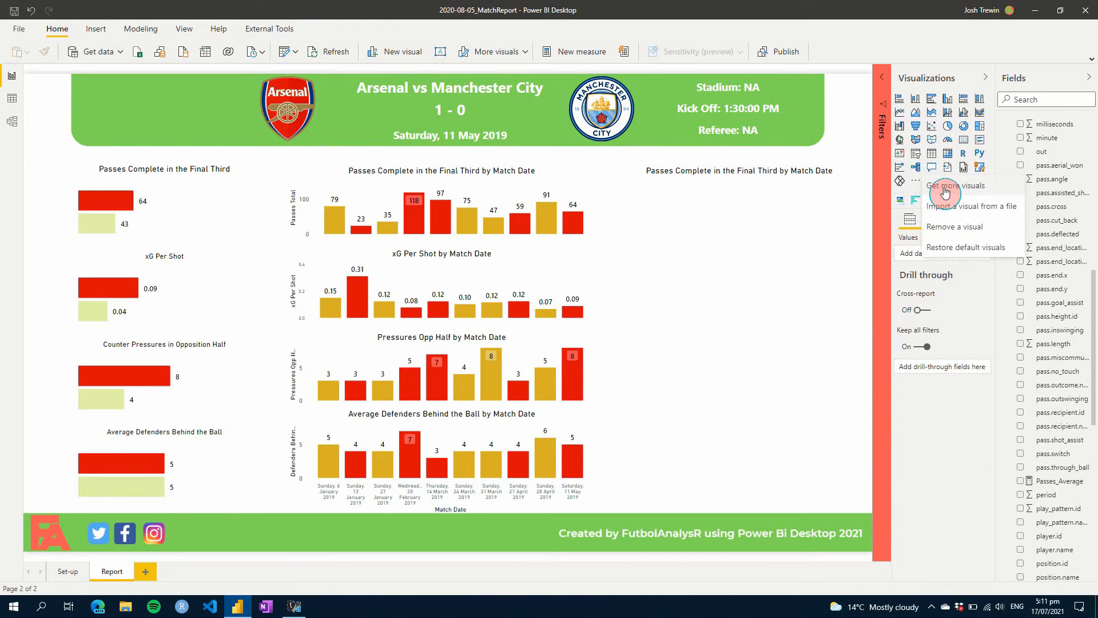
left_click(808, 230)
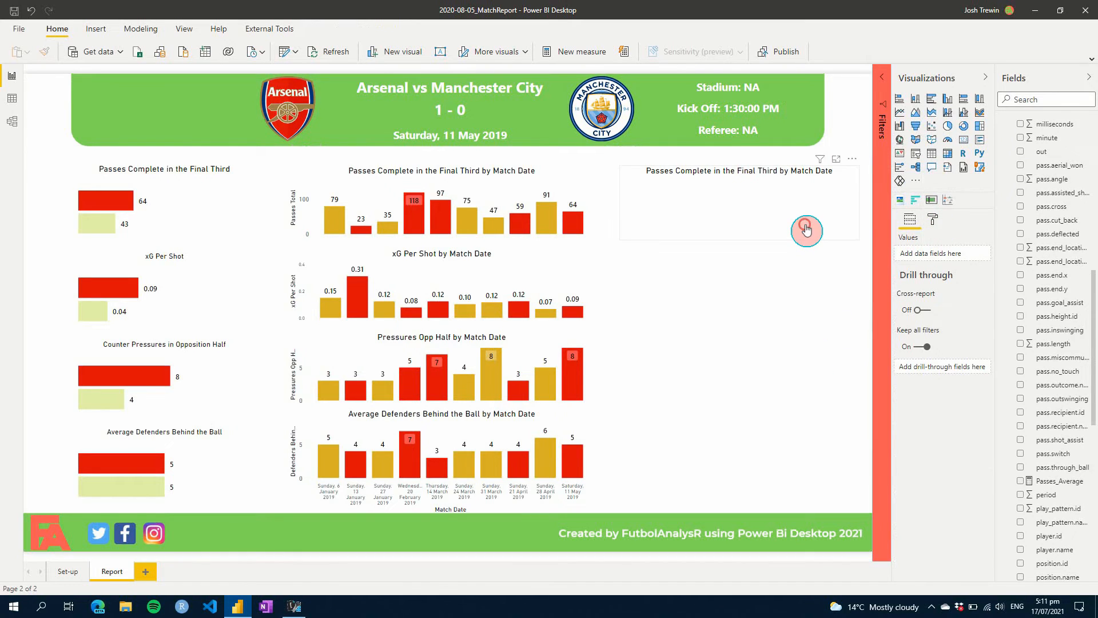
left_click(948, 201)
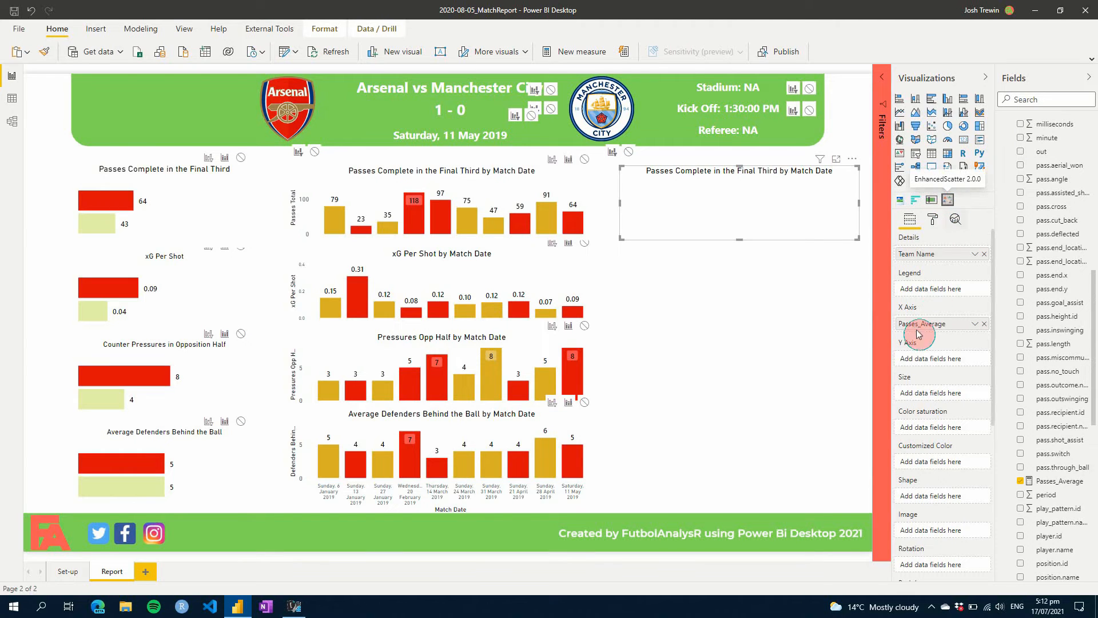
Create a new measure Y_Value = 1 in the Events table
scroll(1061, 223, "up", 10)
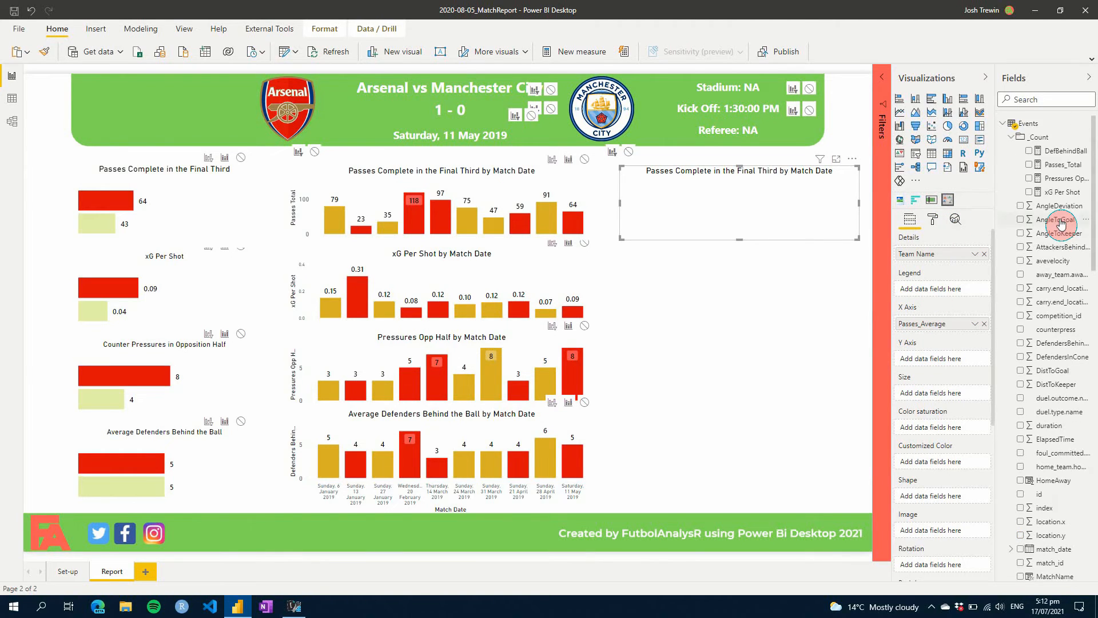
right_click(1023, 124)
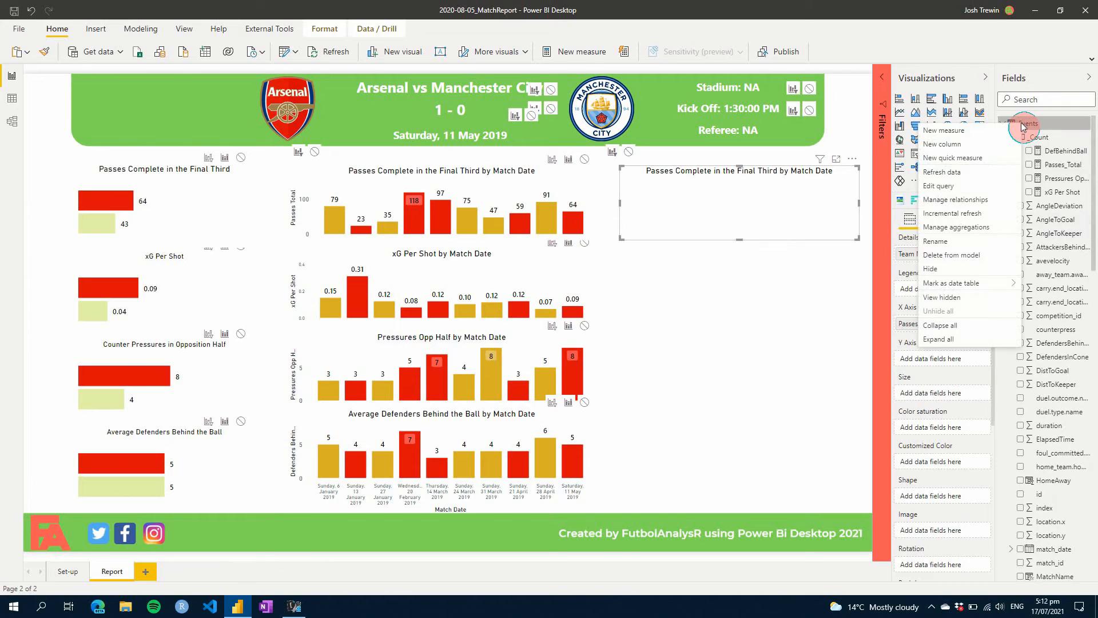
left_click(980, 133)
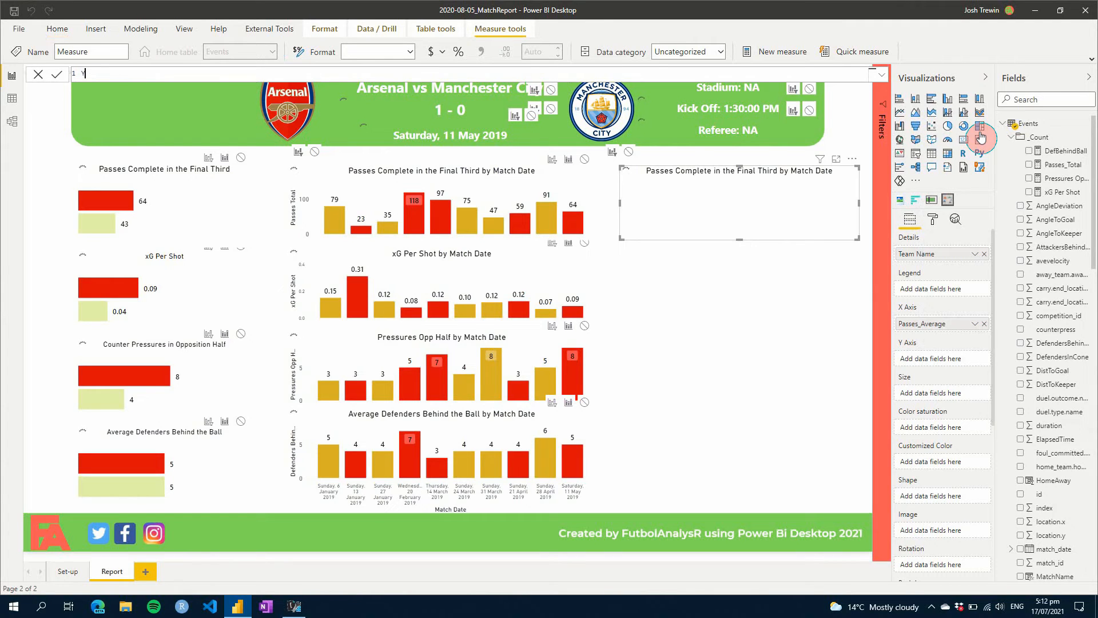
type("Y_Value = 1")
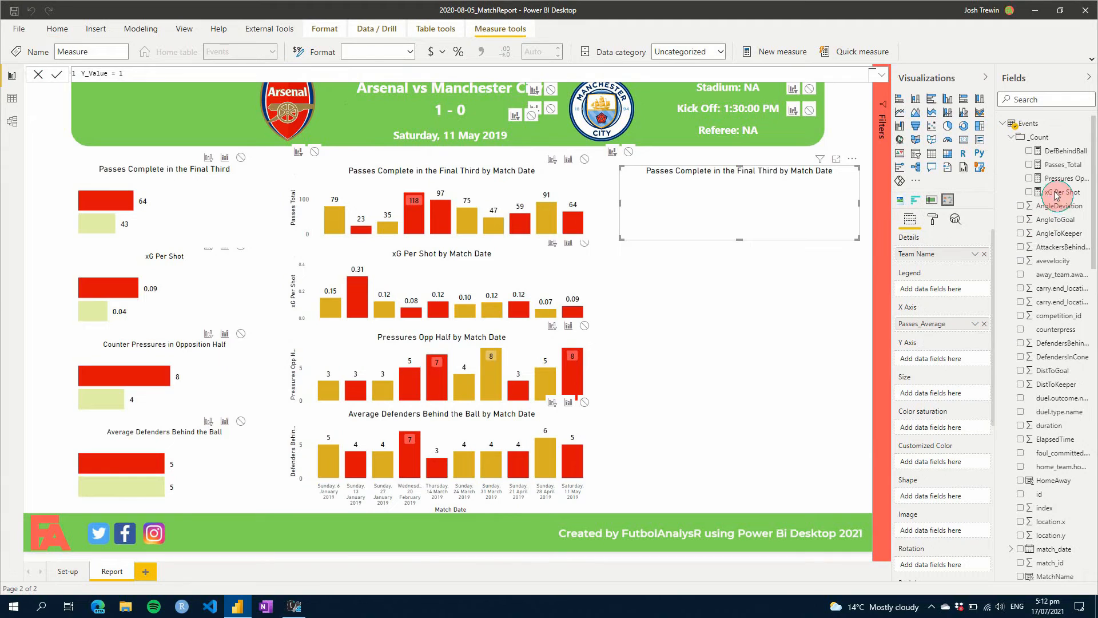
key("Return")
Add the Y_Value measure to the Y axis of the enhanced scatter chart
scroll(1085, 385, "down", 10)
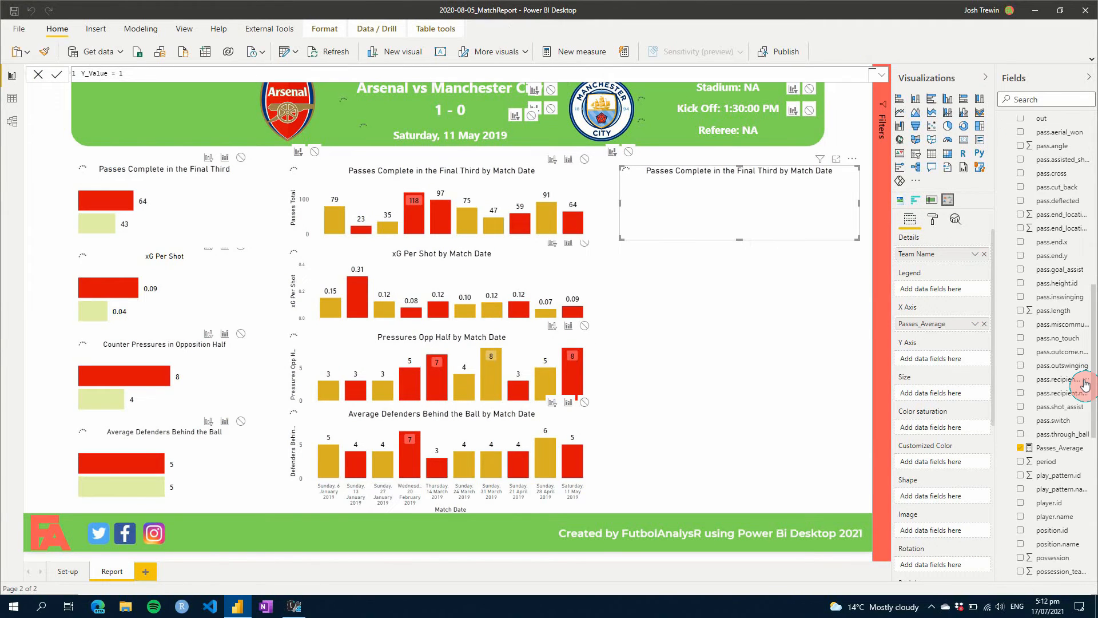
scroll(1054, 332, "down", 10)
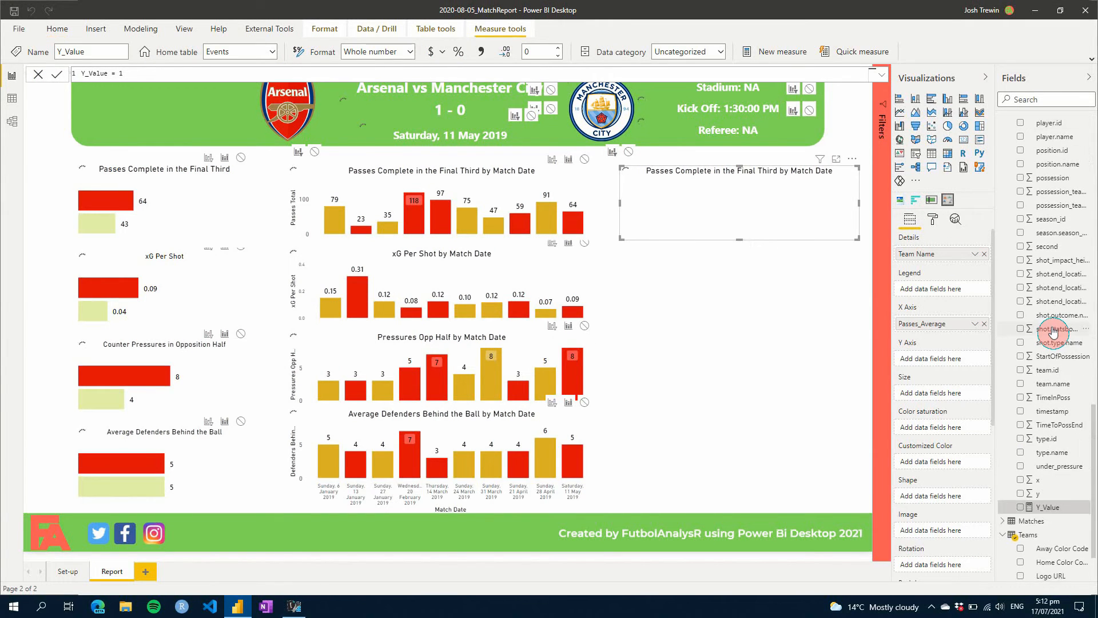
left_click_drag(1056, 515, 955, 359)
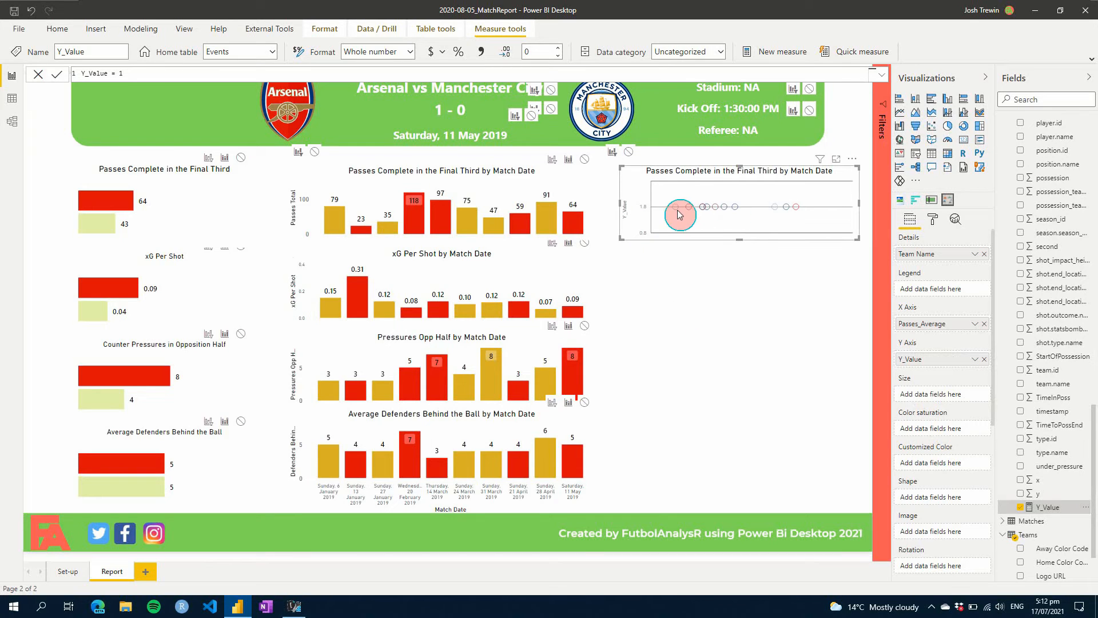
mouse_move(799, 213)
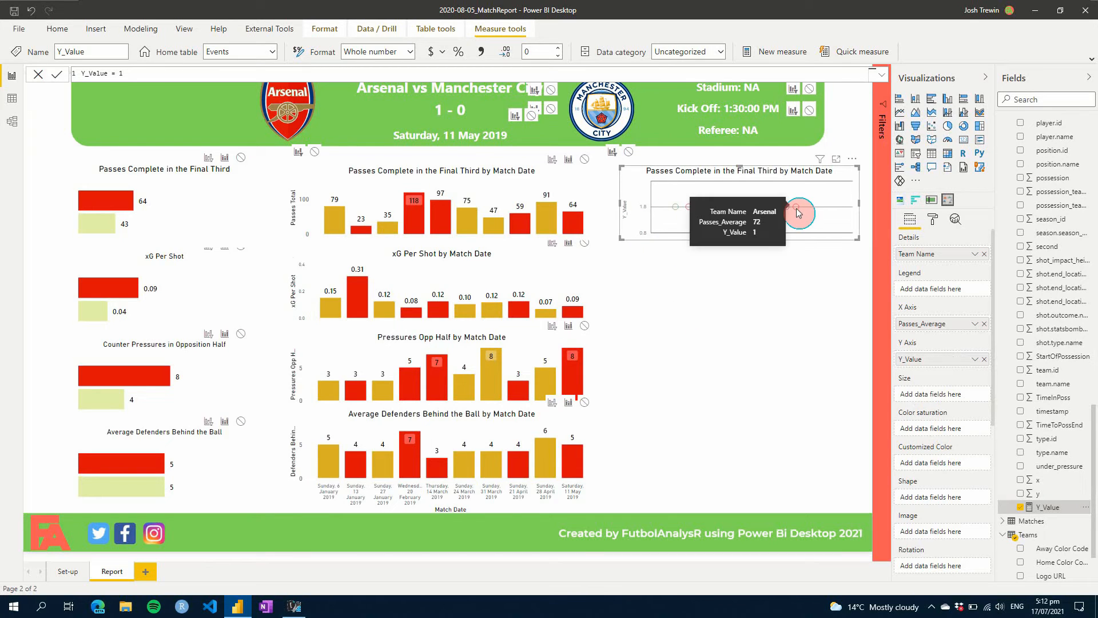
Turn off the Y axis of the enhanced scatter chart
left_click(934, 219)
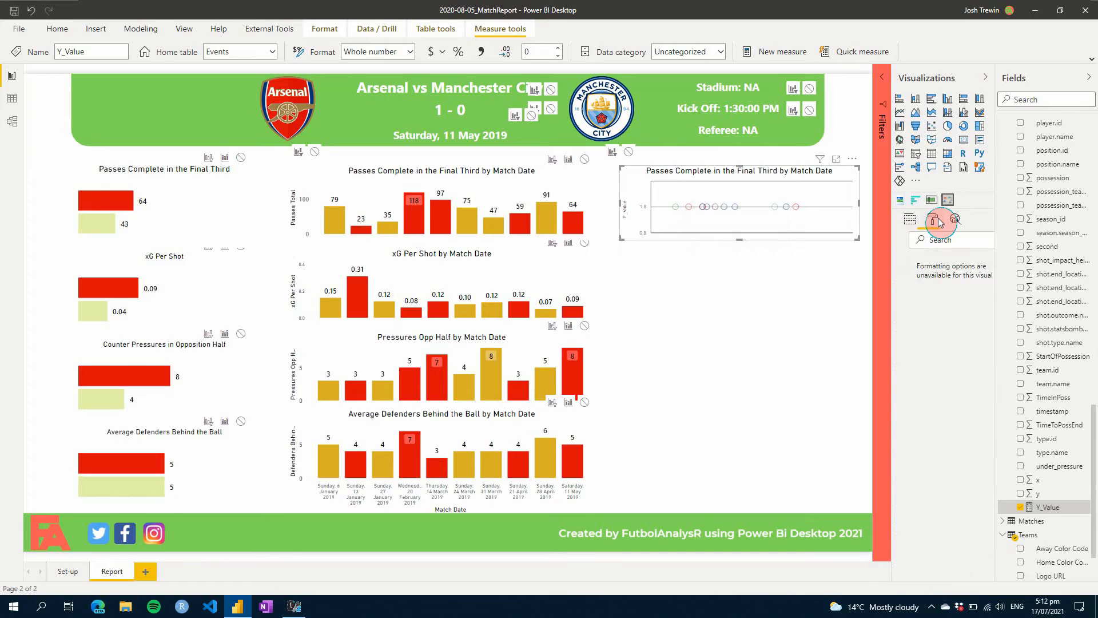
left_click(968, 327)
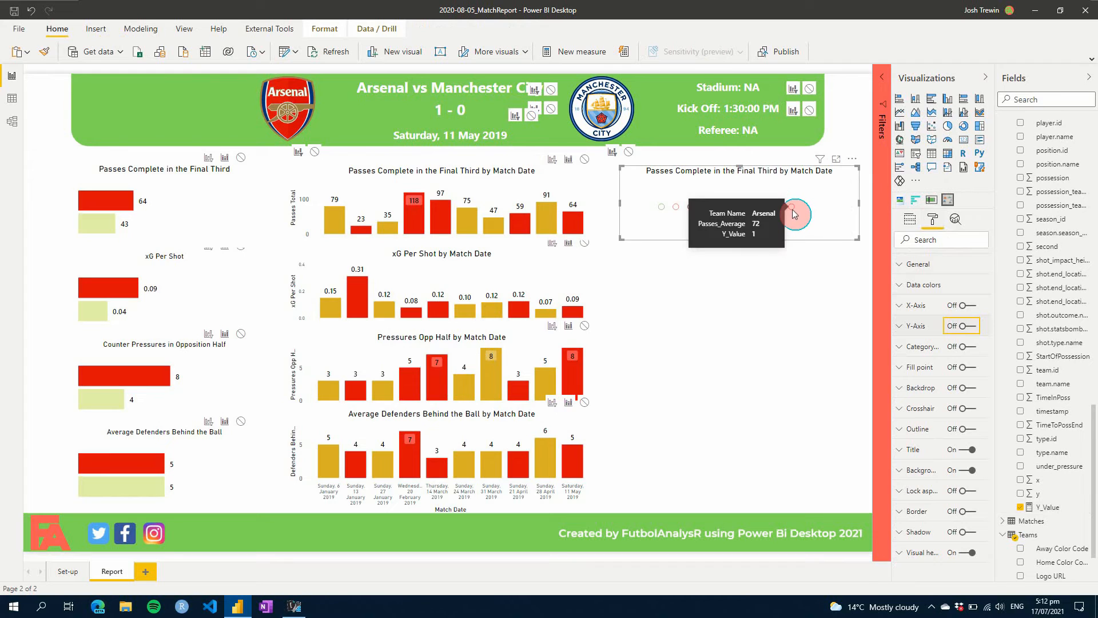
mouse_move(663, 215)
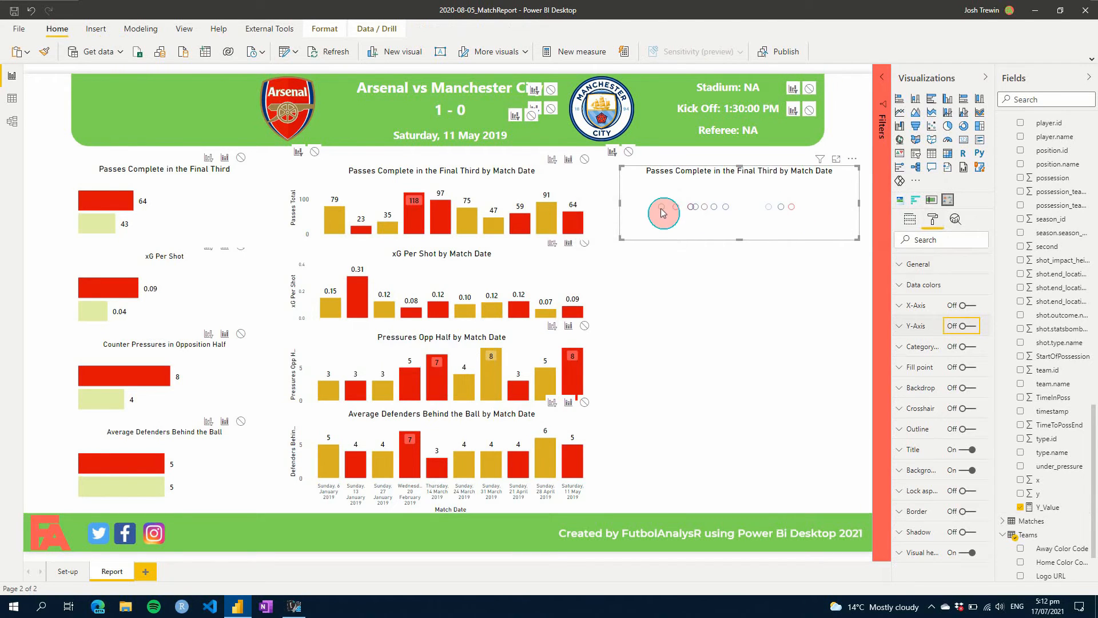
Assign Logo URL from the Teams table as the enhanced scatter chart's Image and Y_Value as its Size
scroll(1048, 439, "down", 1)
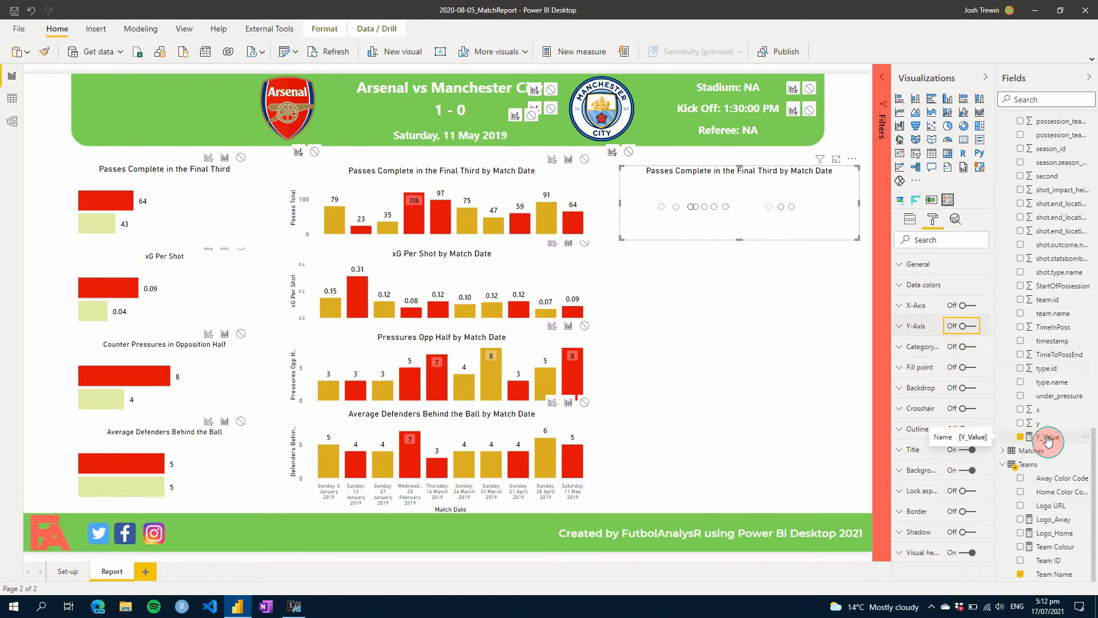
left_click(909, 219)
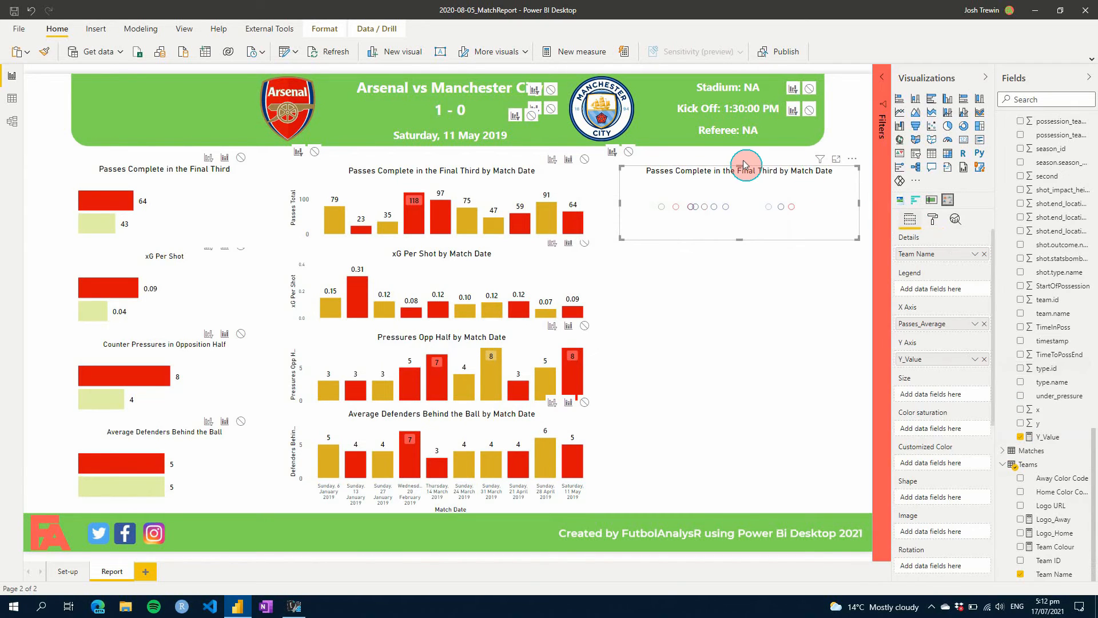
left_click(22, 123)
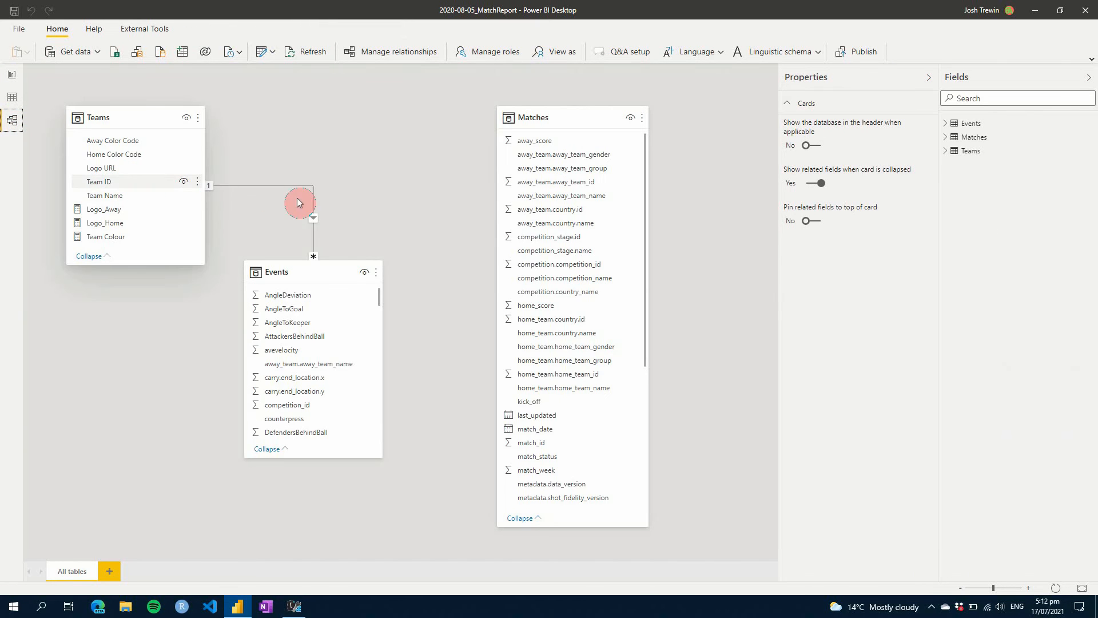
left_click(12, 75)
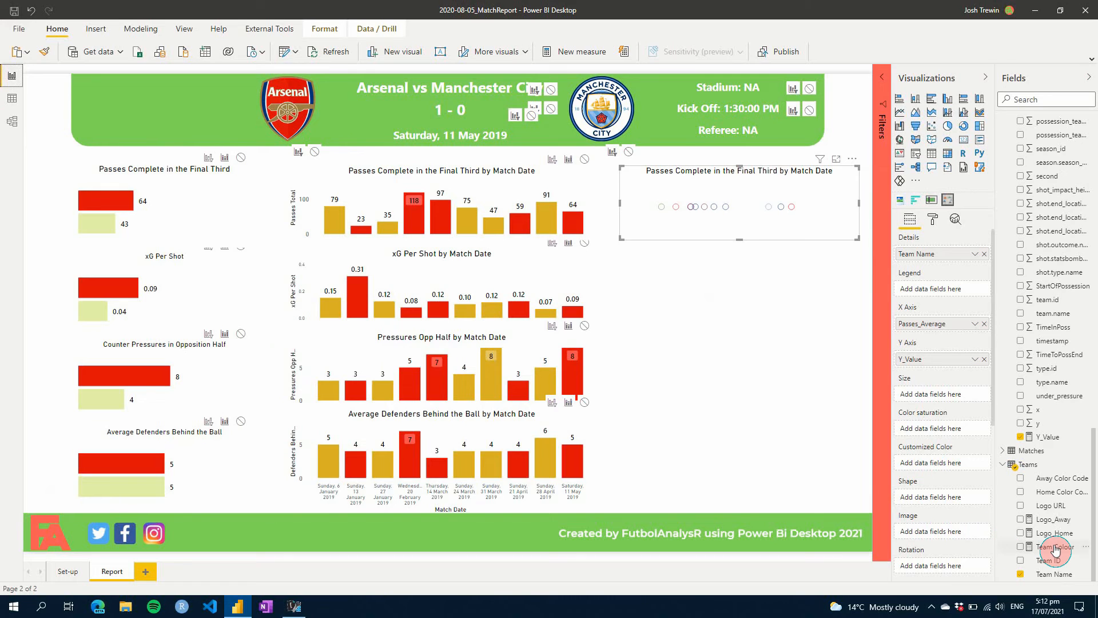
left_click_drag(1051, 506, 957, 537)
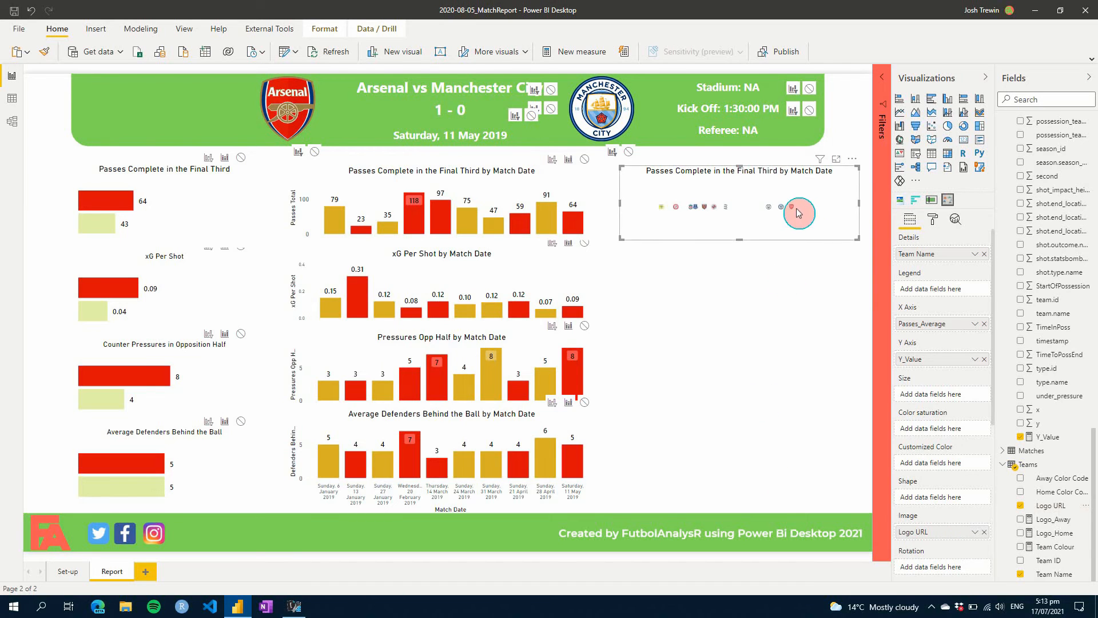
mouse_move(794, 211)
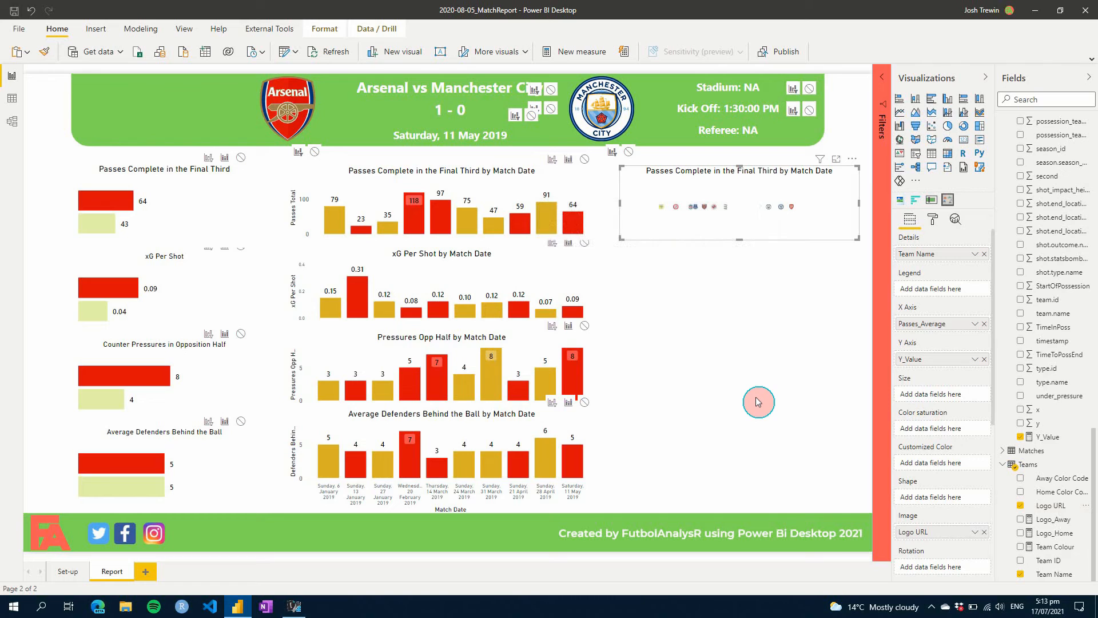
left_click_drag(1049, 437, 779, 383)
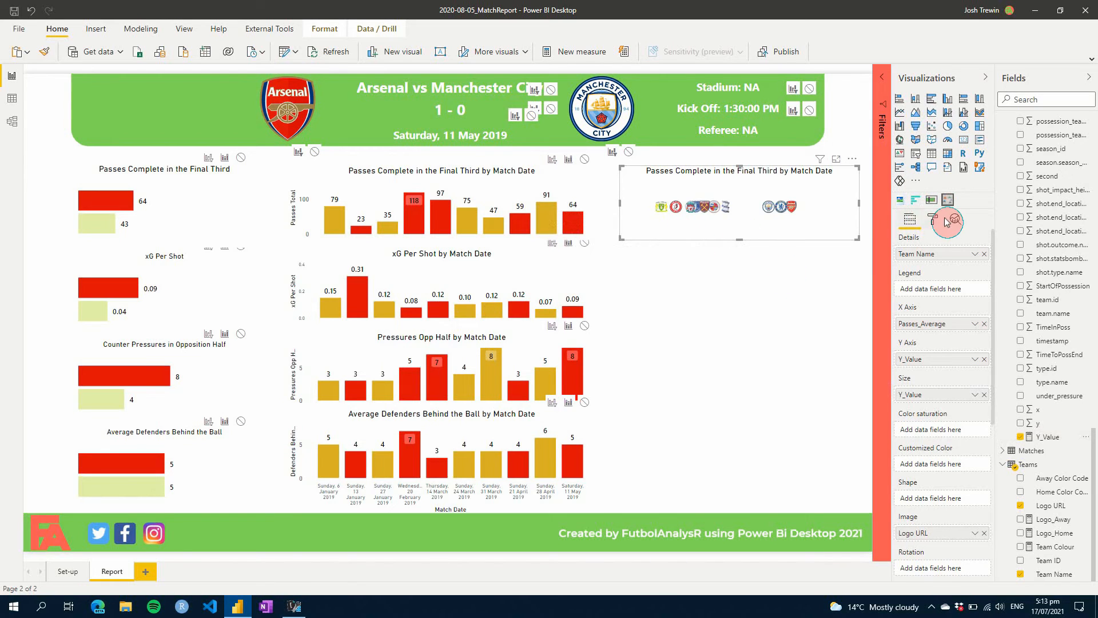
Inspect the tooltips of the overlapping team logos in the enhanced scatter chart, then deselect the chart
mouse_move(711, 215)
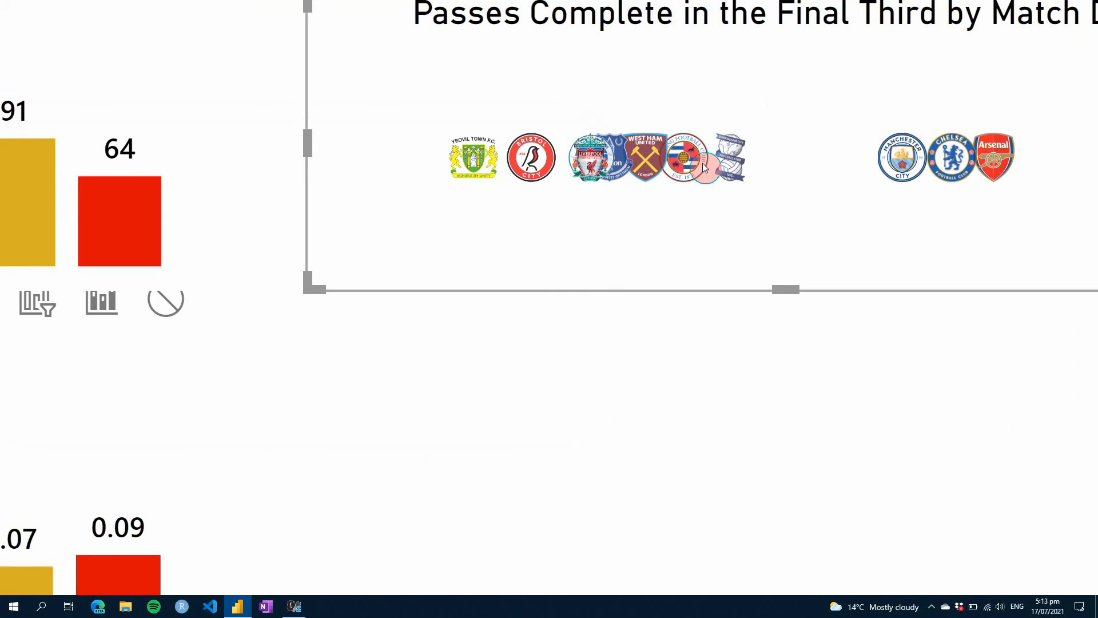
mouse_move(703, 166)
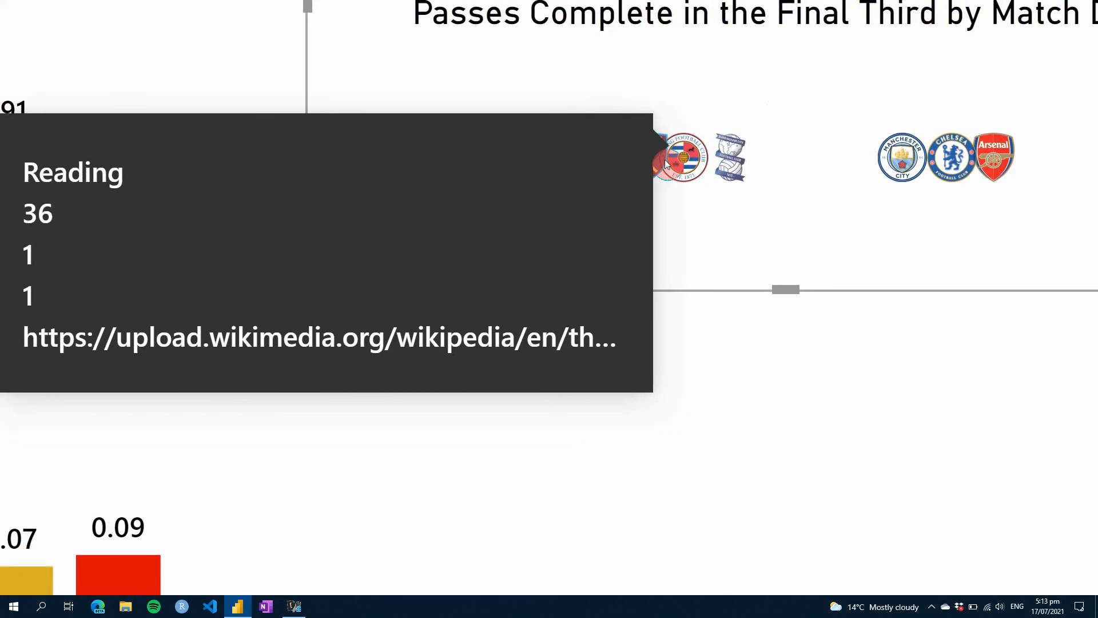
mouse_move(613, 165)
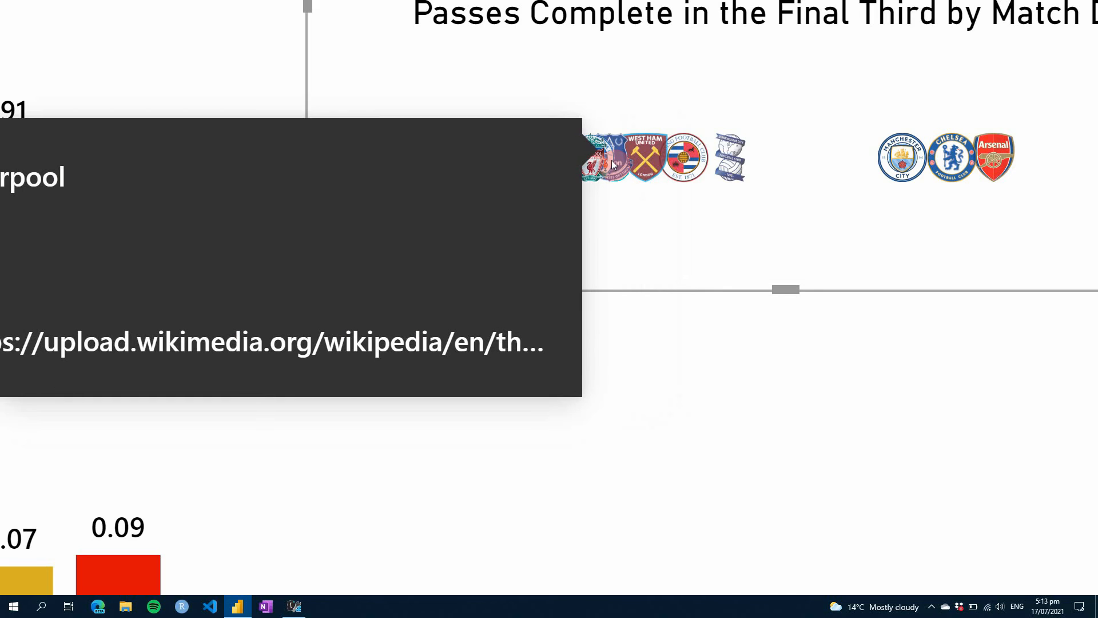
scroll(612, 164, "down", 2)
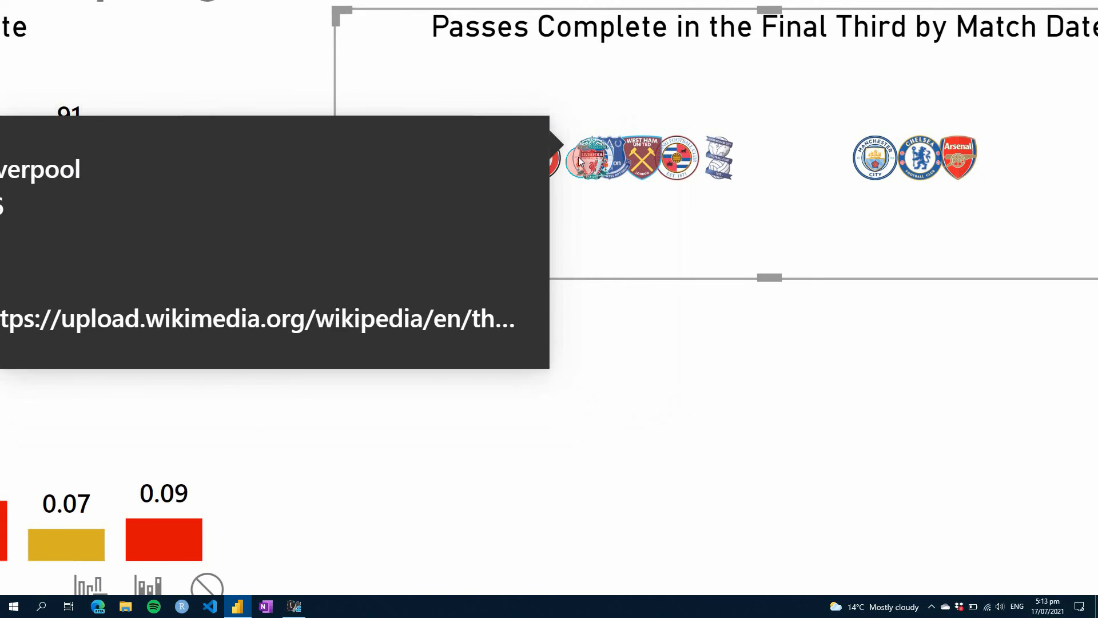
scroll(580, 162, "down", 3)
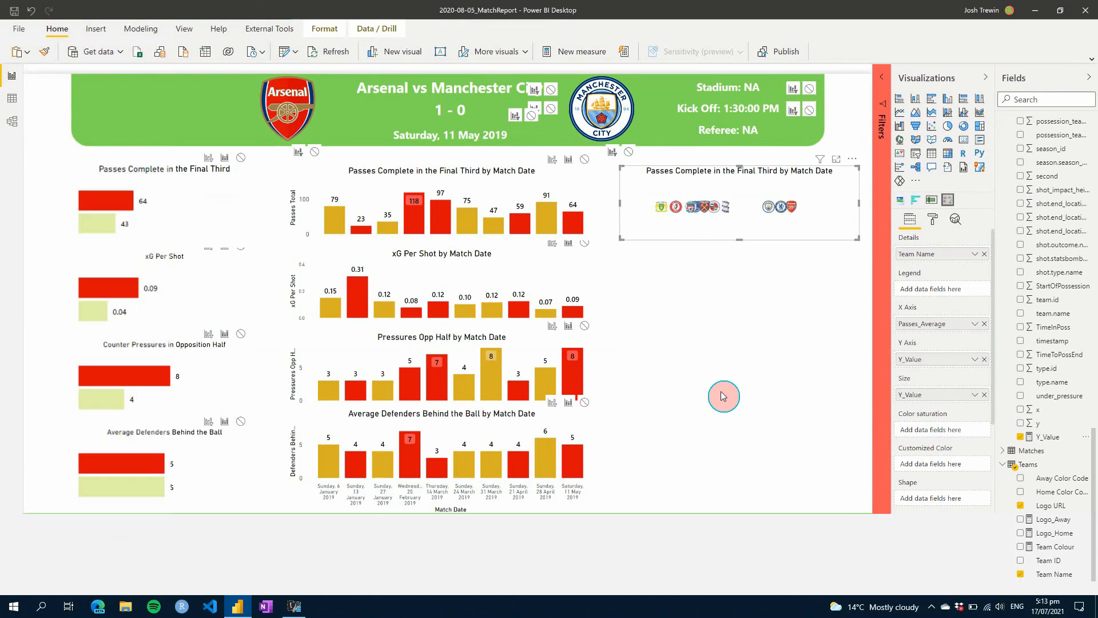
left_click(722, 394)
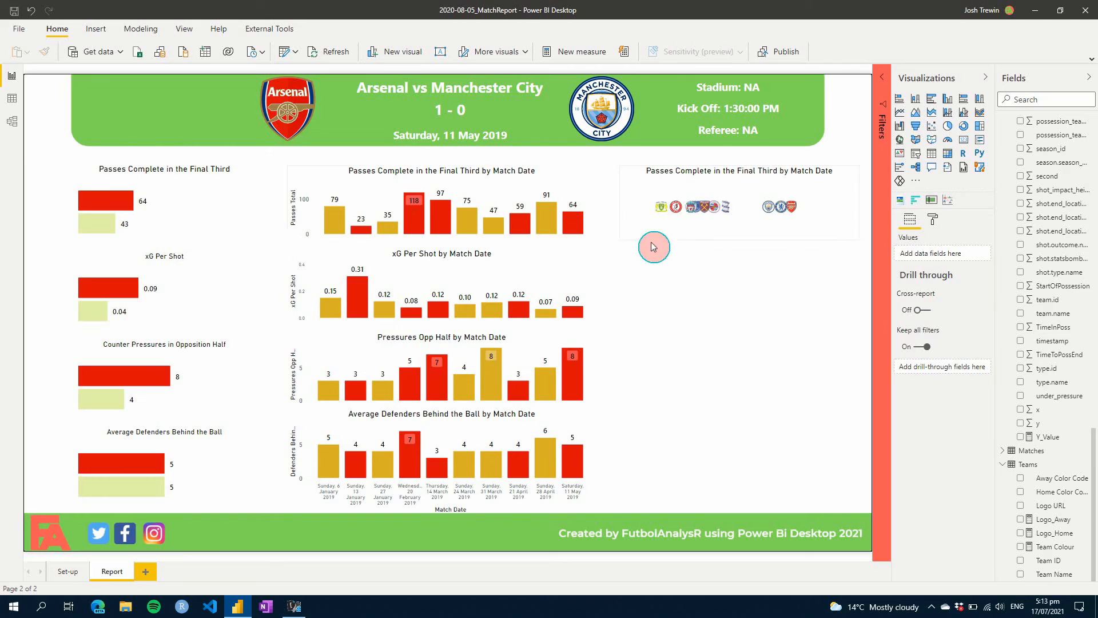
Change the enhanced scatter chart's title to "Passes Complete in the Final Third Ranking"
left_click(933, 219)
left_click(812, 230)
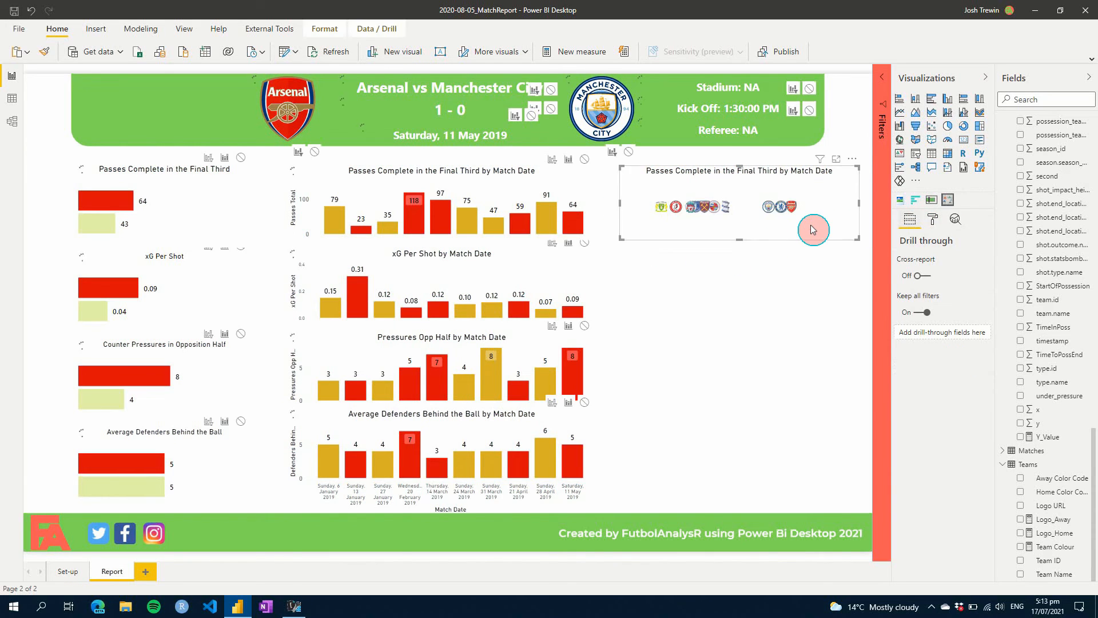
left_click(933, 222)
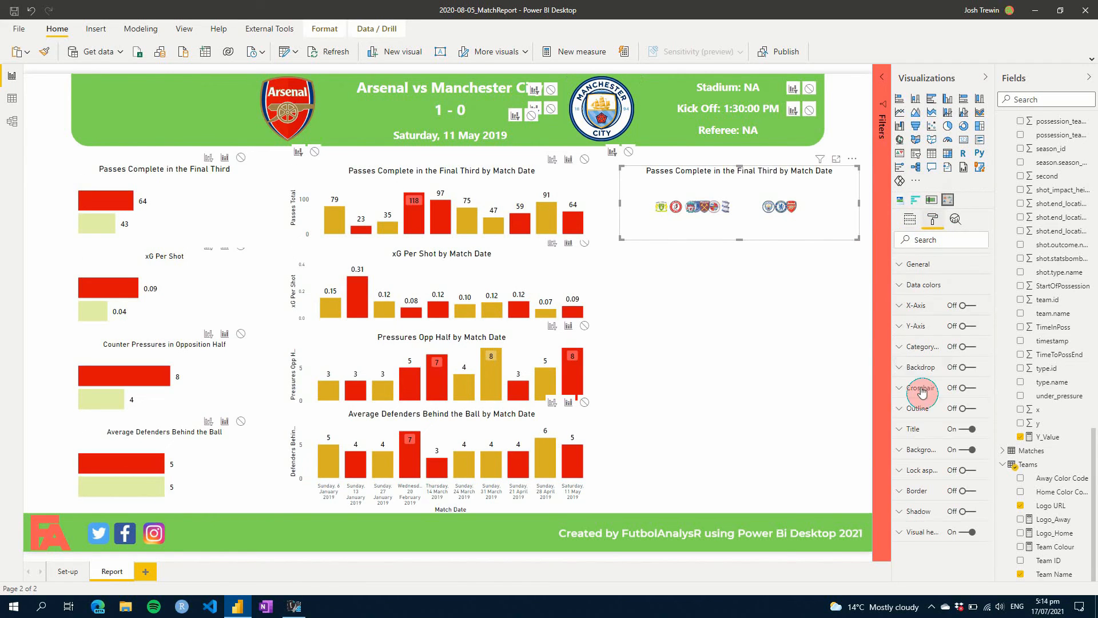
left_click(915, 429)
left_click_drag(963, 462, 1044, 476)
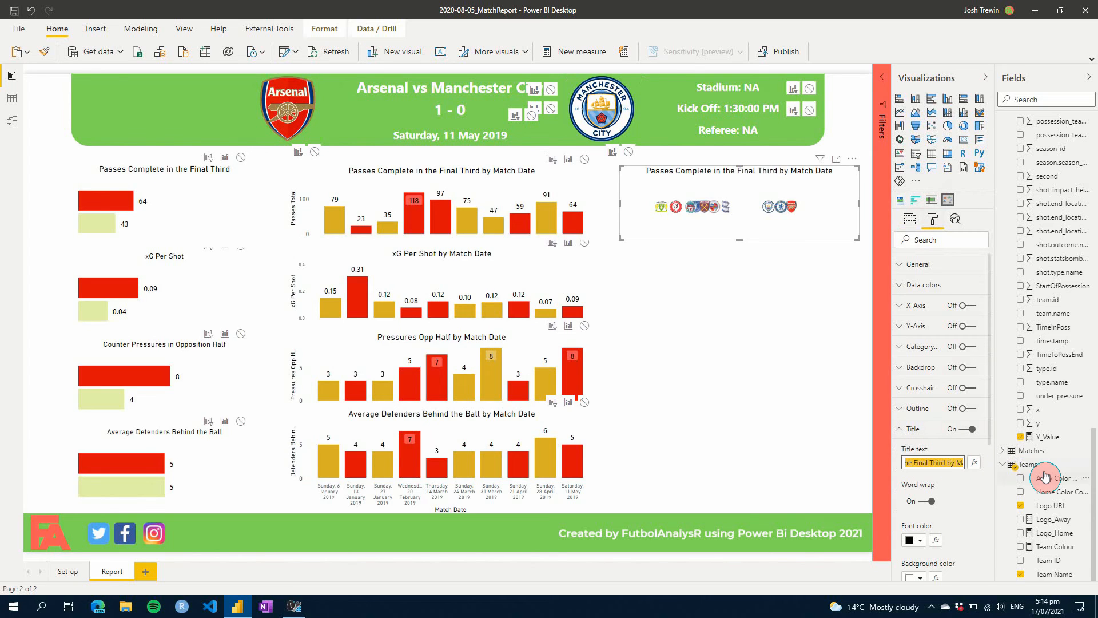
key("ctrl+Right")
key("ctrl+Right")
key("ctrl+Right")
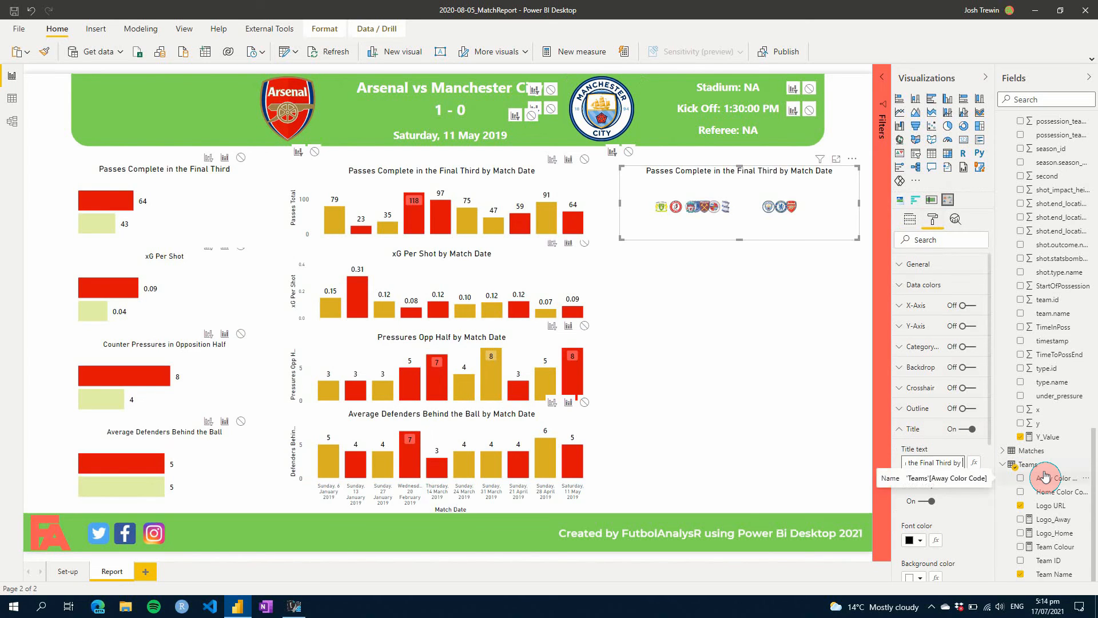
key("shift+End")
type("Ranking")
left_click(843, 348)
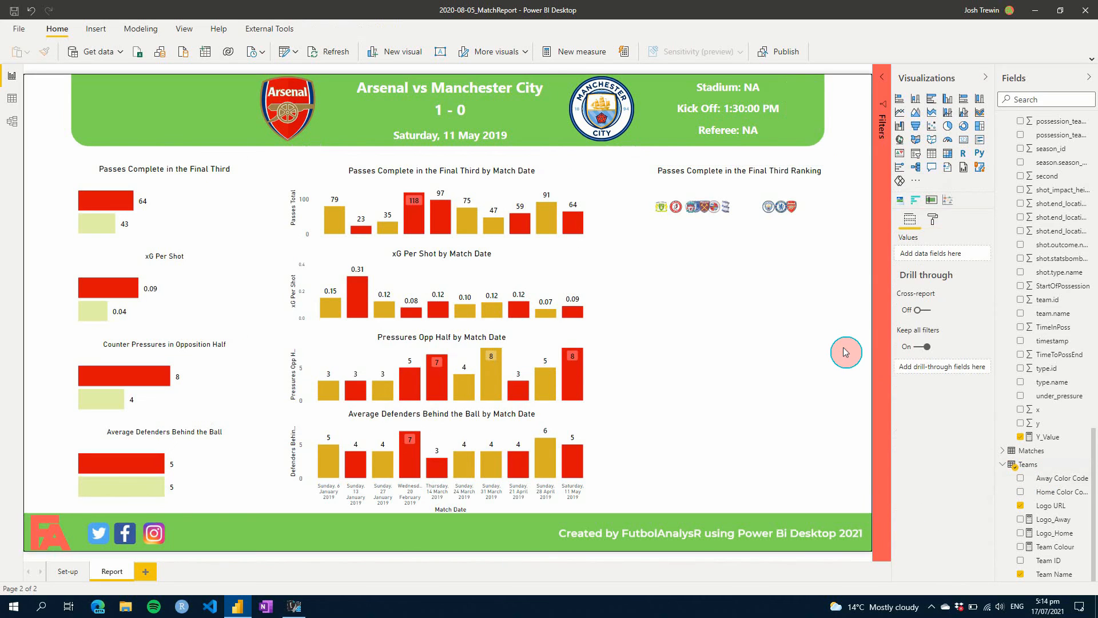
Check the tooltip of the Arsenal logo in the Passes Complete in the Final Third Ranking chart
left_click(830, 225)
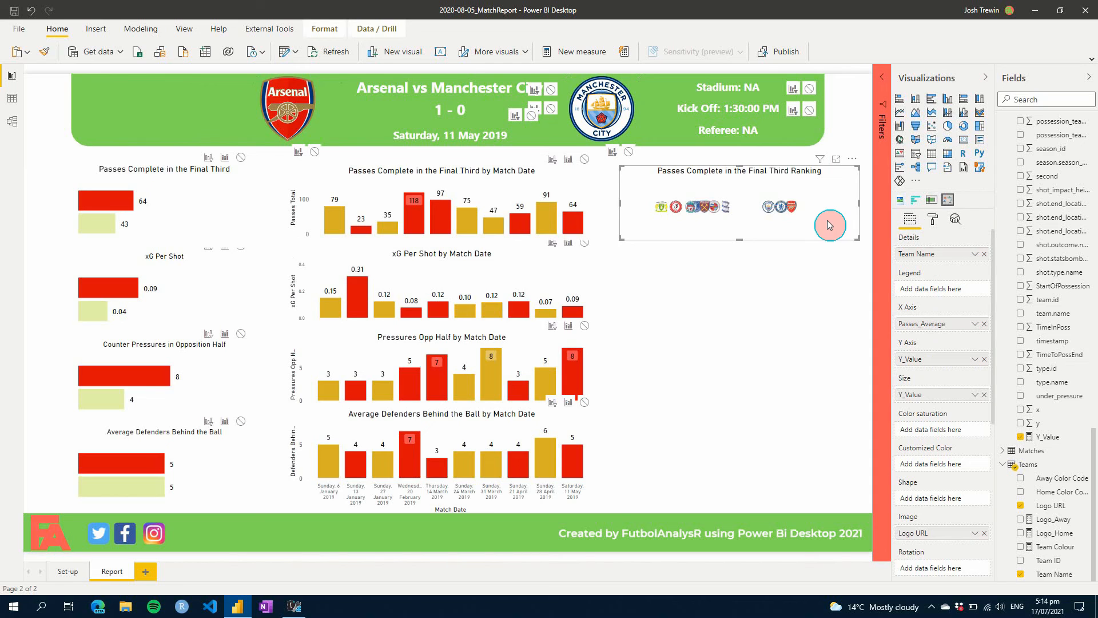
mouse_move(794, 211)
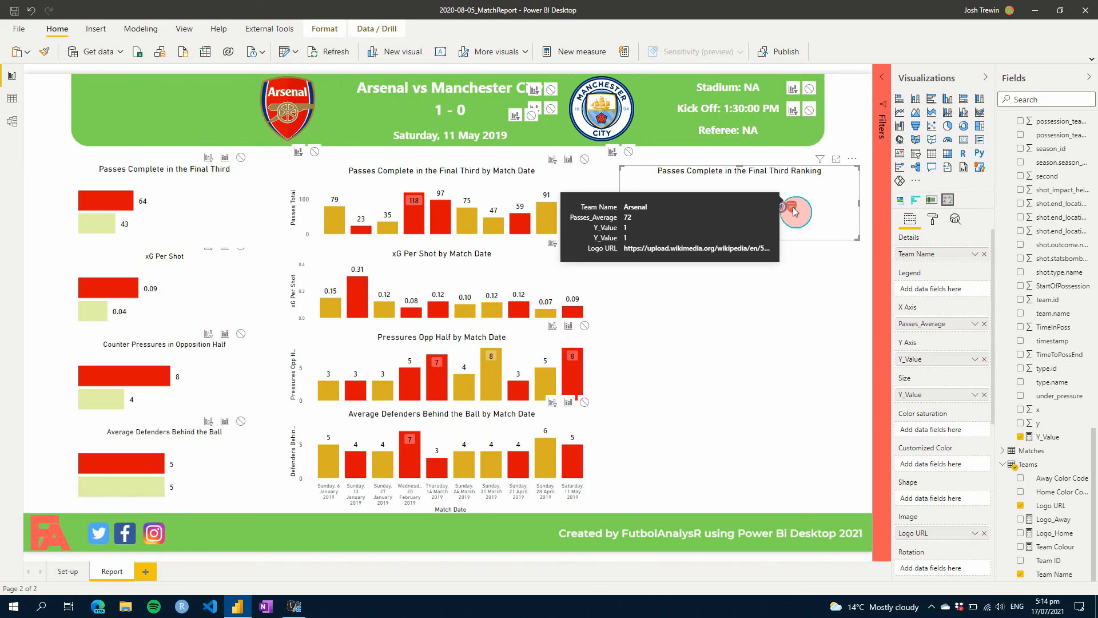
left_click(819, 377)
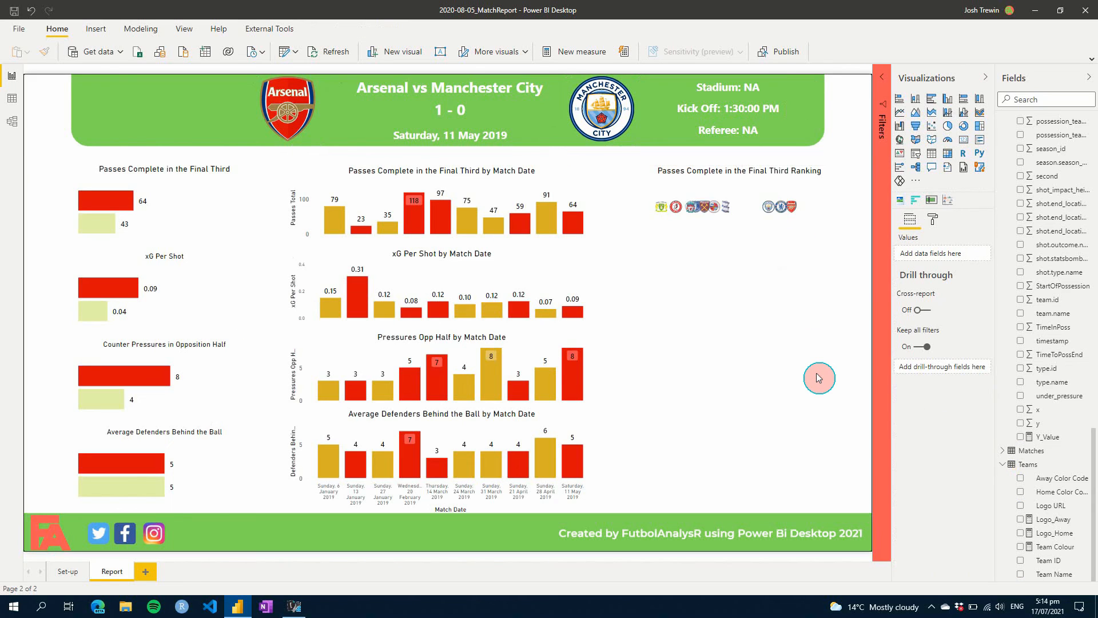